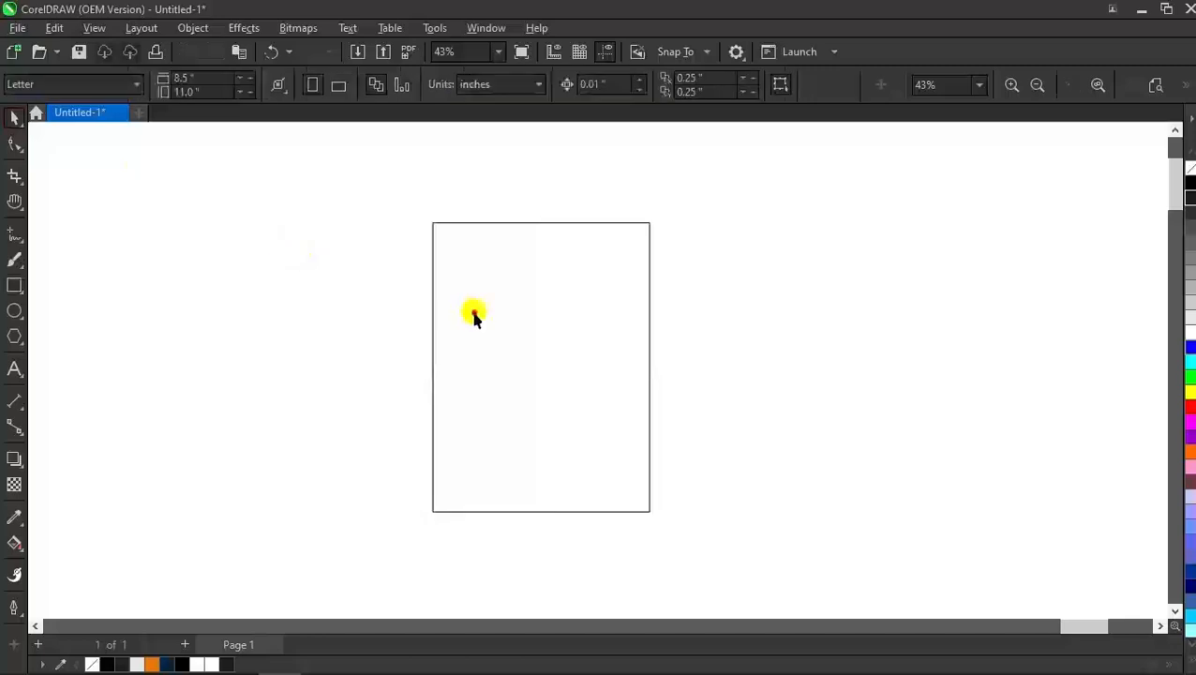
# - Create a mirrored copy of the 6 × 8 inch panel directly against its right edge
pyautogui.moveTo(426, 367); pyautogui.dragTo(733, 372)
pyautogui.rightClick(733, 372)
pyautogui.click(998, 296)
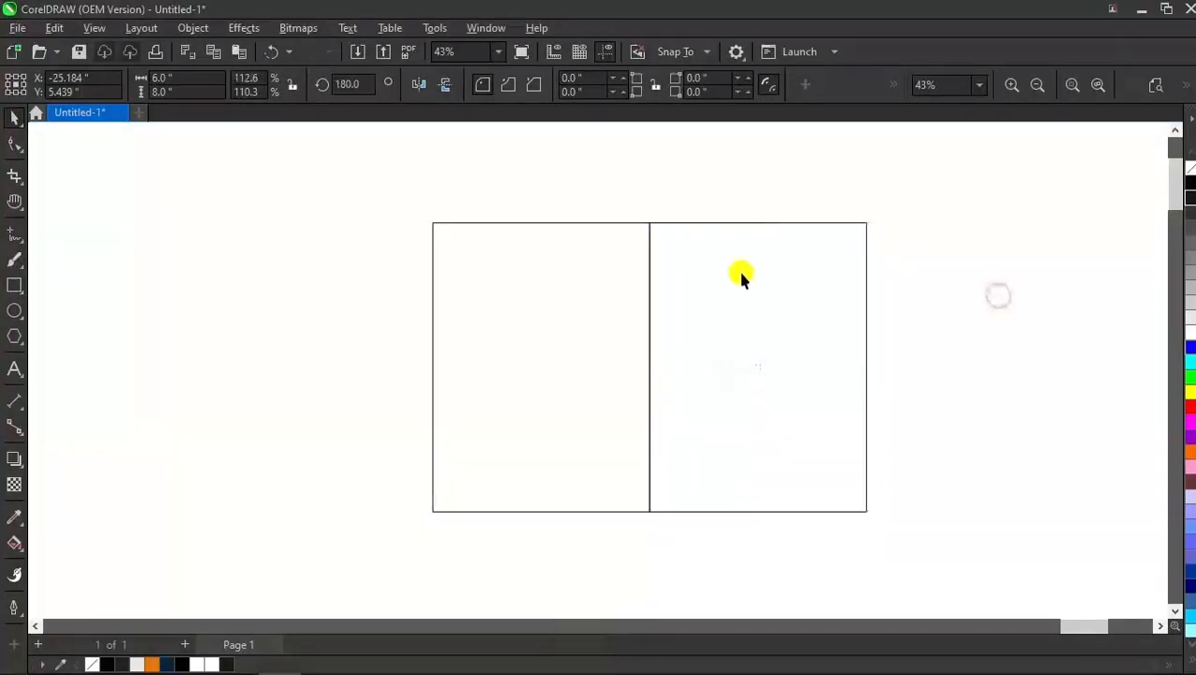
pyautogui.scroll(-1, 786, 323)
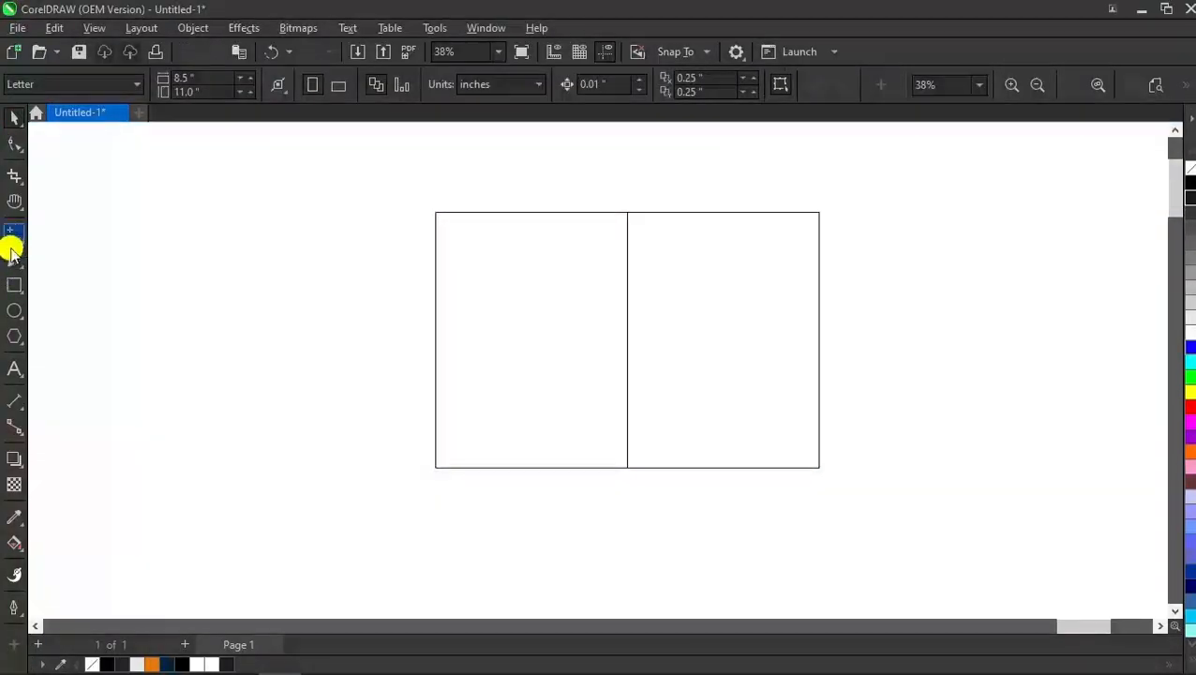
# - Draw an 8-inch-high rectangle on the left panel's outer edge and flip it outward as a side flap about 1.69 inches wide
pyautogui.click(14, 284)
pyautogui.click(62, 289)
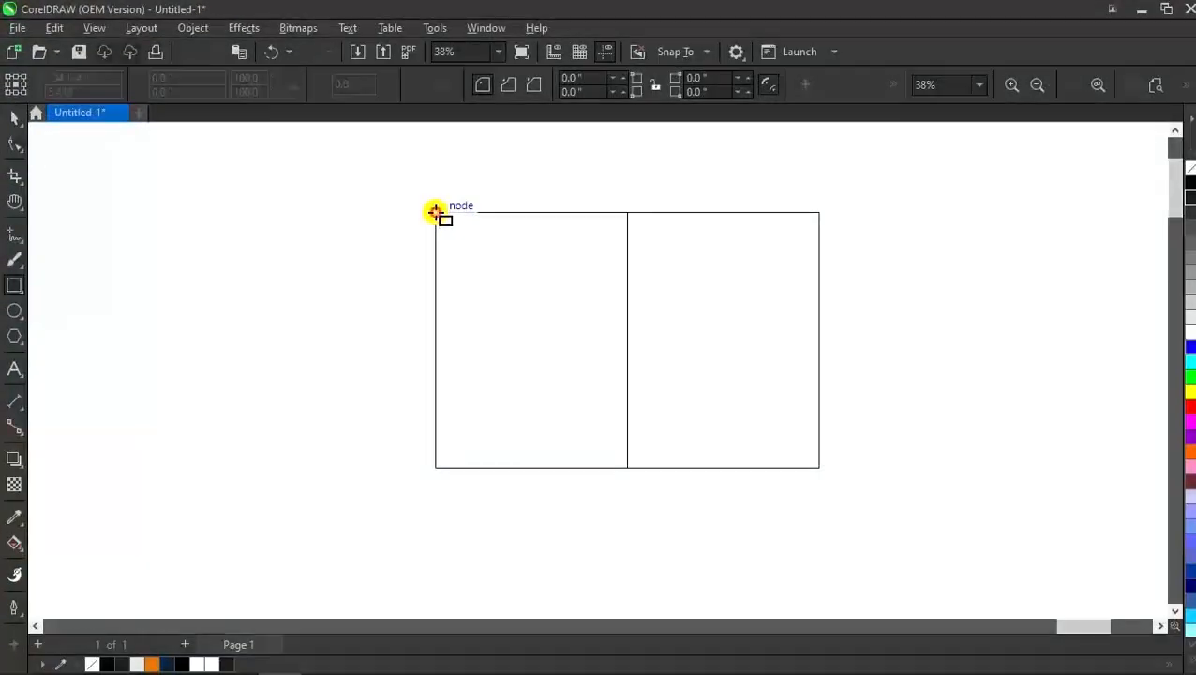
pyautogui.moveTo(436, 212)
pyautogui.mouseDown()
pyautogui.moveTo(487, 356)
pyautogui.moveTo(491, 475)
pyautogui.moveTo(500, 469)
pyautogui.mouseUp()
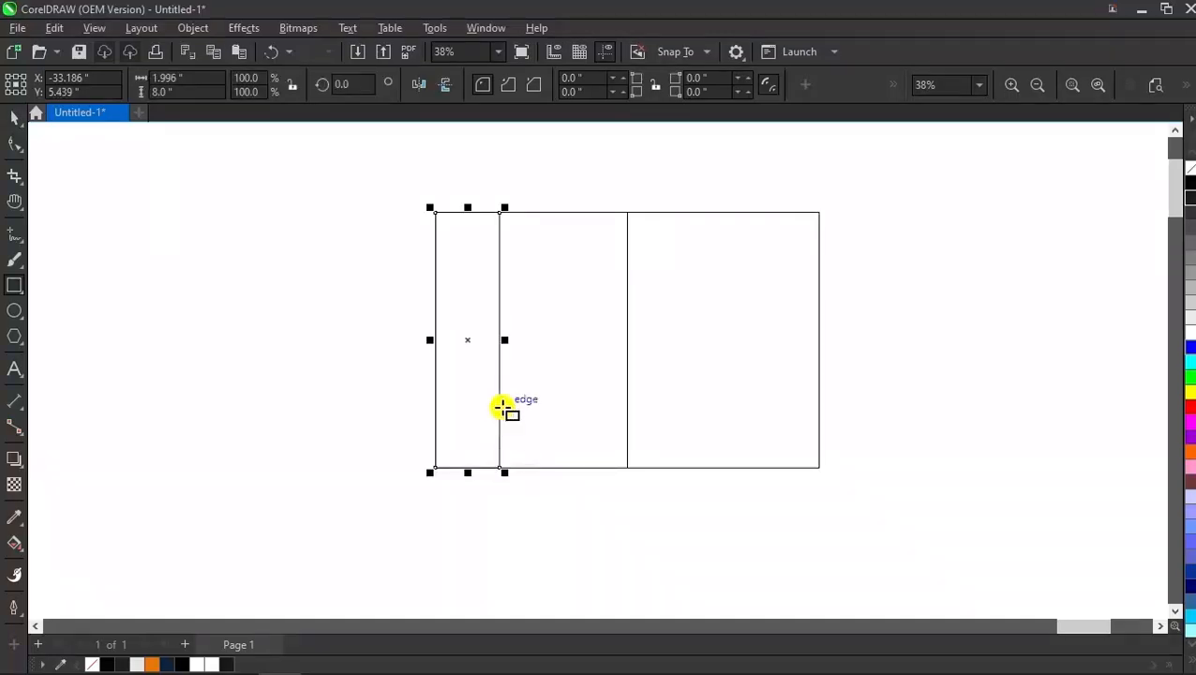
pyautogui.press('space')
pyautogui.moveTo(506, 340); pyautogui.dragTo(377, 354)
pyautogui.click(341, 328)
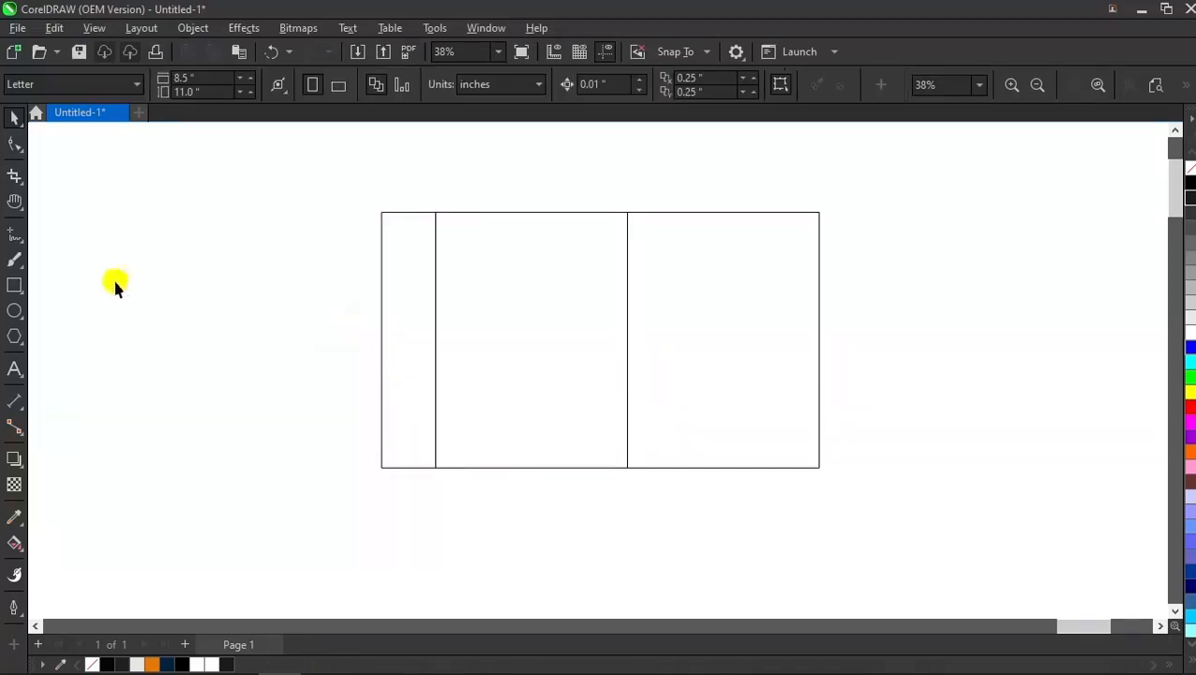
# - Convert the side flap to curves and taper its two outer corners symmetrically inward
pyautogui.click(400, 288)
pyautogui.rightClick(401, 288)
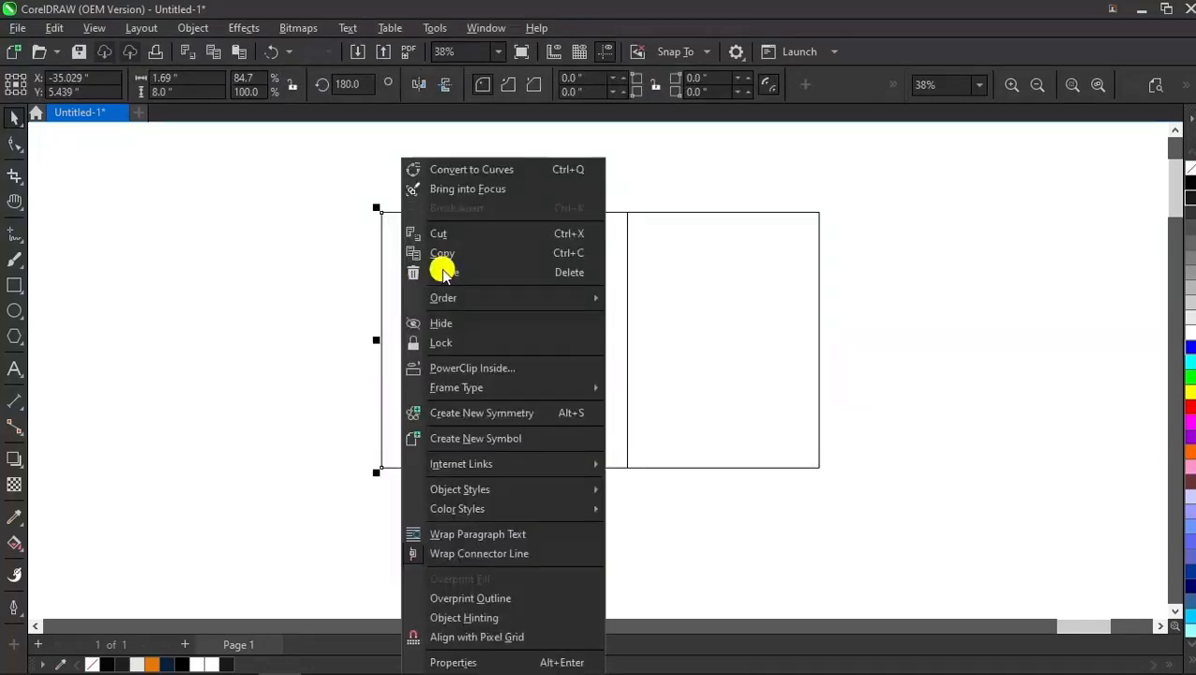
pyautogui.click(498, 167)
pyautogui.click(14, 144)
pyautogui.moveTo(333, 180); pyautogui.dragTo(406, 494)
pyautogui.click(515, 83)
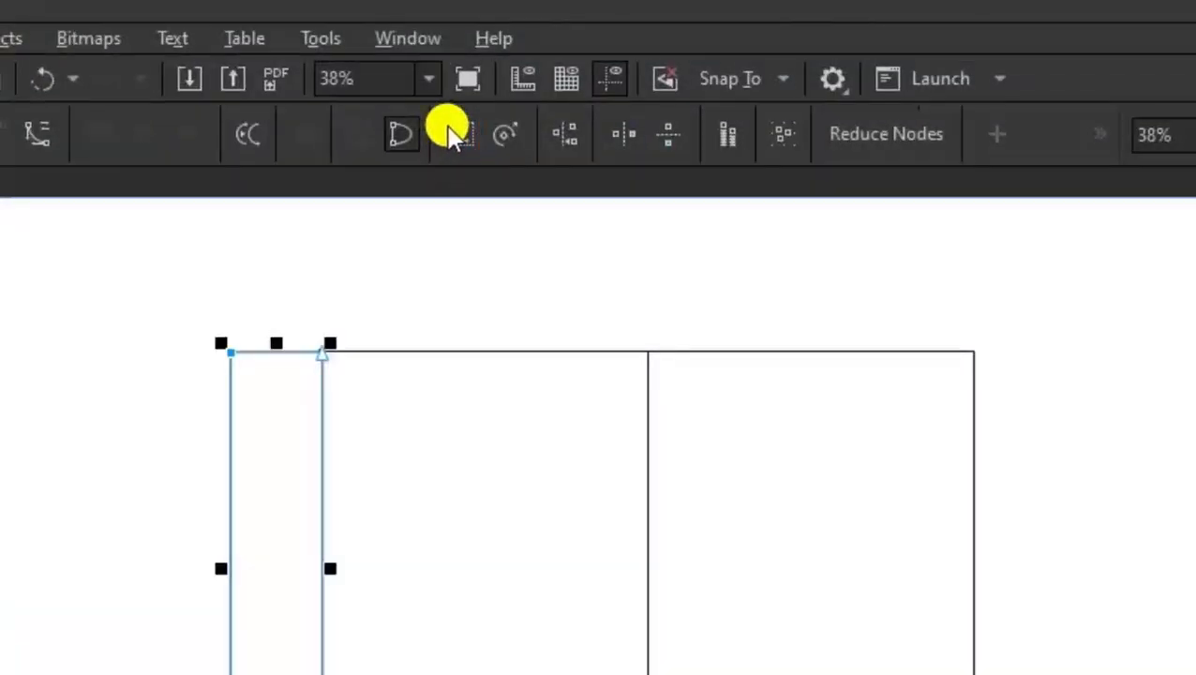
pyautogui.moveTo(409, 469); pyautogui.dragTo(408, 433)
pyautogui.click(17, 120)
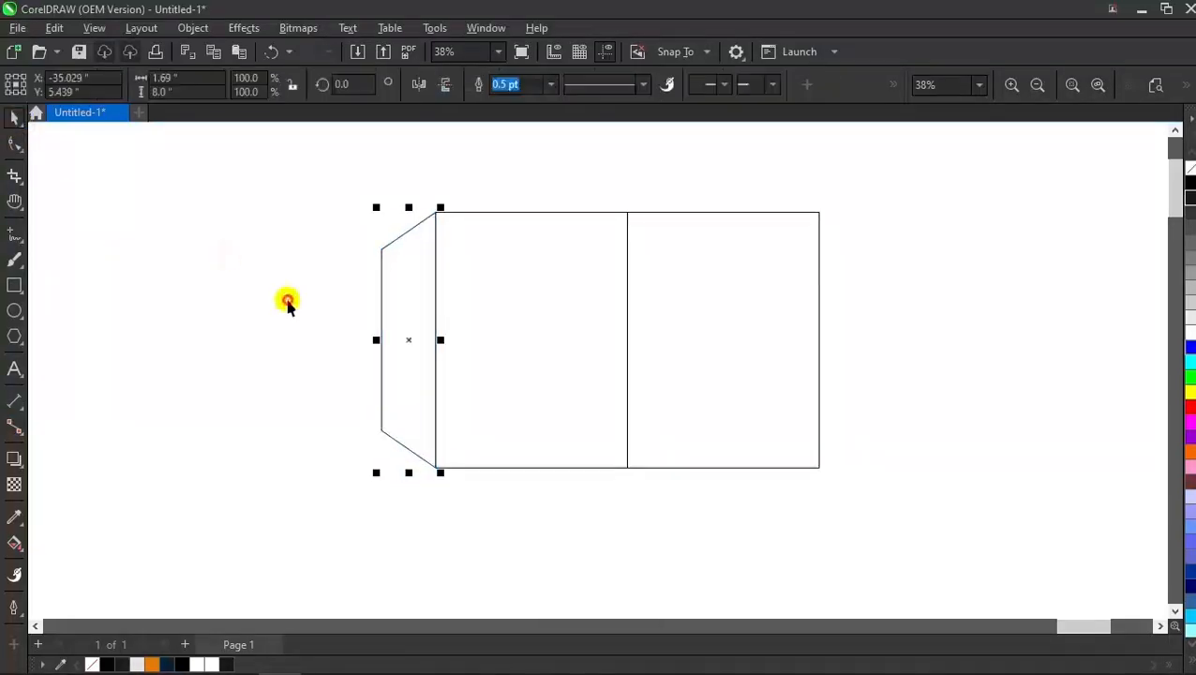
pyautogui.click(401, 335)
# - Draw a rectangle about 6 × 1.275 inches inside the left panel along its bottom edge
pyautogui.click(15, 285)
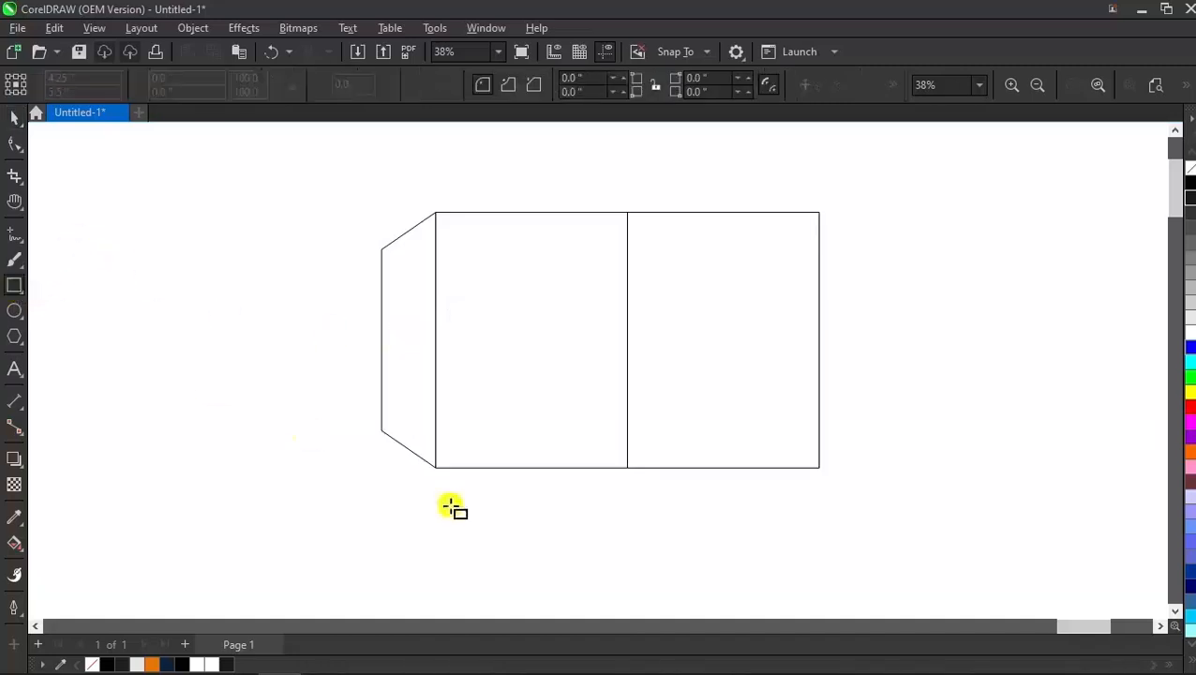
pyautogui.moveTo(436, 467); pyautogui.dragTo(627, 426)
pyautogui.press('space')
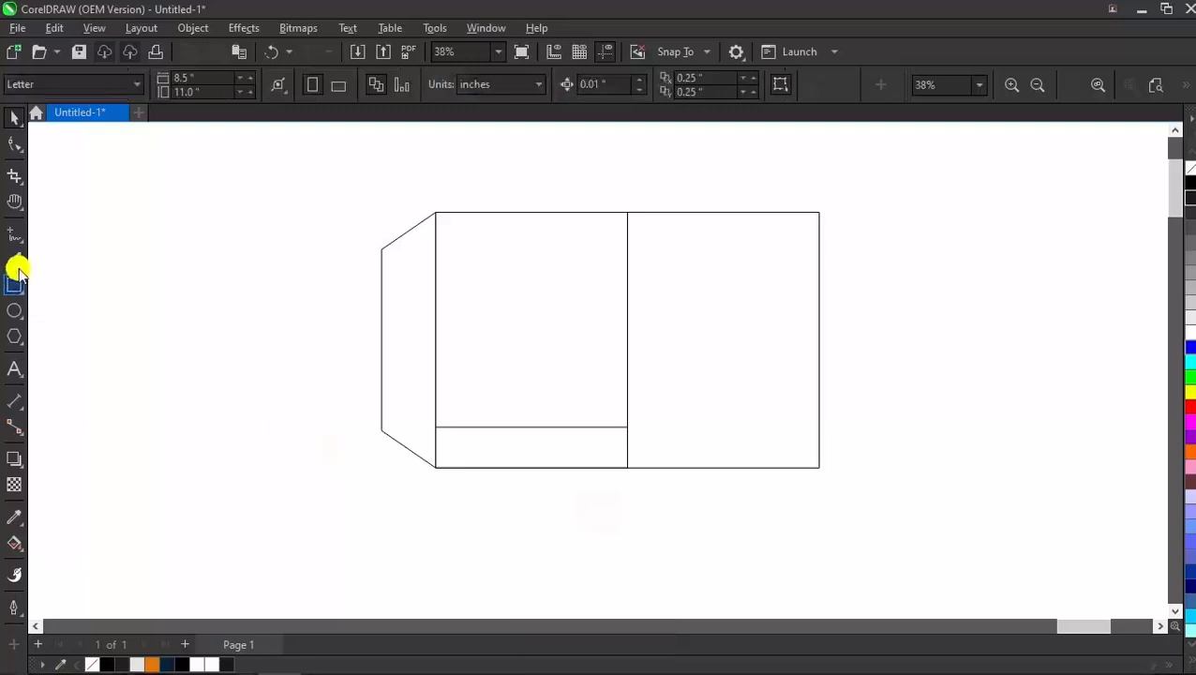
# - Draw a horizontal reference line across the side flap's full width and move it below the left panel
pyautogui.click(15, 234)
pyautogui.click(382, 328)
pyautogui.click(441, 328)
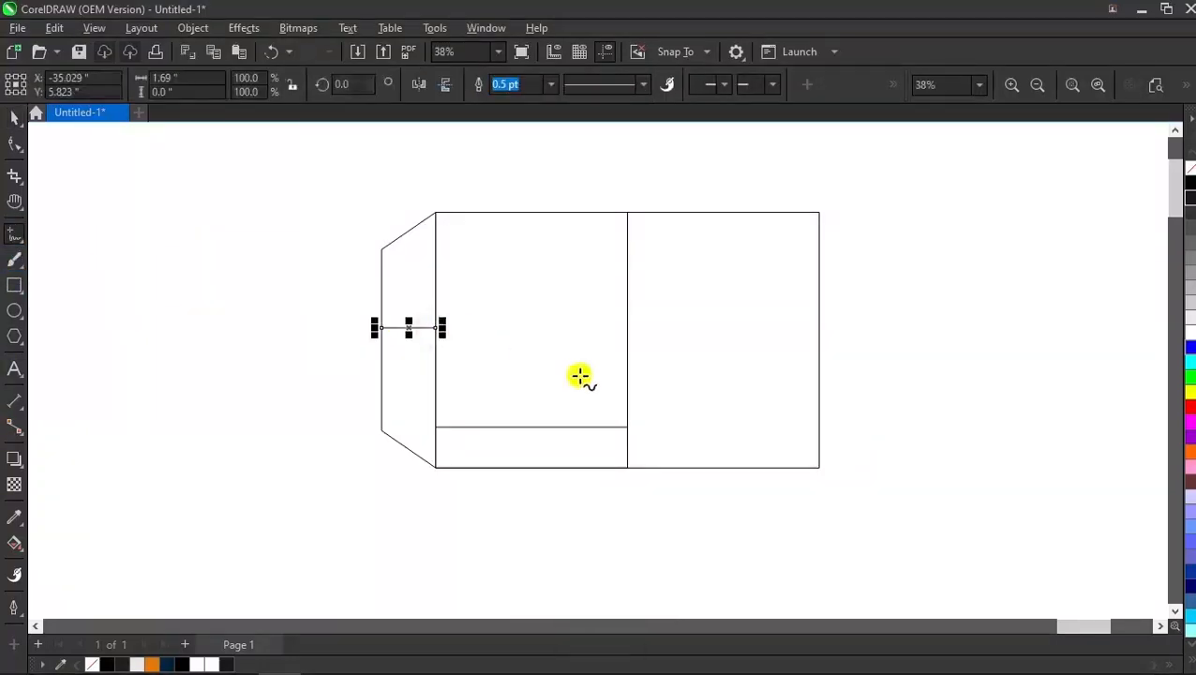
pyautogui.press('space')
pyautogui.moveTo(401, 328); pyautogui.dragTo(515, 507)
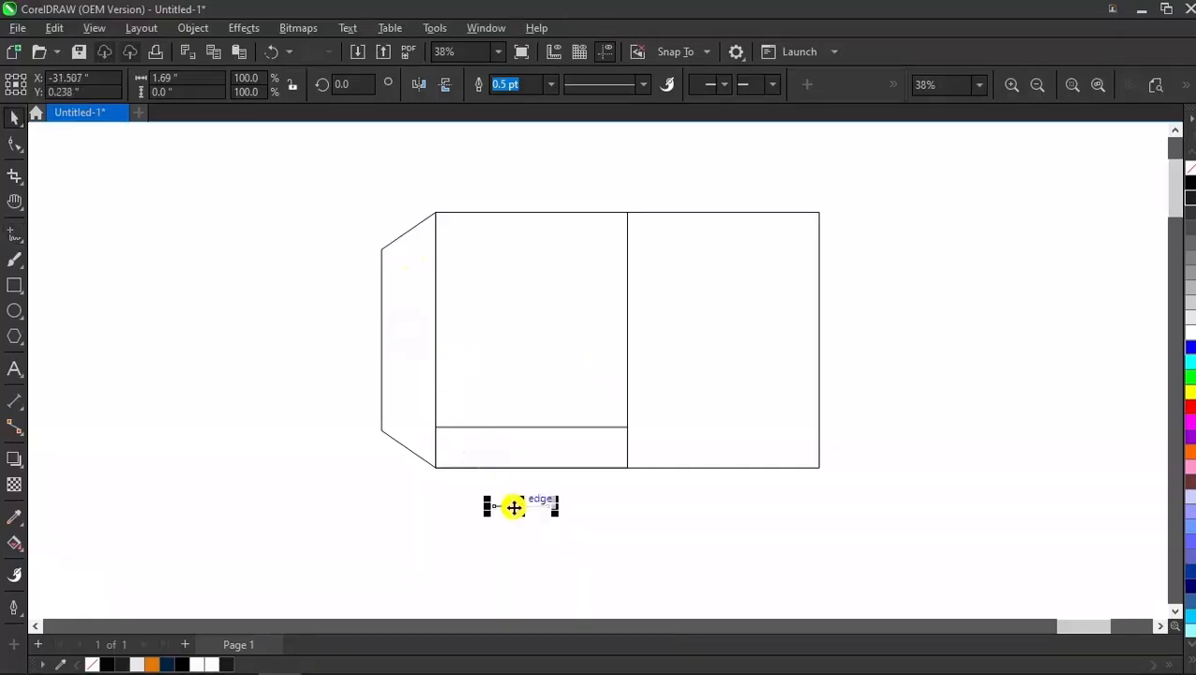
# - Rotate the reference line 90 degrees and snap its upper end to the midpoint of the left panel's bottom edge
pyautogui.click(339, 86)
pyautogui.write('90')
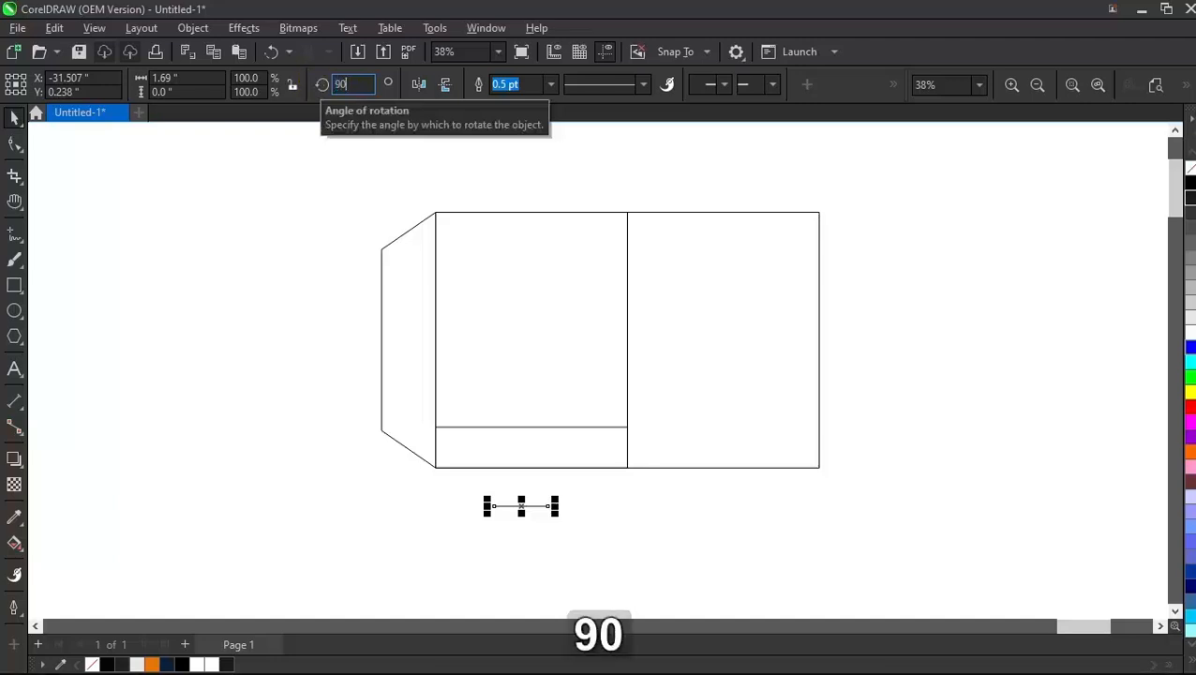
pyautogui.press('Return')
pyautogui.click(547, 506)
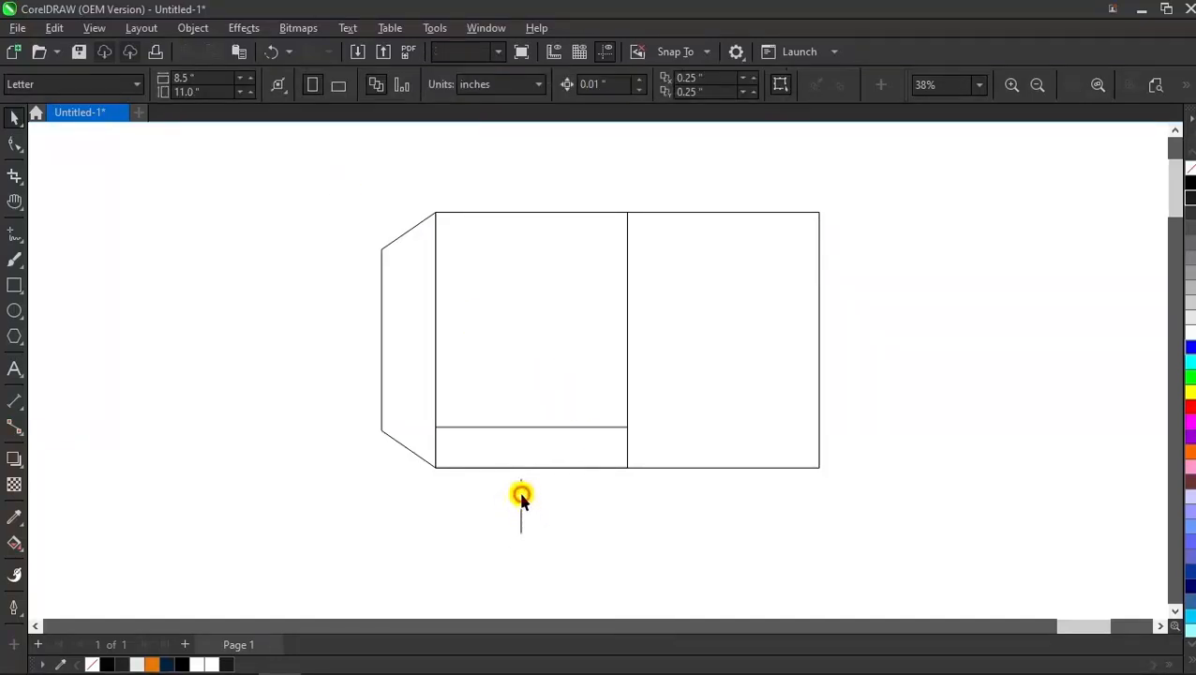
pyautogui.click(521, 497)
pyautogui.moveTo(521, 480); pyautogui.dragTo(539, 474)
# - Flip the bottom rectangle downward to the reference line's length, making a 1.69-inch-high flap, and delete the line
pyautogui.click(549, 447)
pyautogui.click(540, 428)
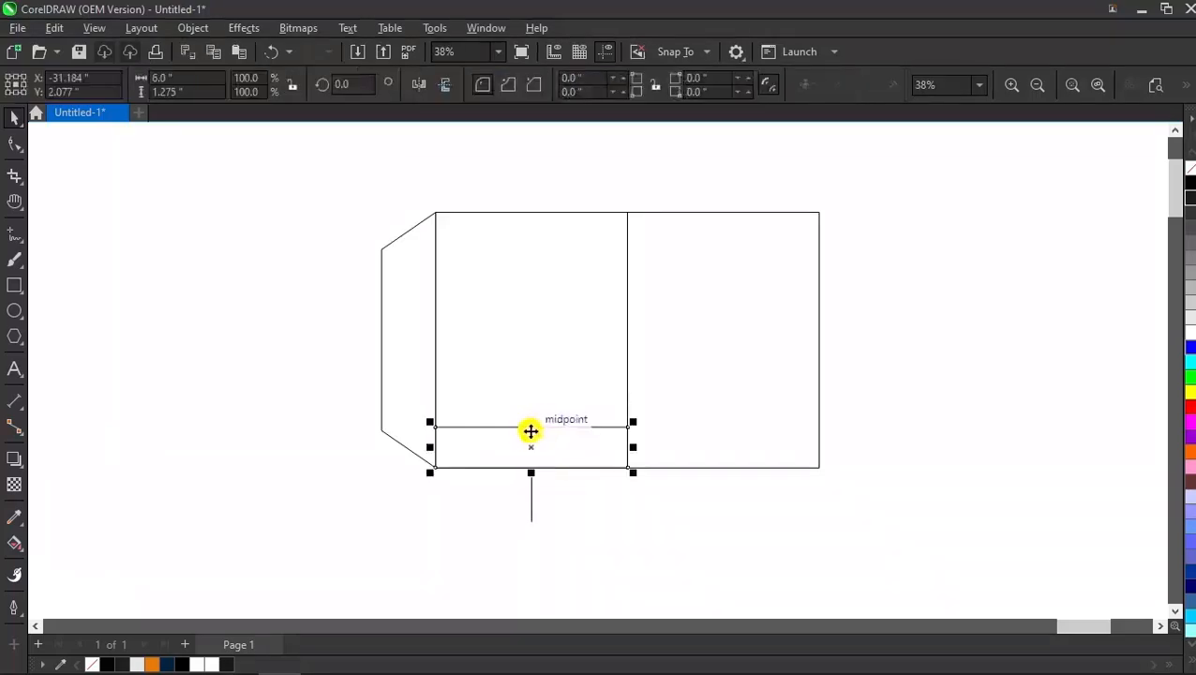
pyautogui.moveTo(533, 424); pyautogui.dragTo(530, 521)
pyautogui.click(551, 500)
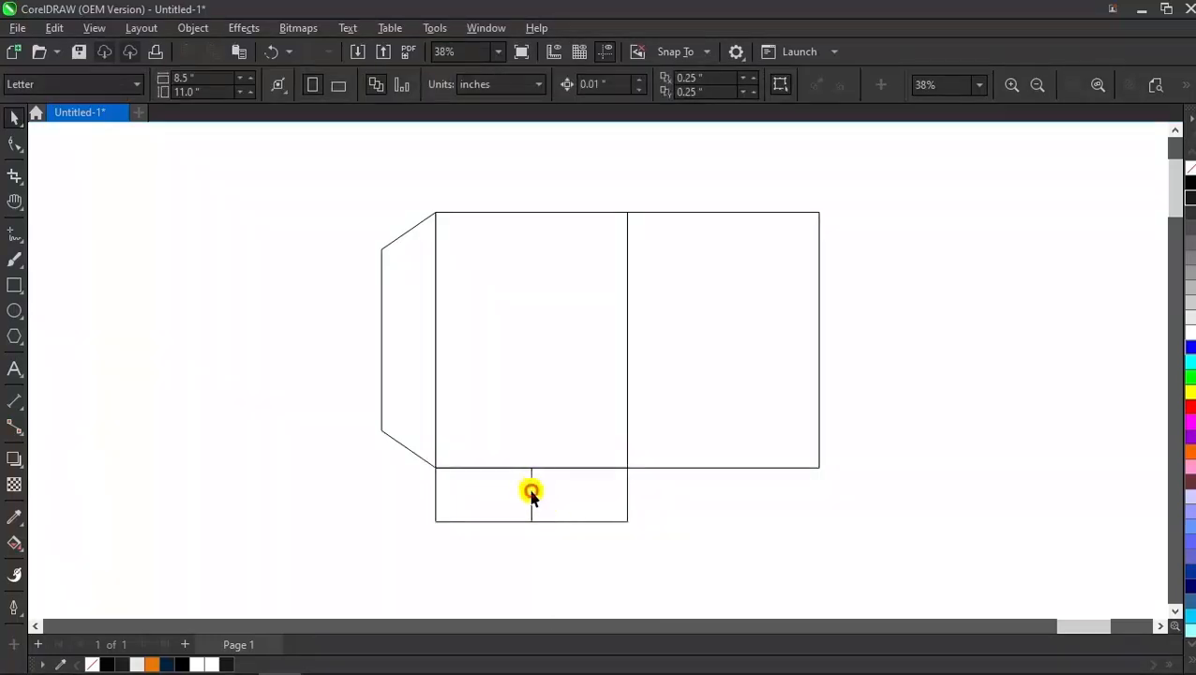
pyautogui.click(531, 494)
pyautogui.press('Delete')
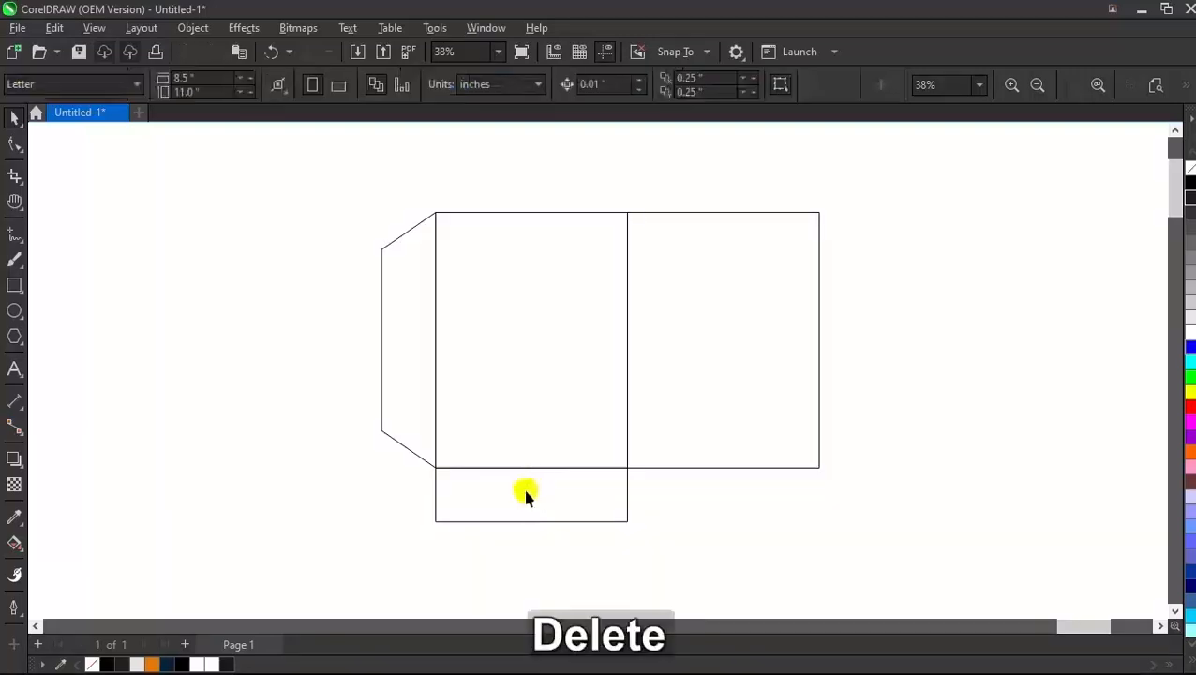
# - Convert the bottom flap to curves and taper its two lower corners symmetrically inward
pyautogui.click(533, 473)
pyautogui.click(12, 140)
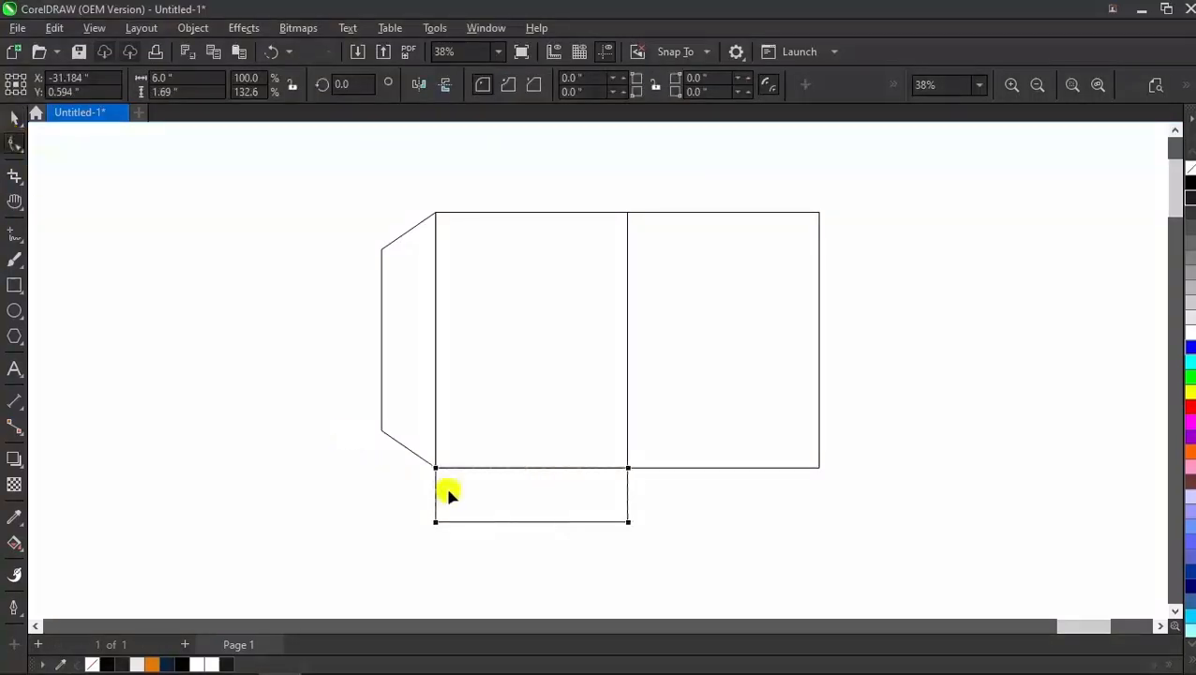
pyautogui.rightClick(497, 507)
pyautogui.click(586, 170)
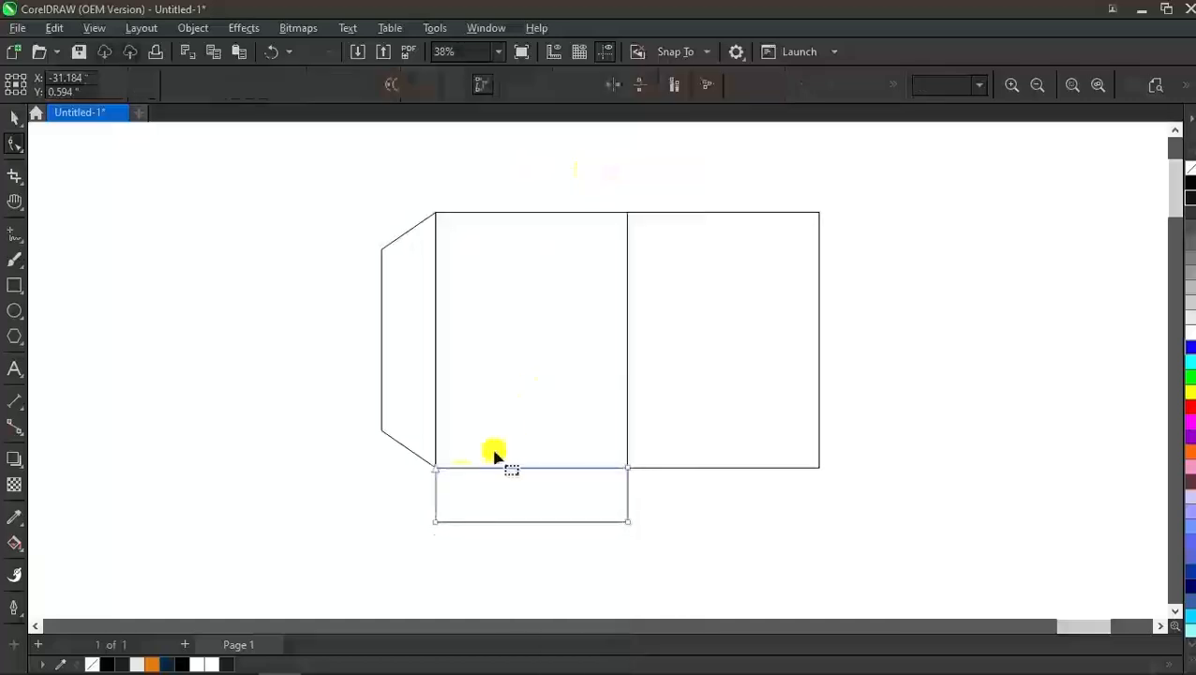
pyautogui.click(518, 84)
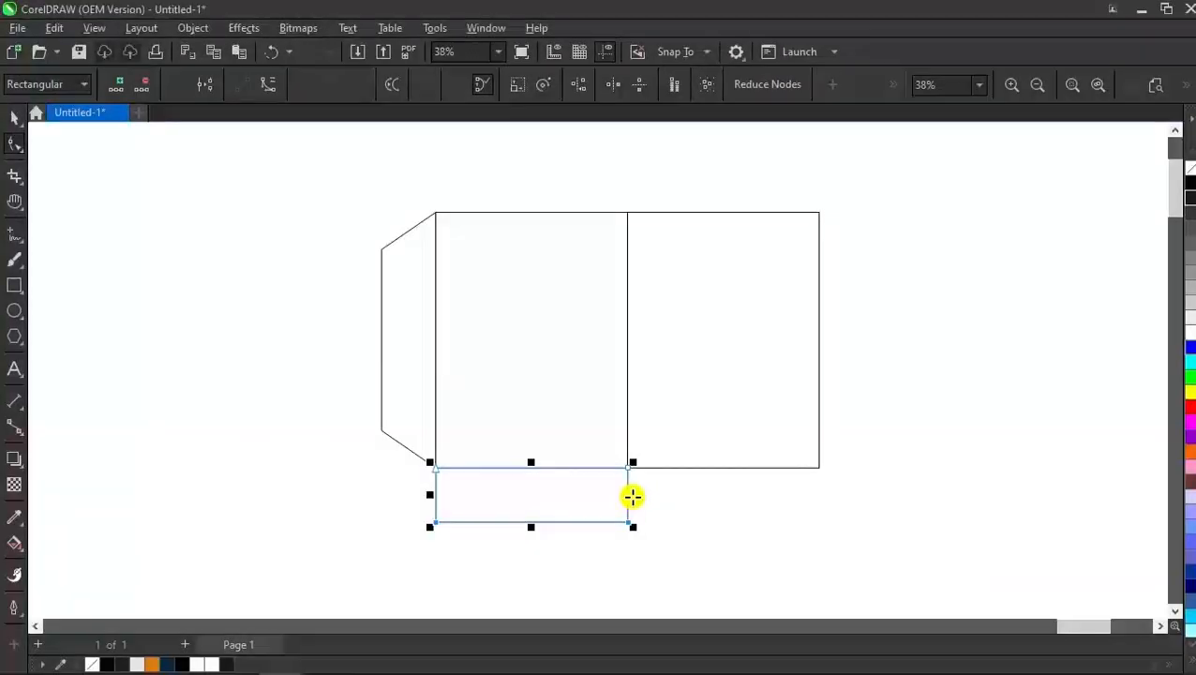
pyautogui.moveTo(633, 495); pyautogui.dragTo(606, 500)
pyautogui.click(11, 117)
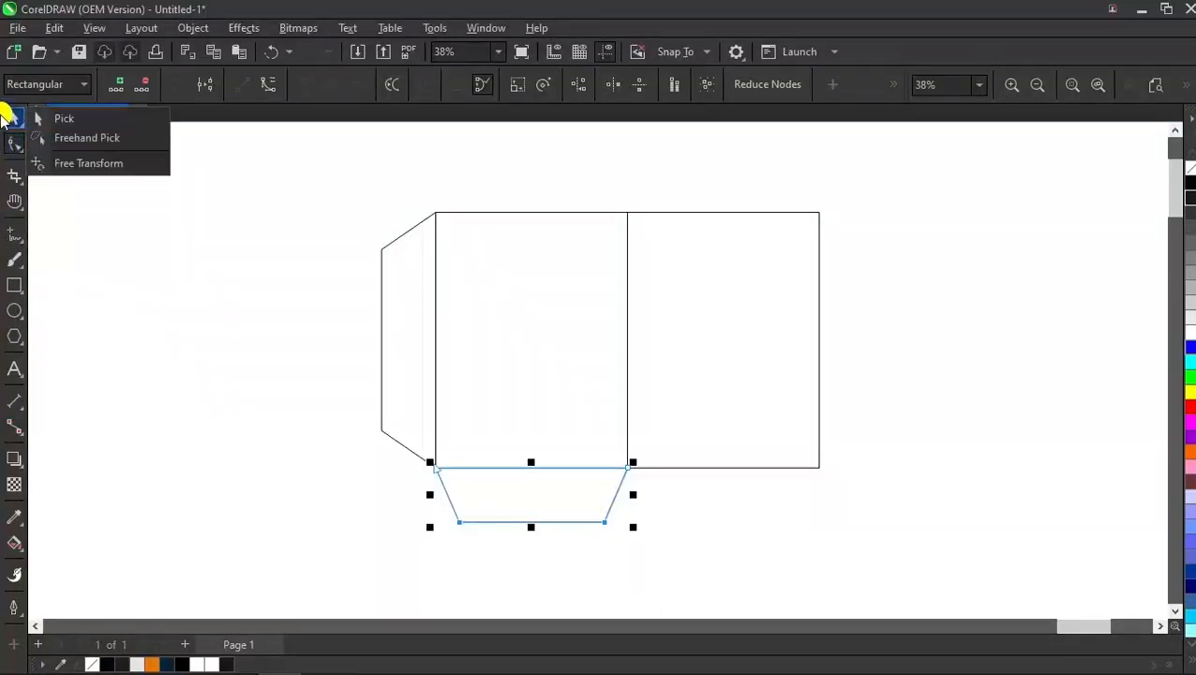
pyautogui.click(42, 116)
pyautogui.click(290, 320)
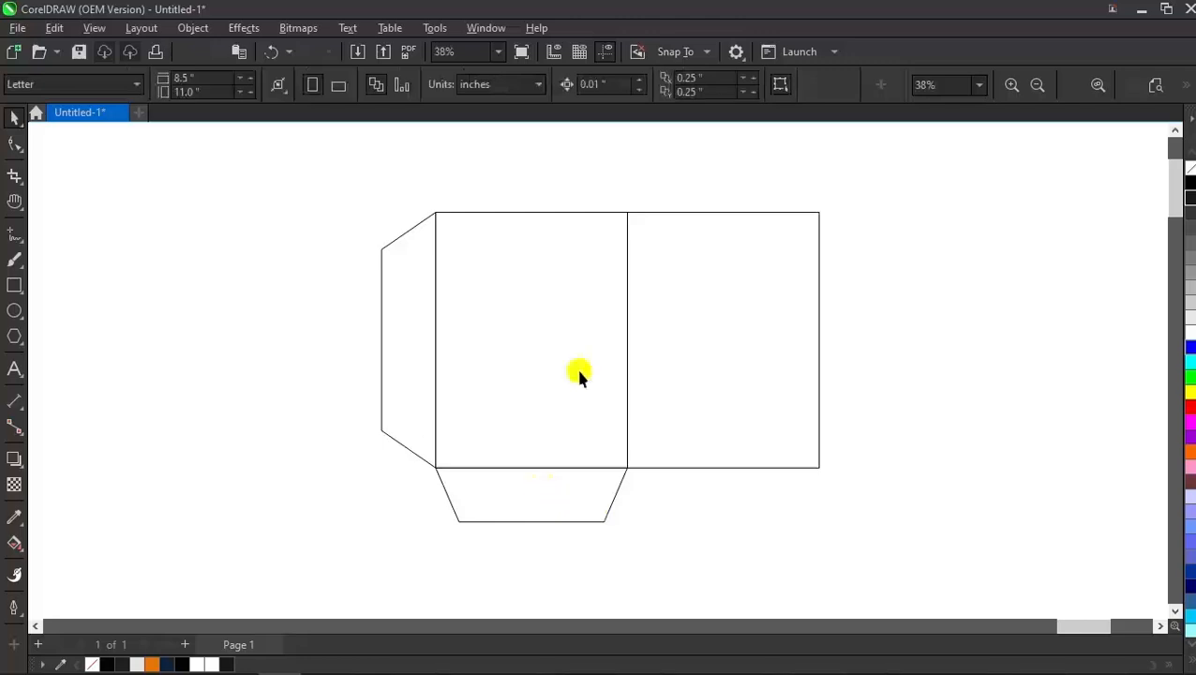
# - Use Smart Fill to fill both panels and both flaps with black
pyautogui.click(18, 539)
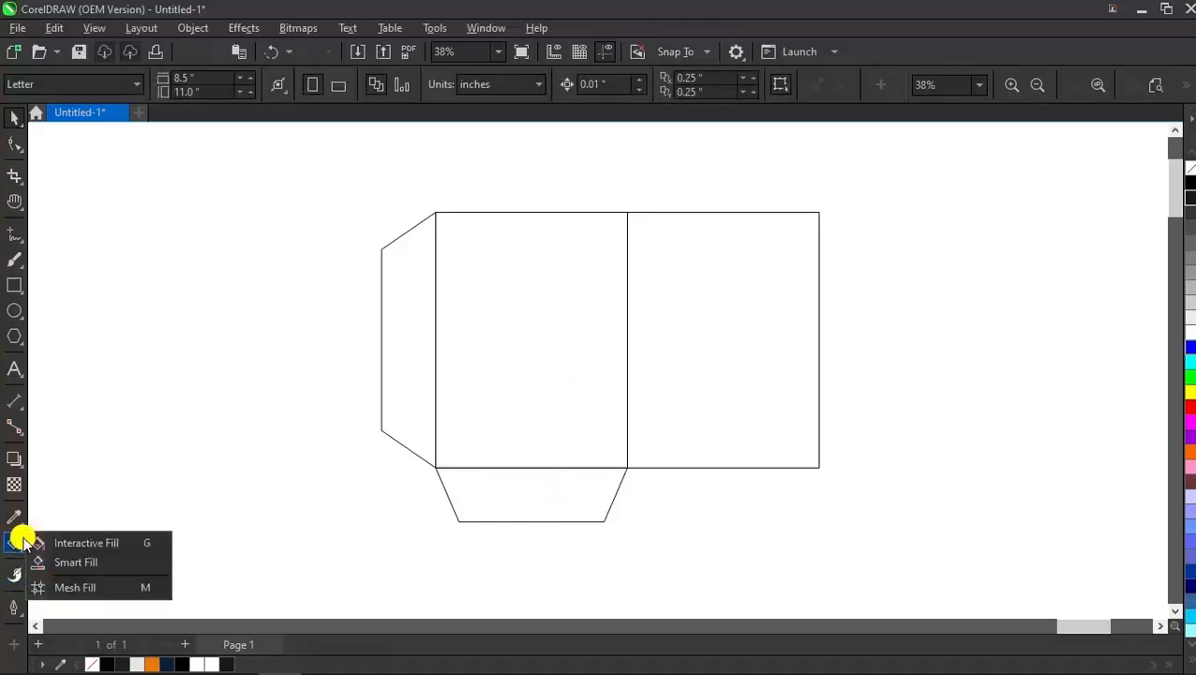
pyautogui.click(112, 560)
pyautogui.click(400, 372)
pyautogui.click(510, 359)
pyautogui.click(510, 494)
pyautogui.click(718, 365)
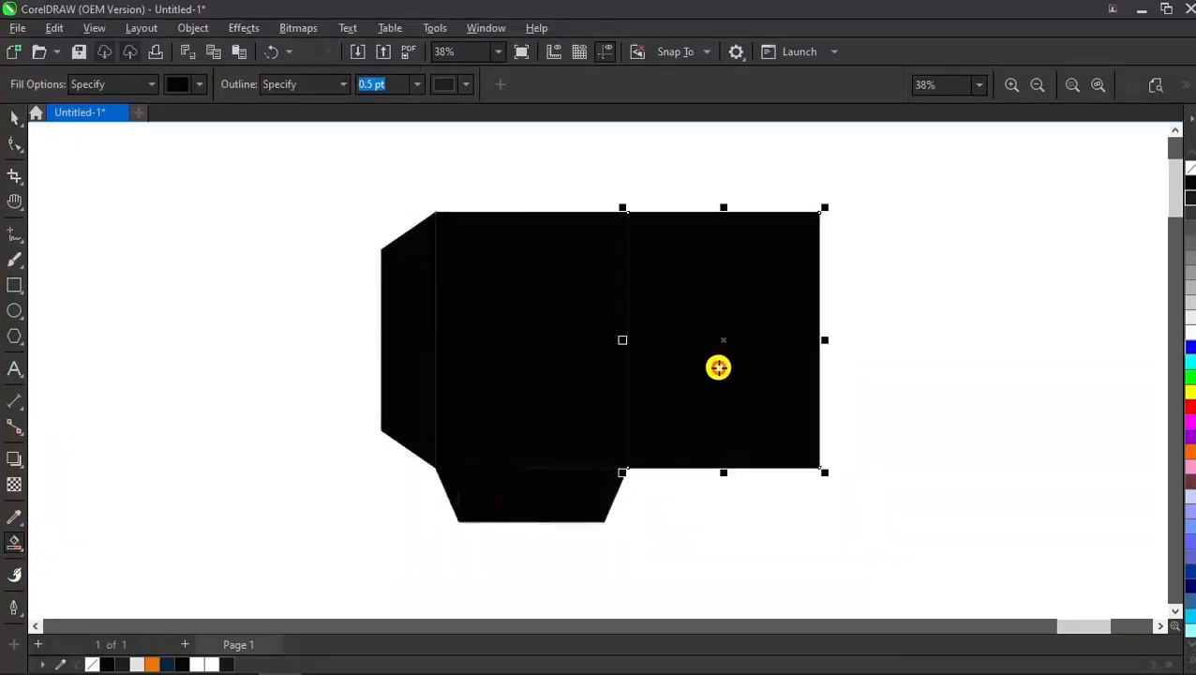
pyautogui.press('space')
pyautogui.click(897, 321)
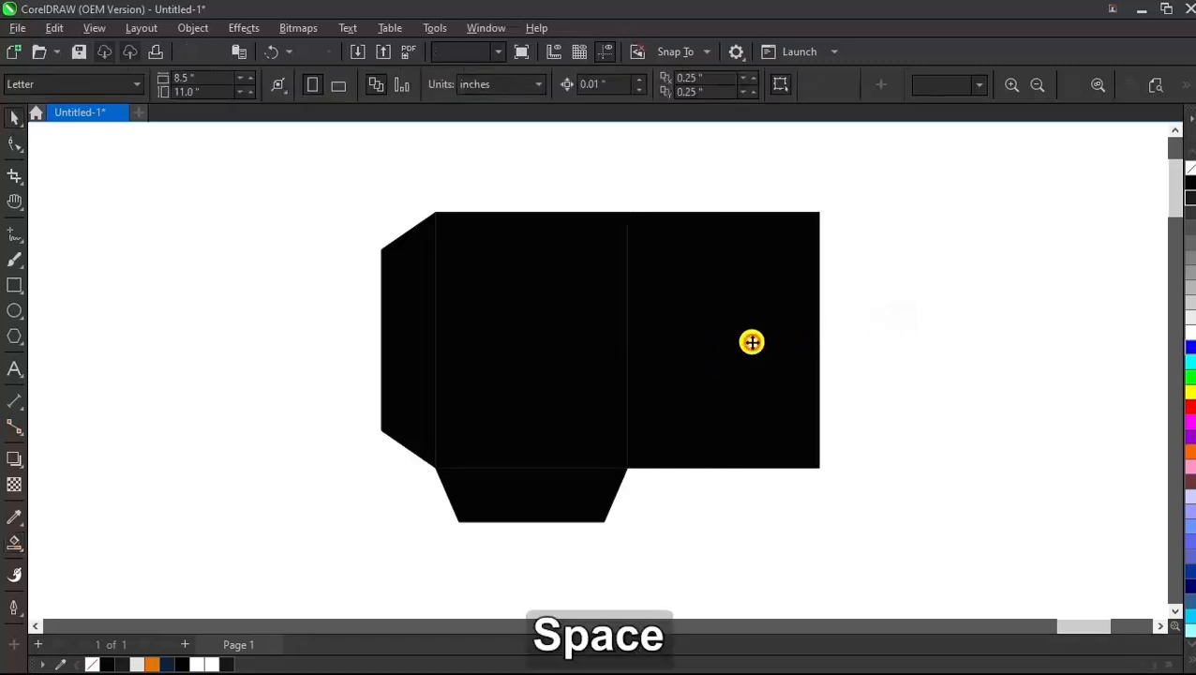
# - Select both filled panels and both flaps and recolor them light gray
pyautogui.click(750, 341)
pyautogui.keyDown('shift'); pyautogui.click(440, 353); pyautogui.keyUp('shift')
pyautogui.keyDown('shift'); pyautogui.click(393, 339); pyautogui.keyUp('shift')
pyautogui.keyDown('shift'); pyautogui.click(508, 502); pyautogui.keyUp('shift')
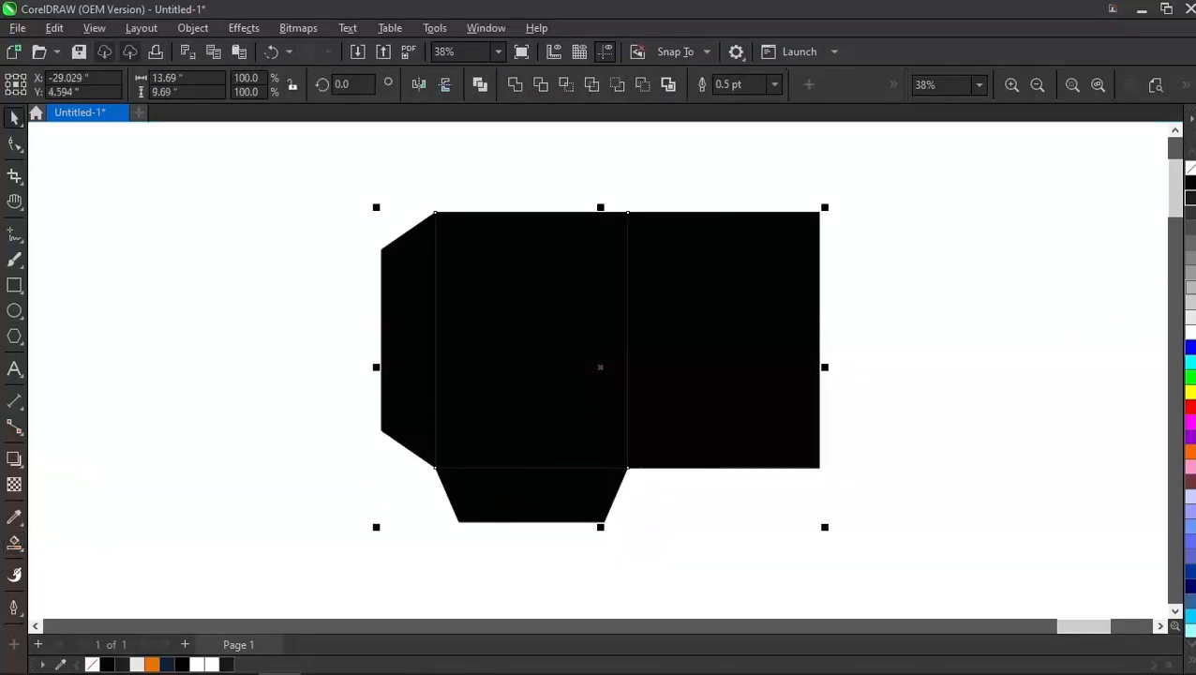
pyautogui.click(1187, 321)
pyautogui.click(1014, 318)
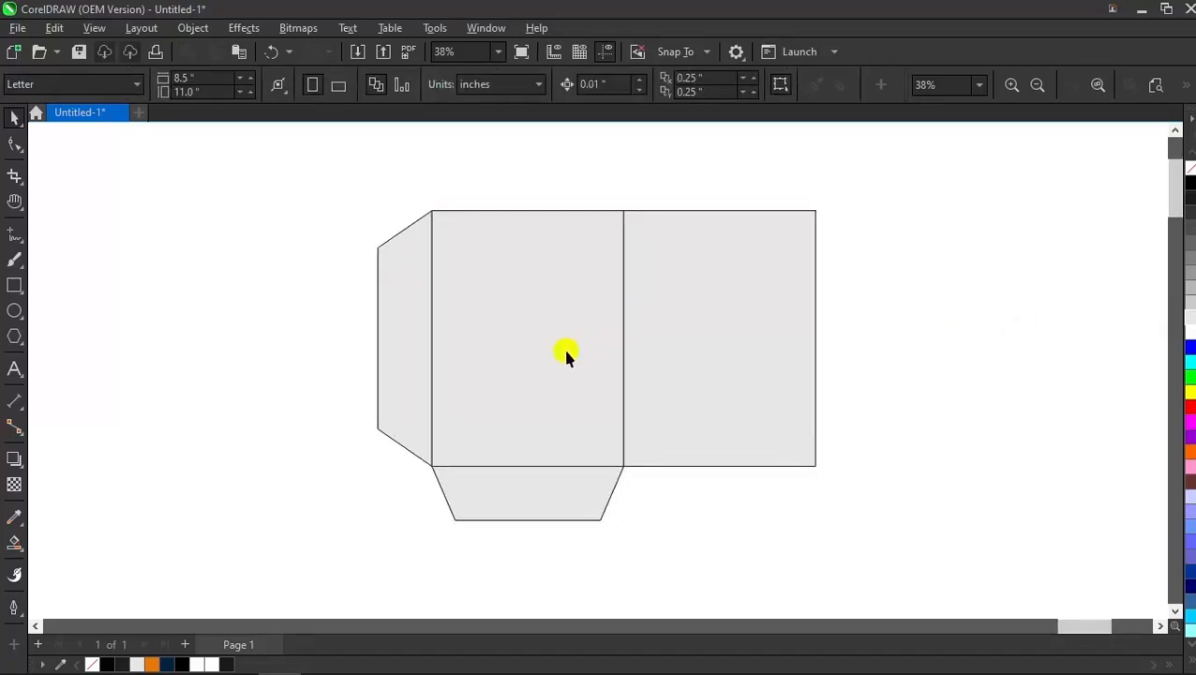
# - Draw a vertical line about 4 inches long down from the right panel's top edge and move it closer to the fold
pyautogui.click(10, 230)
pyautogui.click(77, 234)
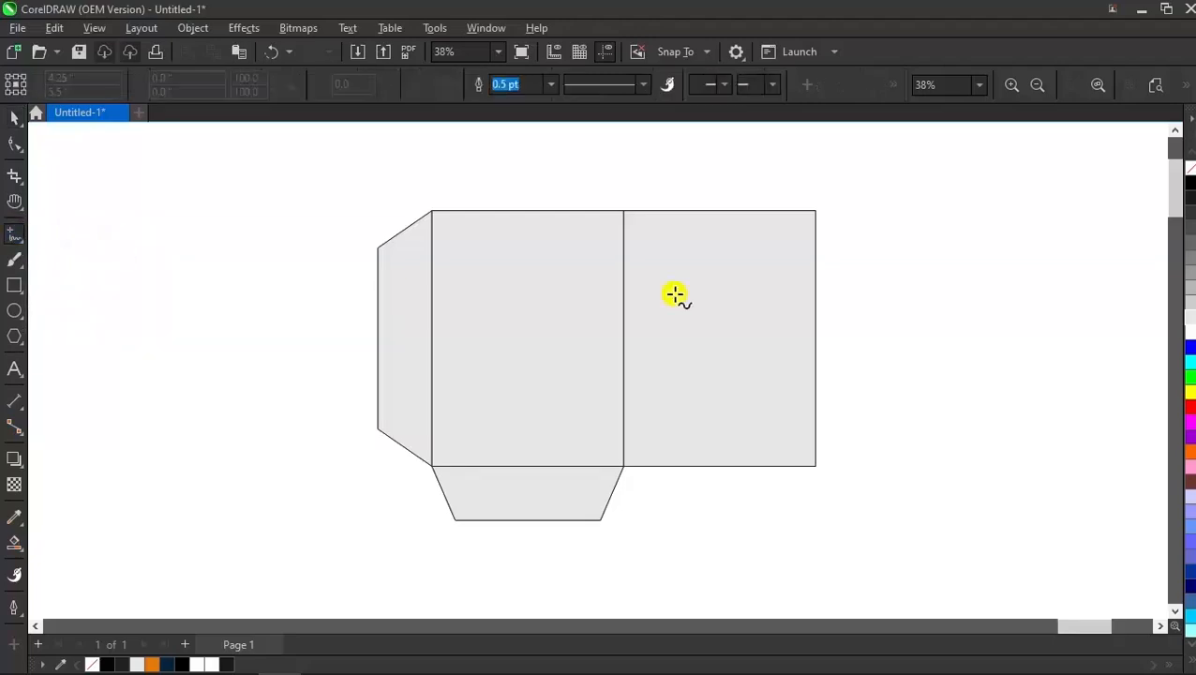
pyautogui.click(719, 242)
pyautogui.click(721, 267)
pyautogui.hotkey('ctrl', 'z')
pyautogui.click(717, 210)
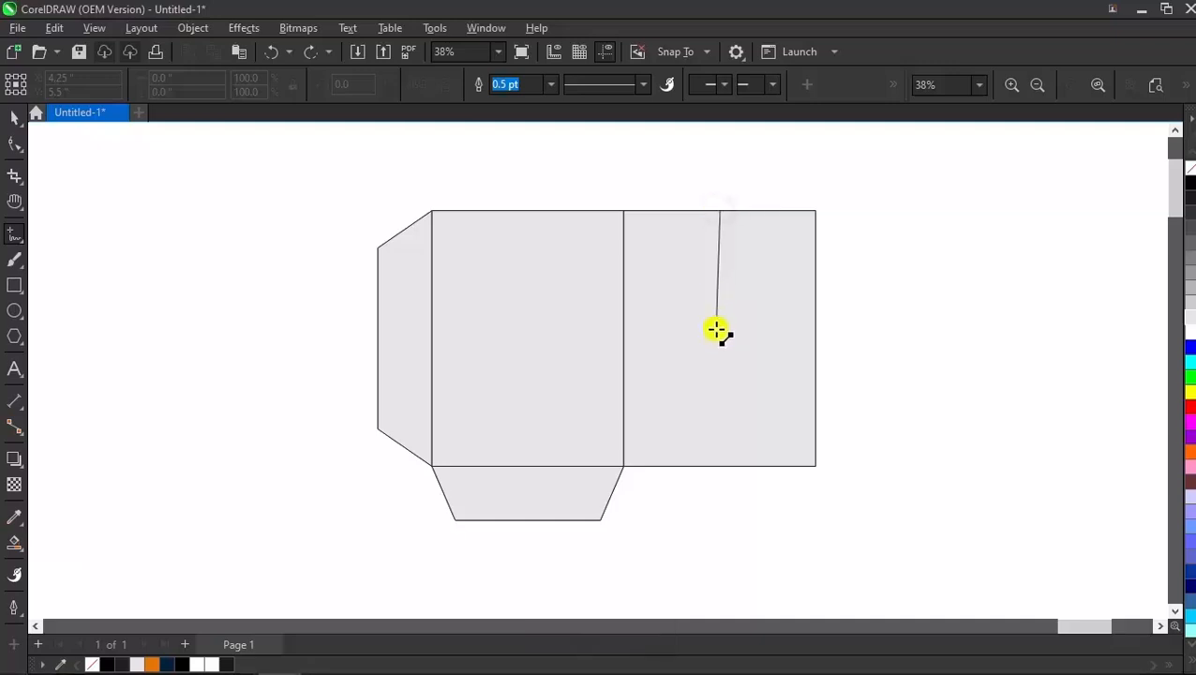
pyautogui.click(719, 343)
pyautogui.press('space')
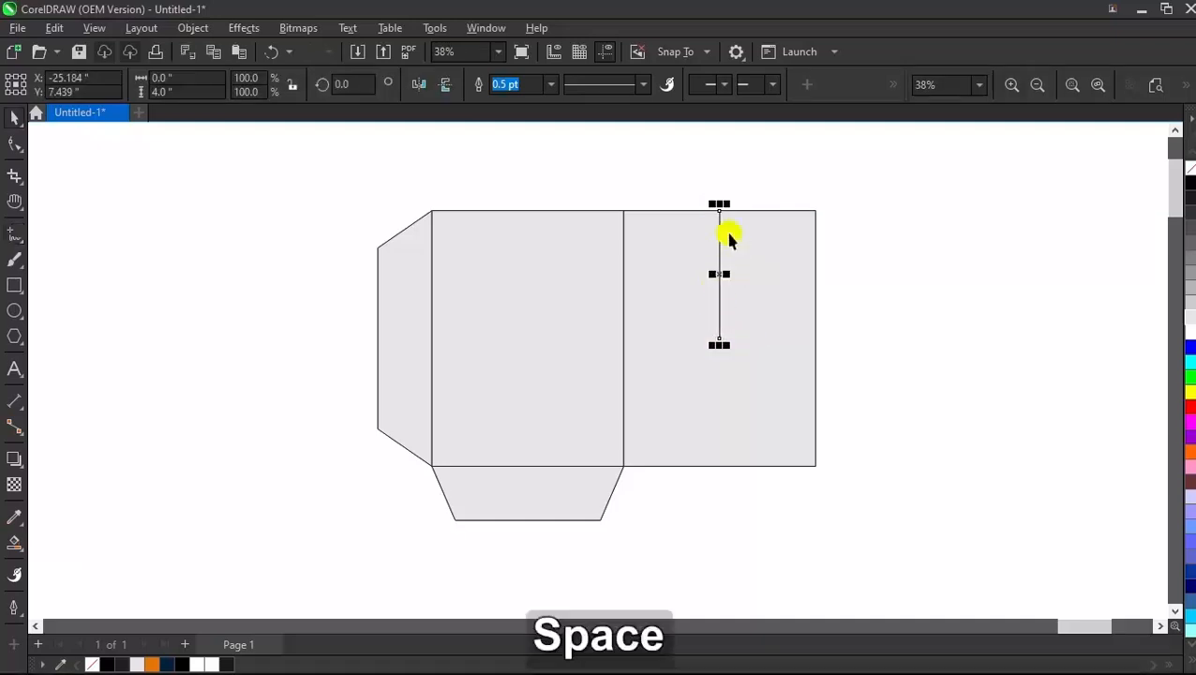
pyautogui.moveTo(676, 212); pyautogui.dragTo(660, 210)
# - Convert the vertical line to a curve and bow it toward the fold, shifting its lower end slightly to the right
pyautogui.click(9, 142)
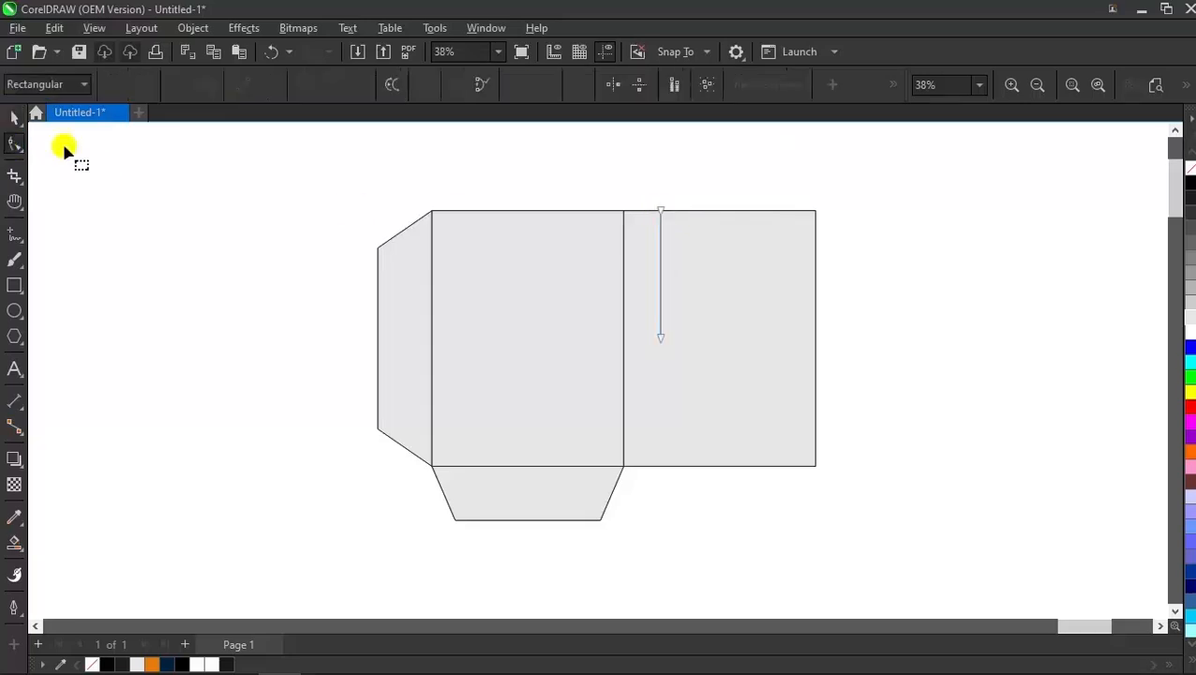
pyautogui.moveTo(593, 174); pyautogui.dragTo(708, 368)
pyautogui.click(268, 84)
pyautogui.scroll(3, 750, 281)
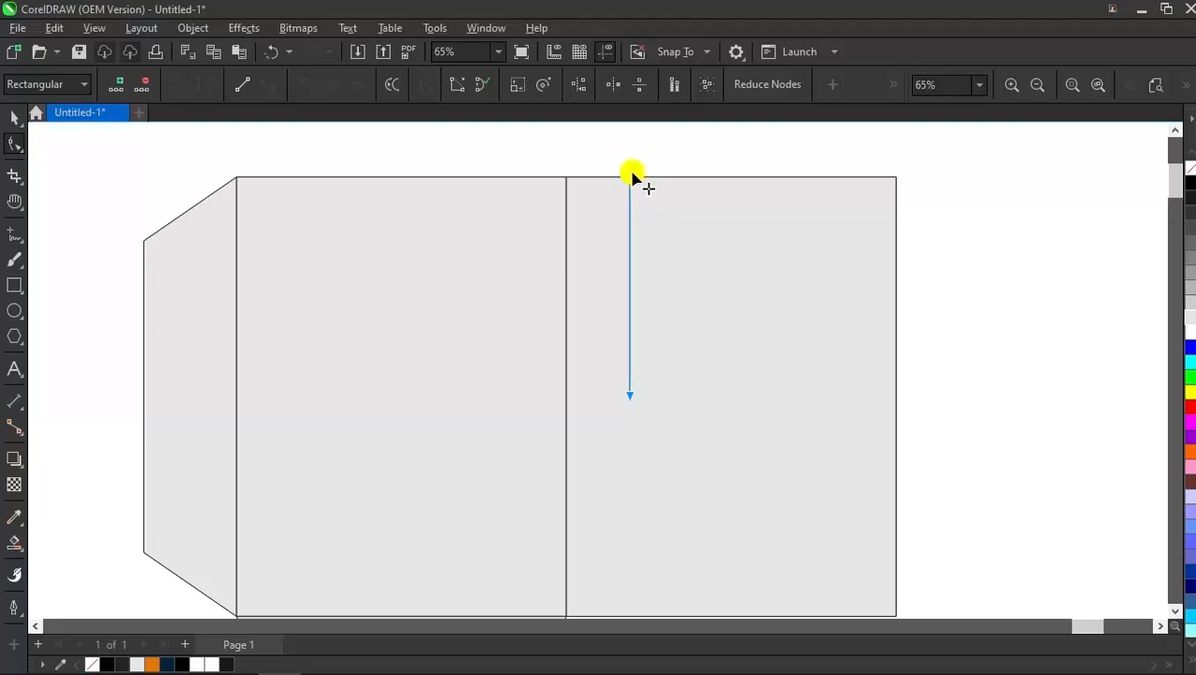
pyautogui.click(629, 177)
pyautogui.moveTo(628, 251); pyautogui.dragTo(566, 307)
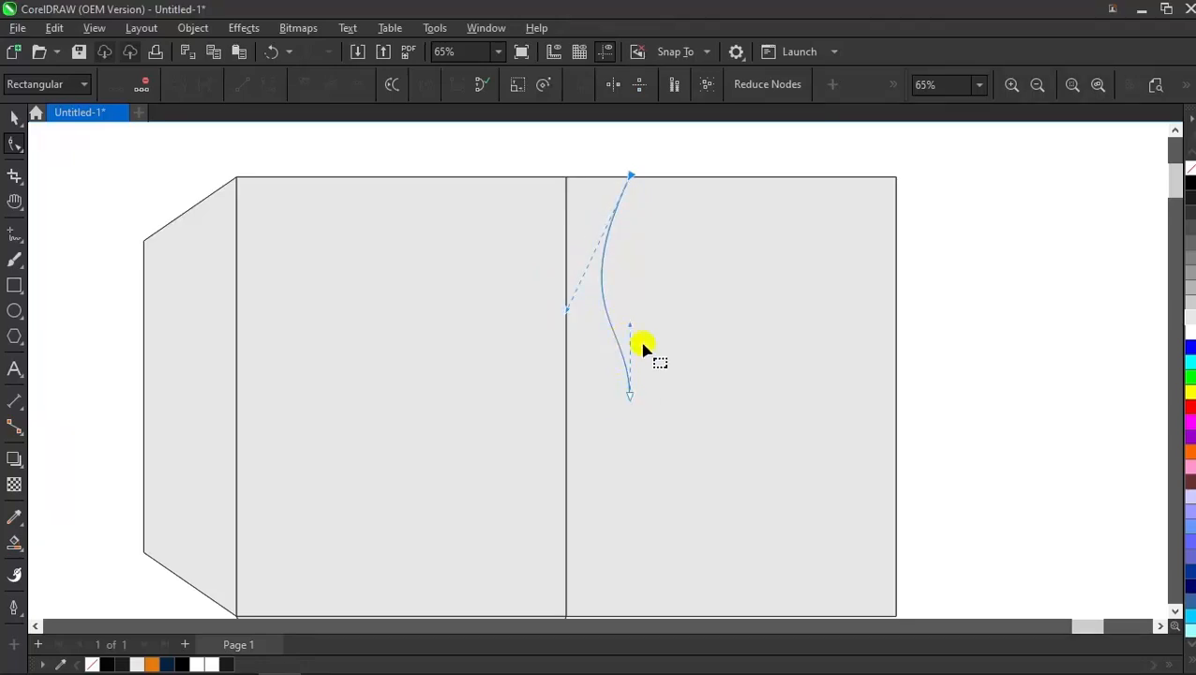
pyautogui.moveTo(631, 326); pyautogui.dragTo(653, 405)
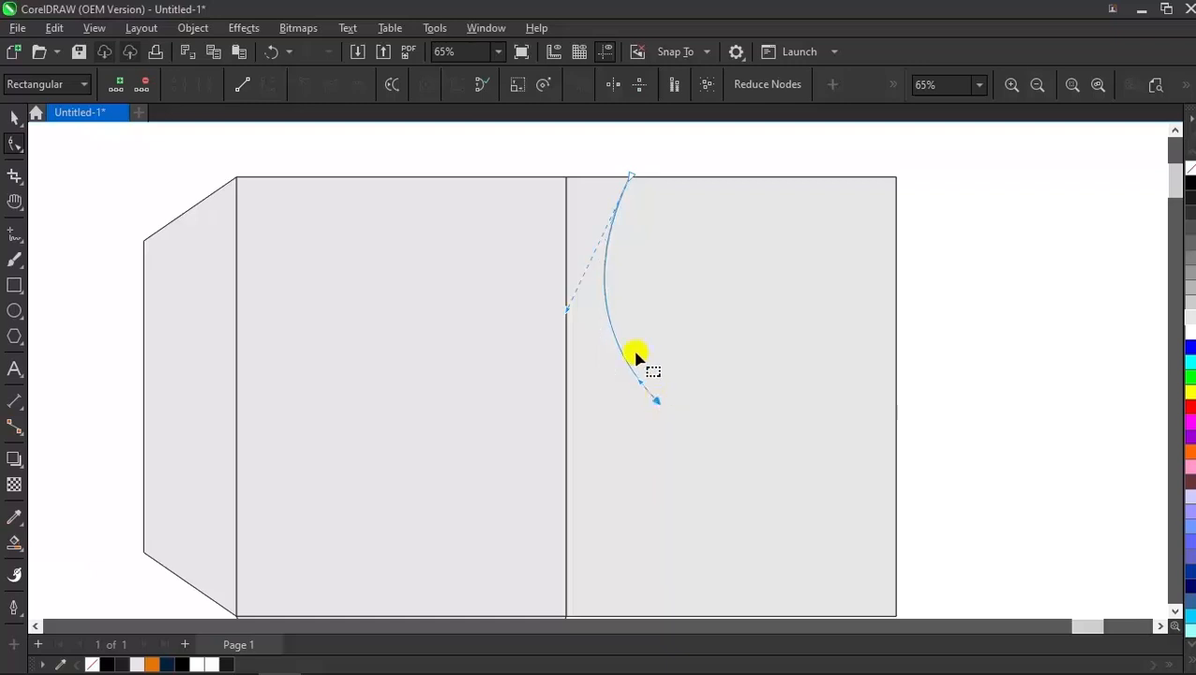
# - Place a copy of the curved line slightly to its right, starting on the panel's top edge
pyautogui.click(7, 116)
pyautogui.moveTo(627, 179); pyautogui.dragTo(665, 176)
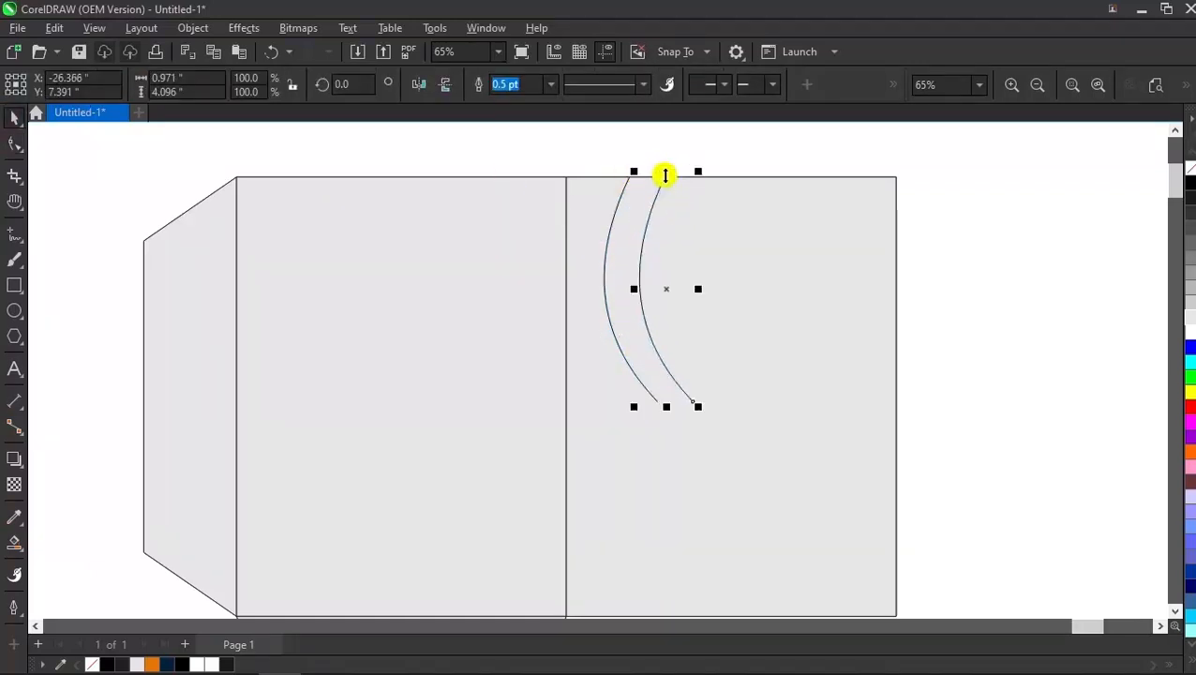
# - Join the first curve's lower end to the copied curve's lower end so both taper to one point, and refine its bend
pyautogui.click(16, 141)
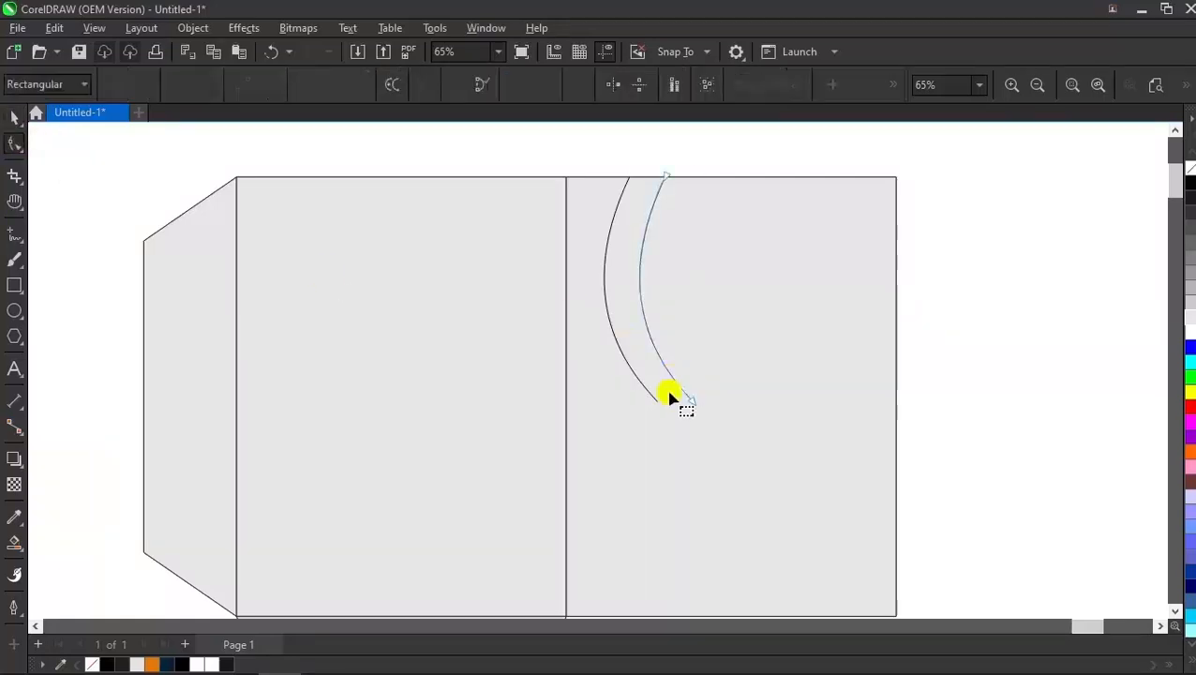
pyautogui.click(658, 401)
pyautogui.moveTo(657, 401); pyautogui.dragTo(692, 401)
pyautogui.scroll(-2, 674, 375)
pyautogui.scroll(1, 593, 273)
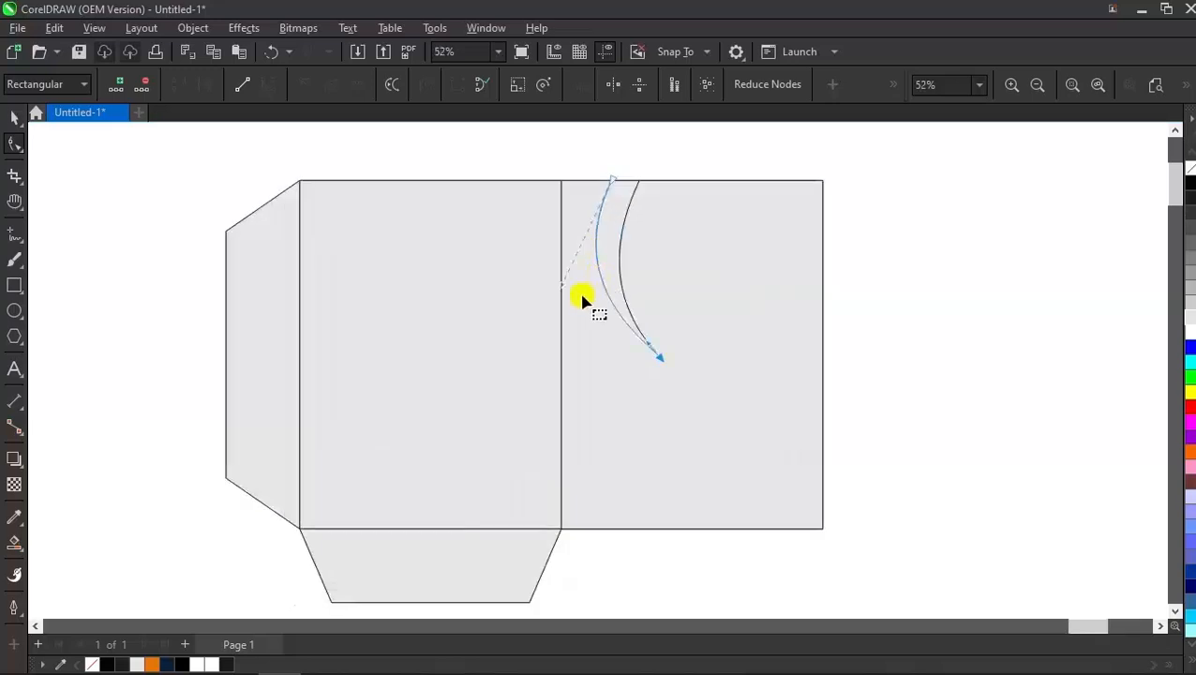
pyautogui.moveTo(556, 293); pyautogui.dragTo(557, 293)
# - Copy both curves directly below, turned 180 degrees, and place the copy so its tip meets the lower tip of the original pair
pyautogui.click(12, 119)
pyautogui.click(601, 145)
pyautogui.scroll(-2, 560, 150)
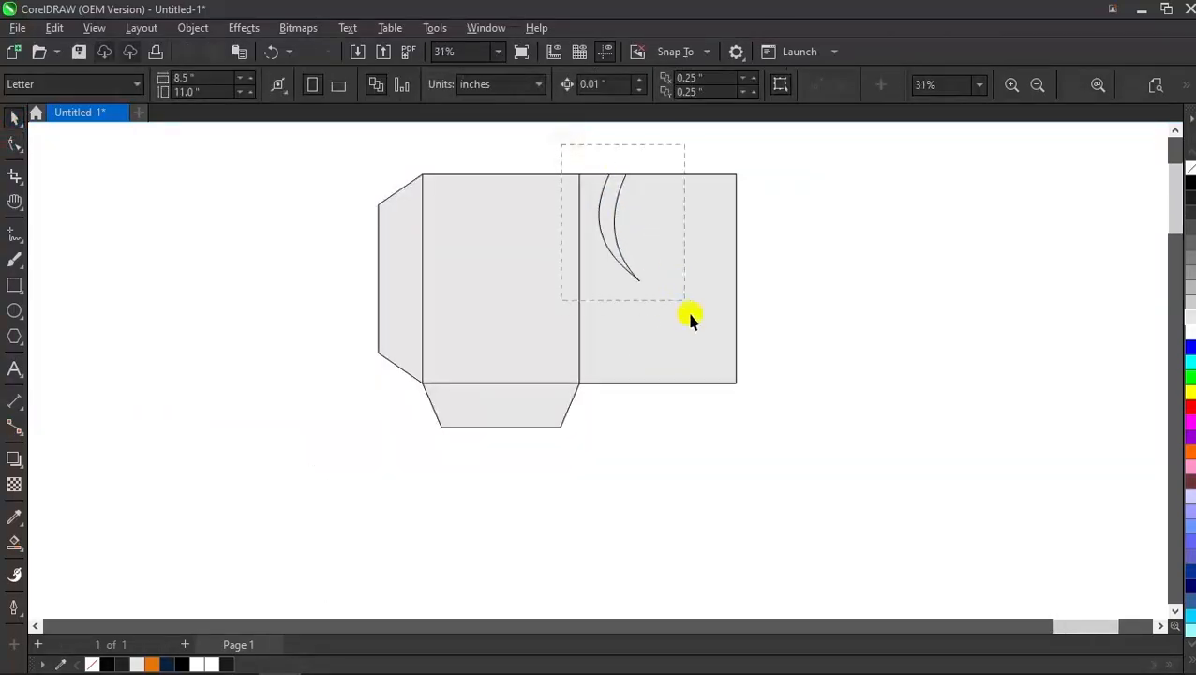
pyautogui.moveTo(689, 318); pyautogui.dragTo(688, 314)
pyautogui.scroll(1, 667, 301)
pyautogui.scroll(1, 592, 134)
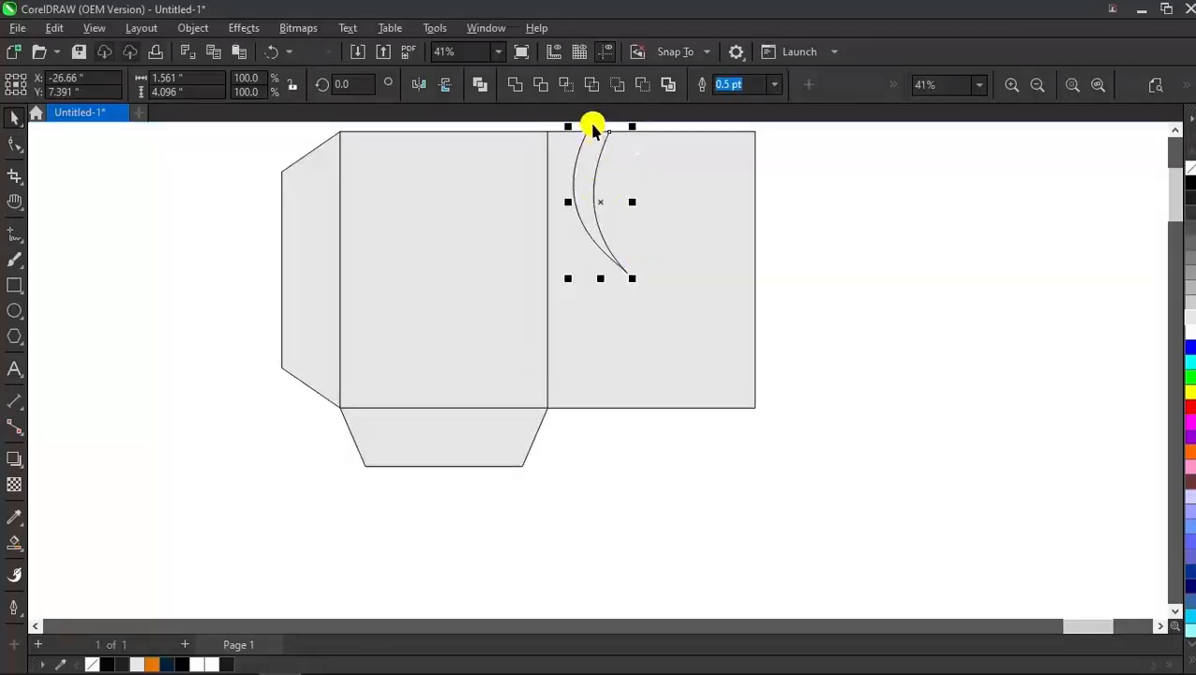
pyautogui.scroll(1, 602, 225)
pyautogui.moveTo(603, 150); pyautogui.dragTo(608, 317)
pyautogui.click(419, 84)
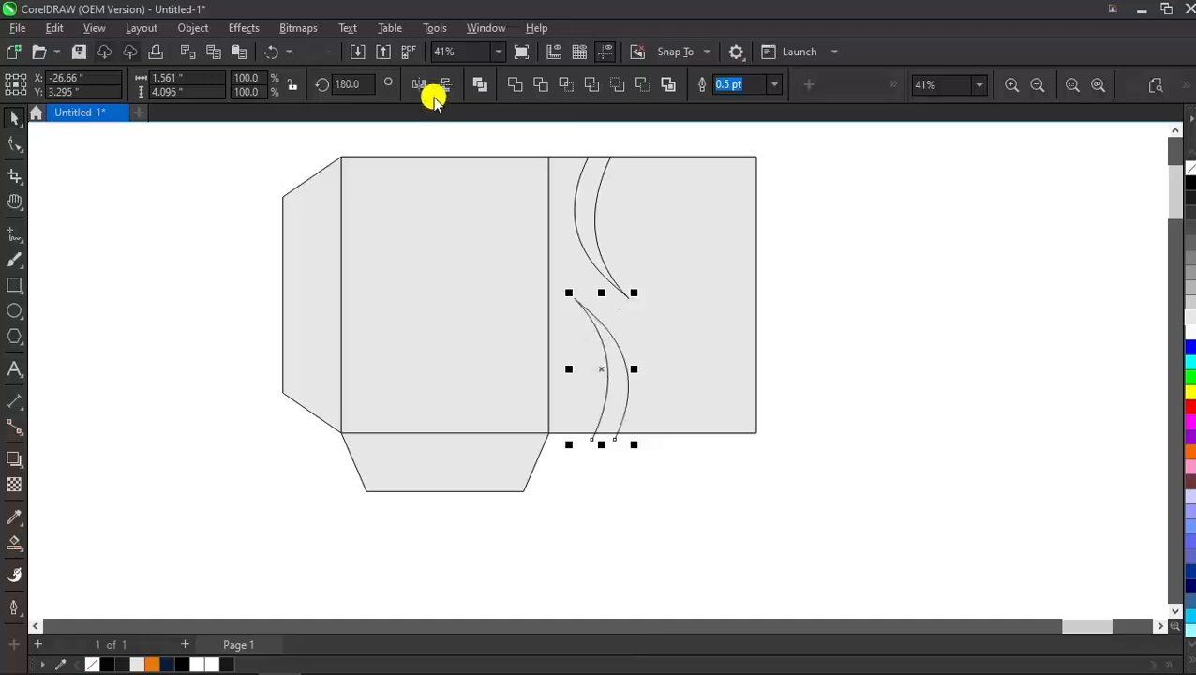
pyautogui.moveTo(575, 298); pyautogui.dragTo(628, 298)
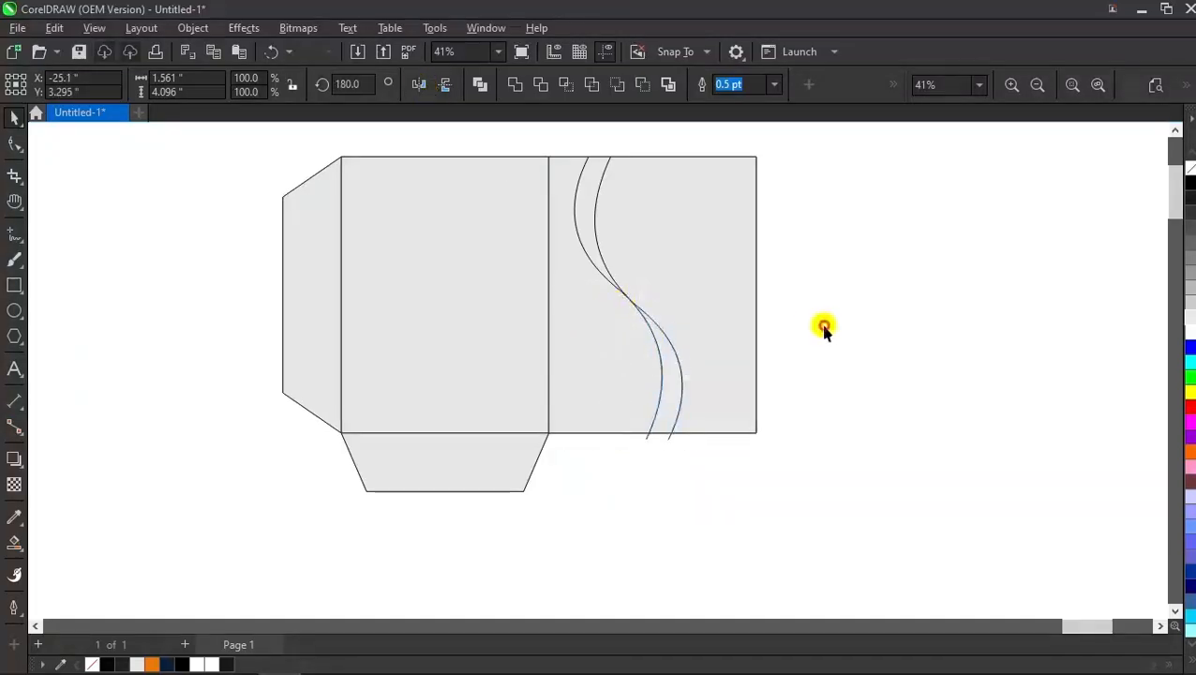
# - Fill the upper and lower areas enclosed by the curve pairs with black using Smart Fill
pyautogui.click(824, 328)
pyautogui.scroll(1, 643, 307)
pyautogui.scroll(-1, 663, 401)
pyautogui.scroll(1, 601, 246)
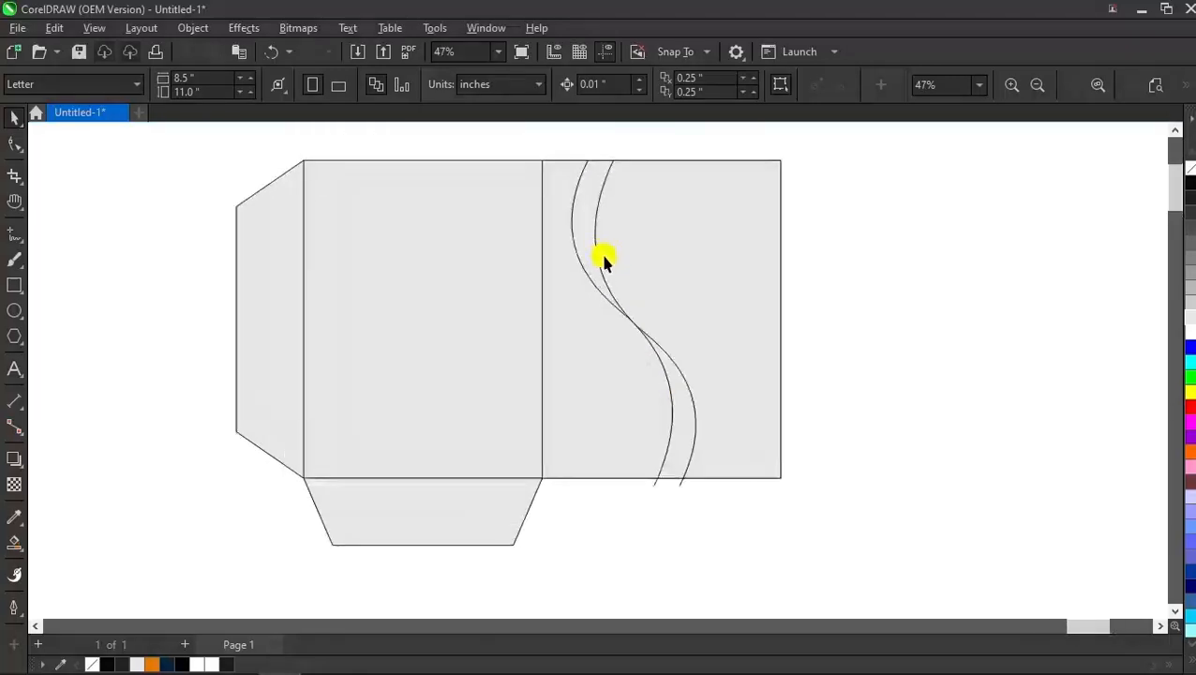
pyautogui.click(14, 542)
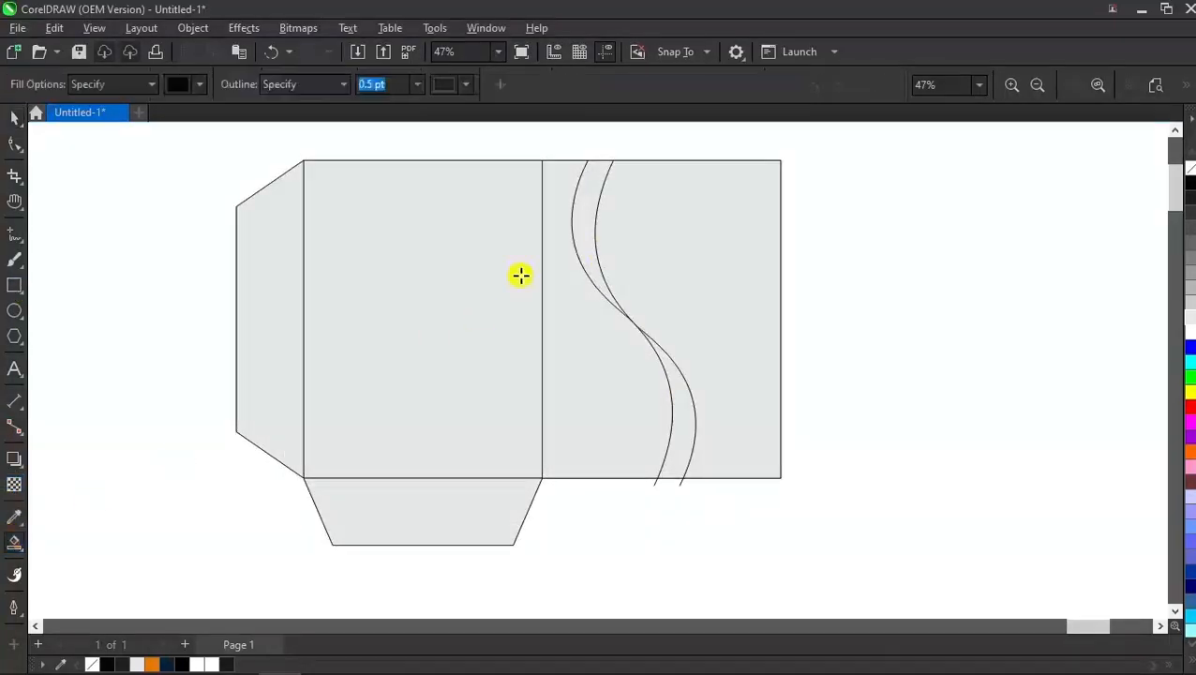
pyautogui.click(587, 242)
pyautogui.click(678, 400)
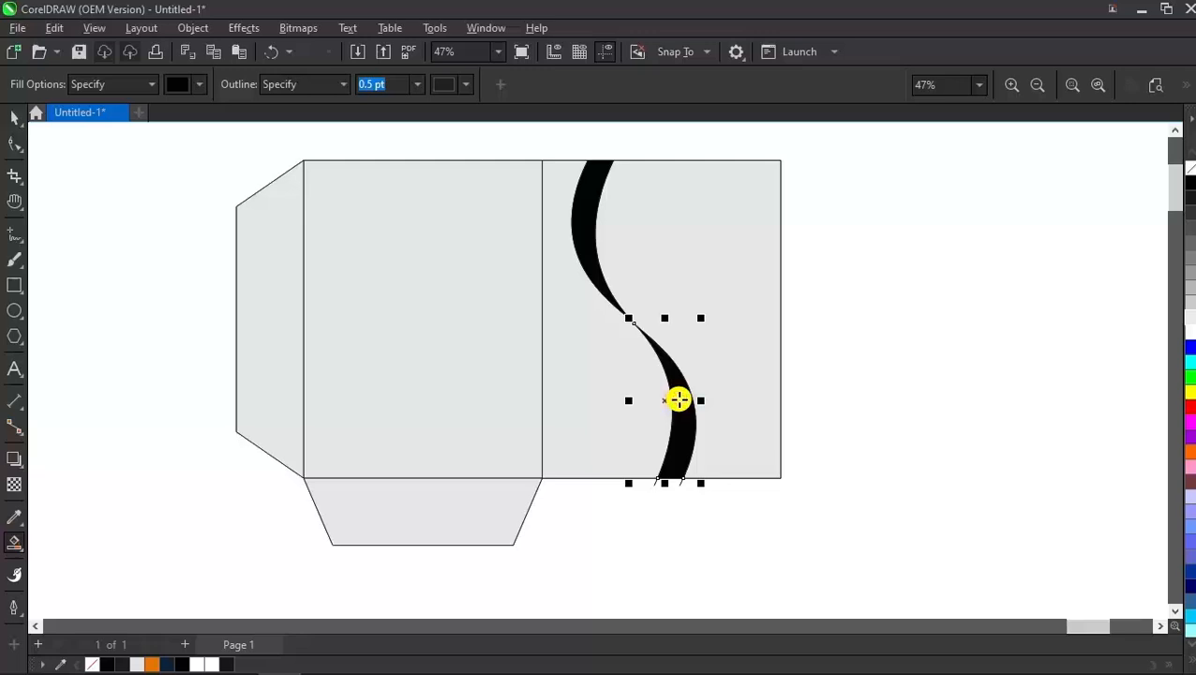
# - Delete the two original lower curves that extend past the right panel's bottom edge
pyautogui.press('space')
pyautogui.click(874, 346)
pyautogui.click(653, 486)
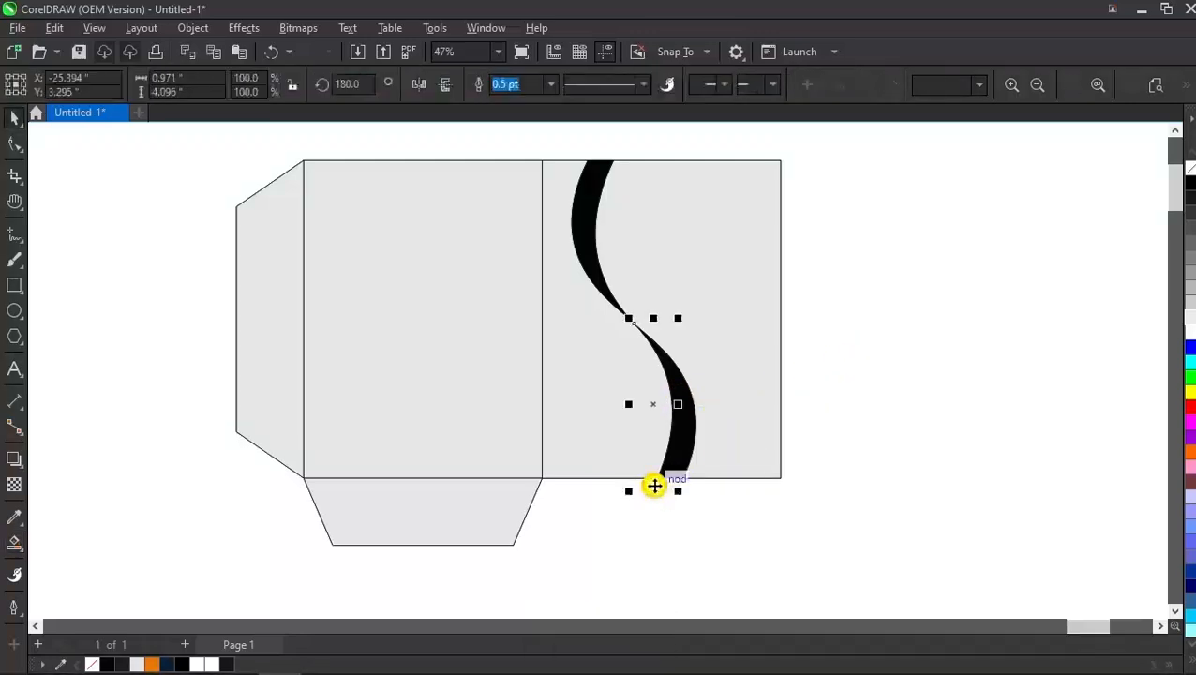
pyautogui.press('Delete')
pyautogui.click(680, 482)
pyautogui.press('Delete')
# - Select the upper and lower black ribbon shapes together and remove their outlines
pyautogui.scroll(-2, 692, 505)
pyautogui.moveTo(853, 204); pyautogui.dragTo(573, 534)
pyautogui.moveTo(886, 240); pyautogui.dragTo(609, 521)
pyautogui.scroll(1, 628, 420)
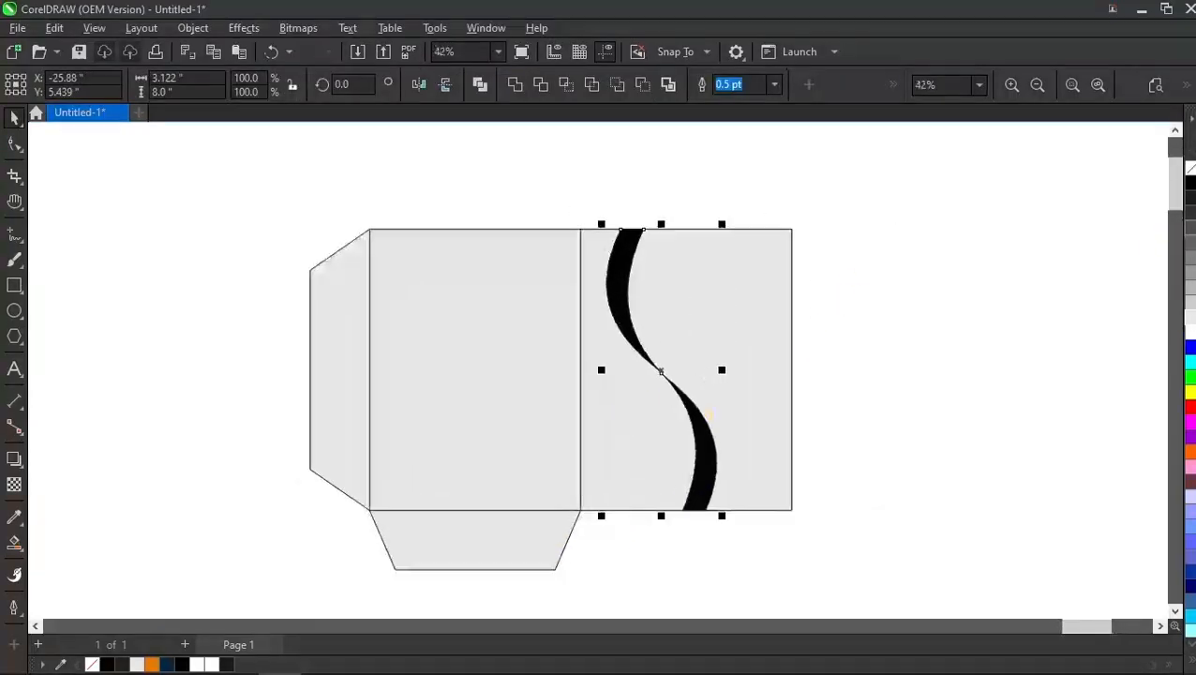
pyautogui.click(795, 330)
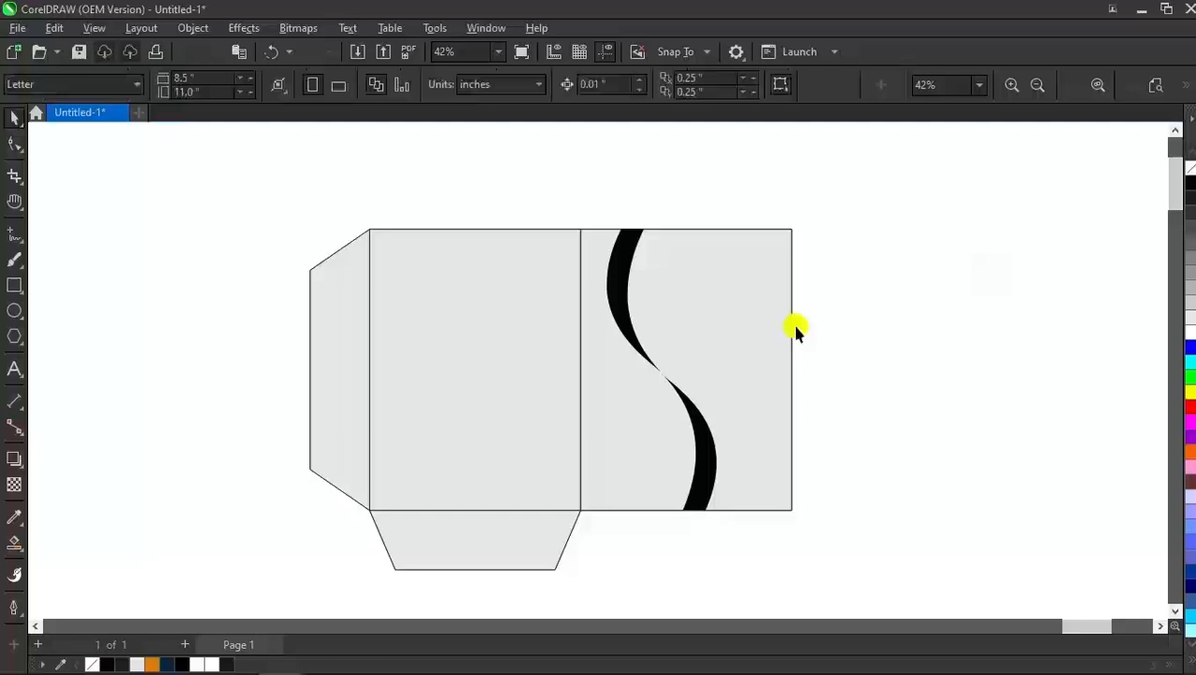
# - Extend the upper tip of the lower black ribbon until it overlaps the tip of the upper ribbon
pyautogui.scroll(1, 679, 382)
pyautogui.click(672, 388)
pyautogui.click(15, 144)
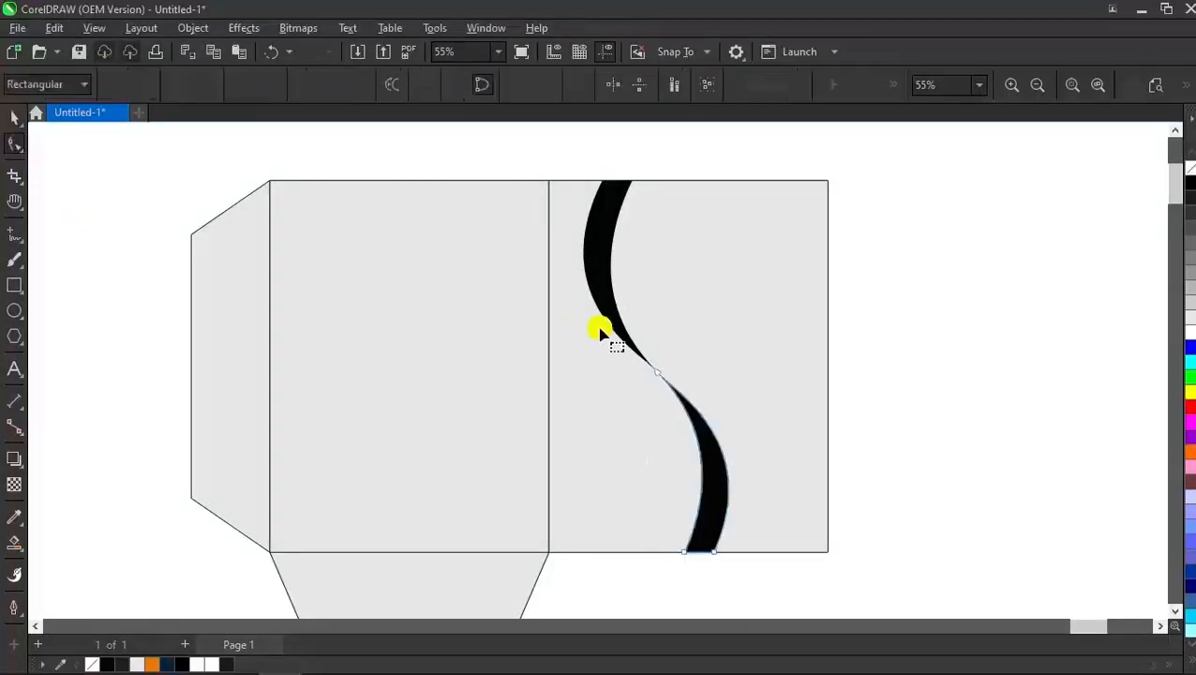
pyautogui.scroll(1, 600, 333)
pyautogui.click(669, 381)
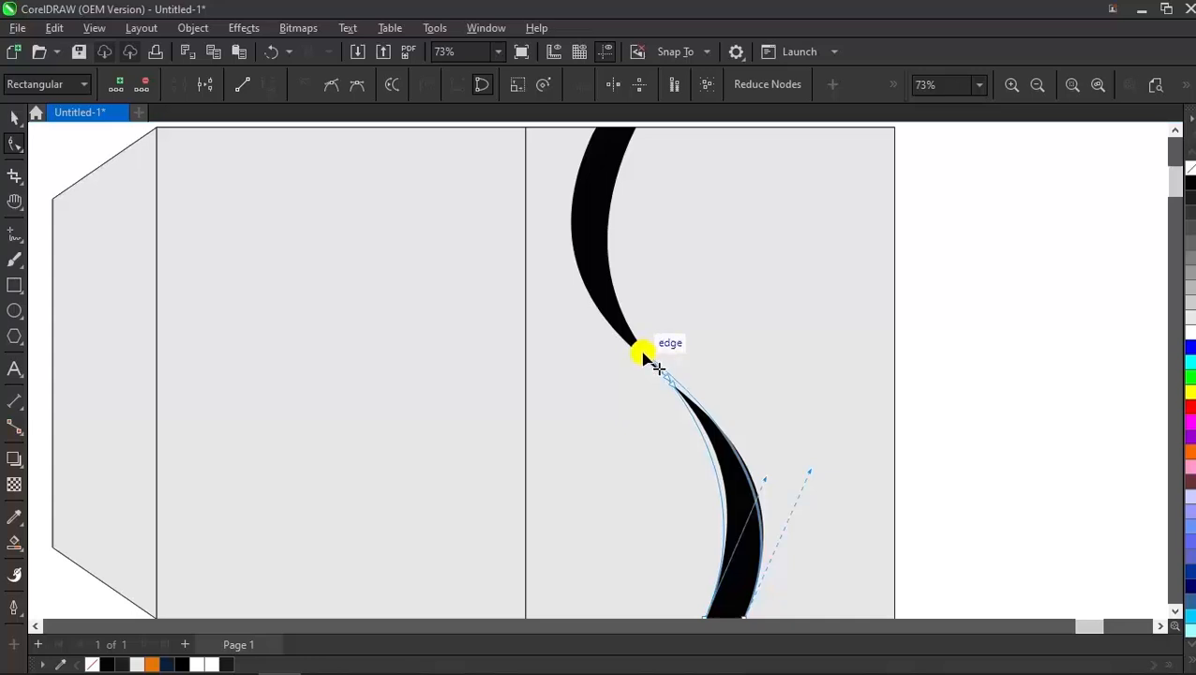
pyautogui.moveTo(643, 355); pyautogui.dragTo(645, 357)
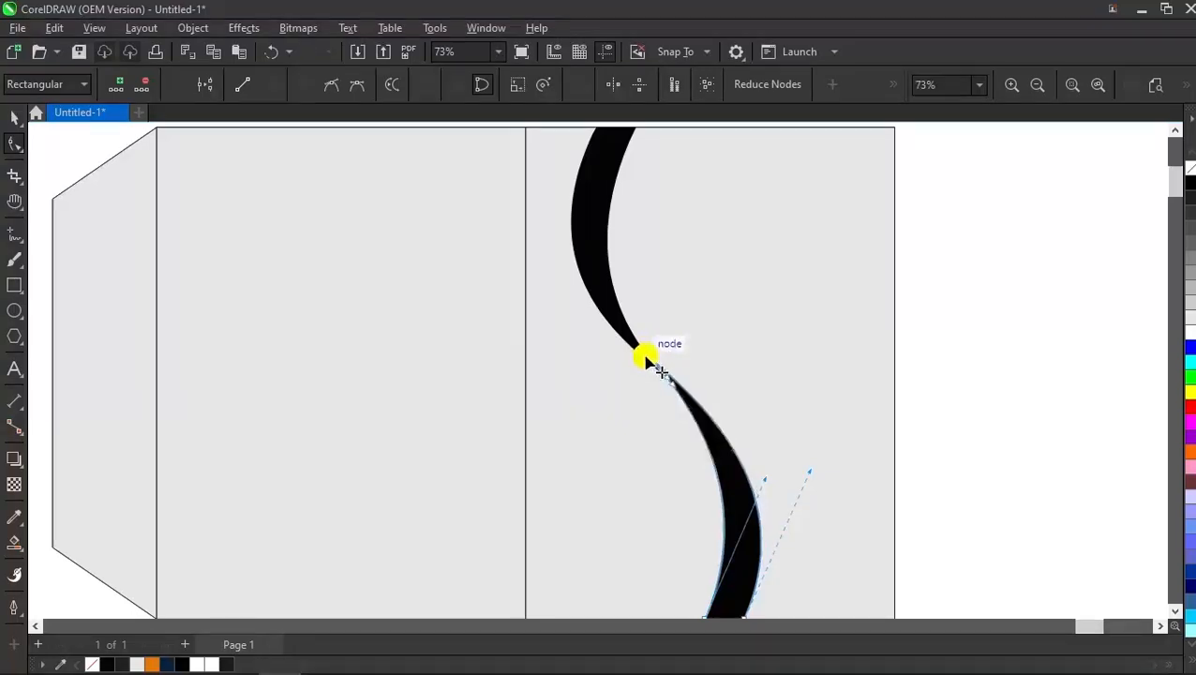
pyautogui.scroll(-2, 722, 398)
pyautogui.click(15, 114)
pyautogui.click(988, 371)
# - Fine-tune the tip node of the lower ribbon so it sits inside the upper ribbon without a sliver between them
pyautogui.scroll(1, 724, 388)
pyautogui.scroll(2, 724, 387)
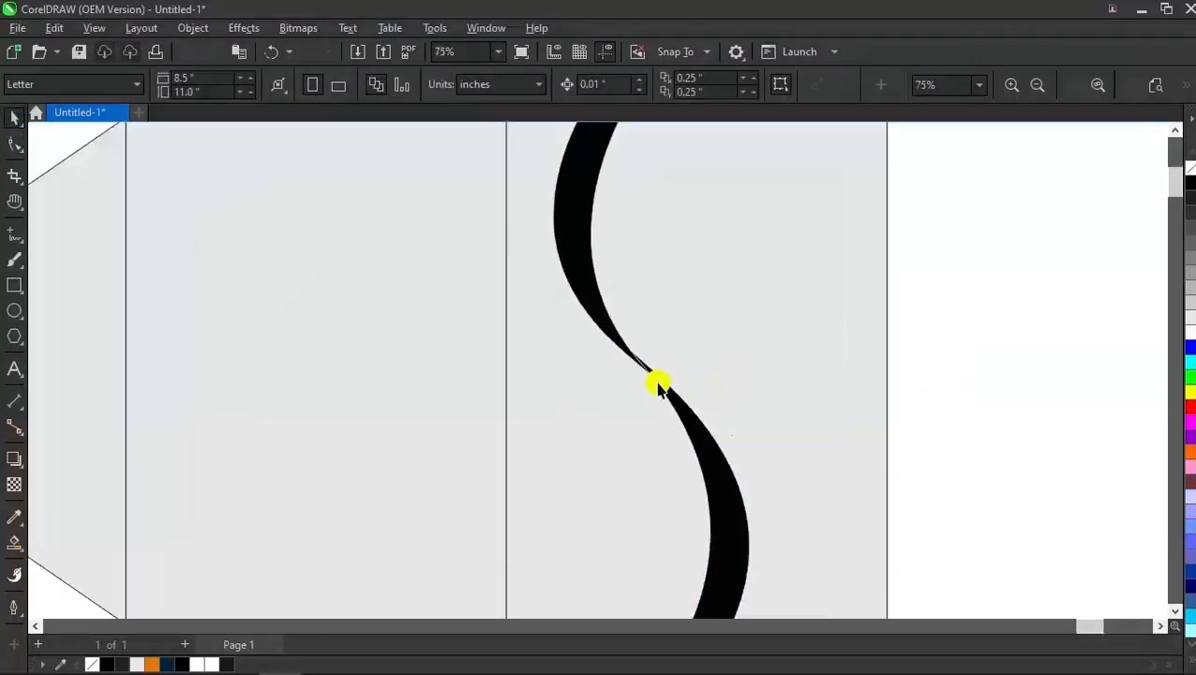
pyautogui.click(667, 392)
pyautogui.scroll(3, 619, 354)
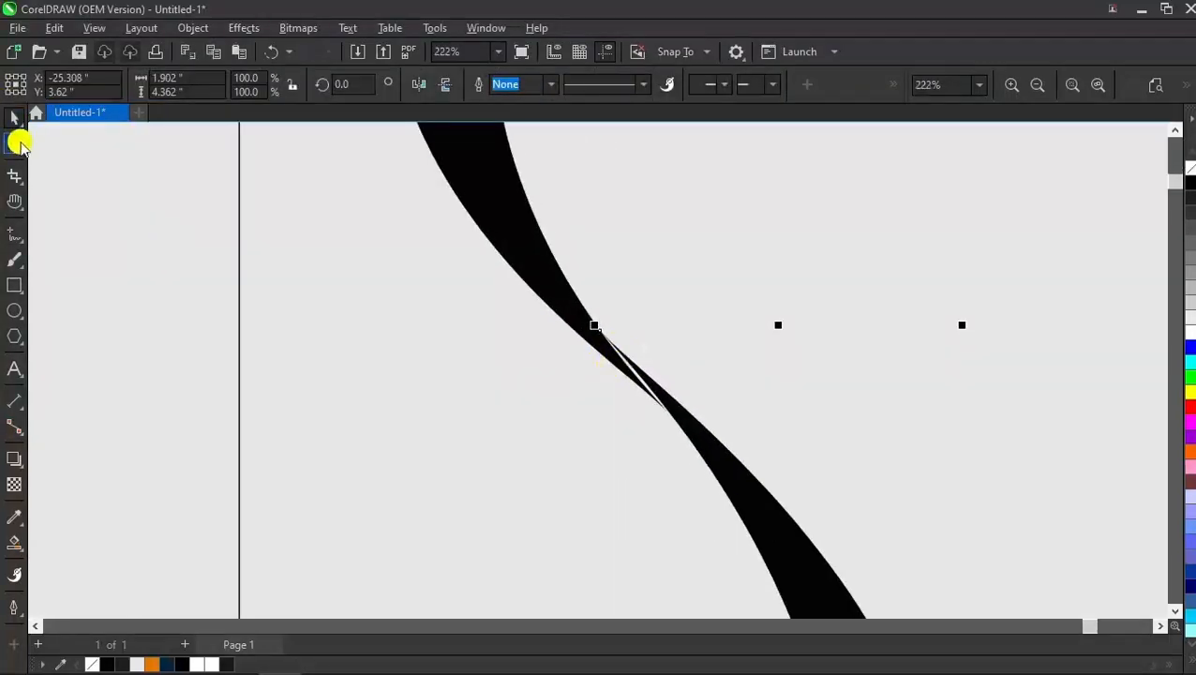
pyautogui.click(15, 143)
pyautogui.click(600, 333)
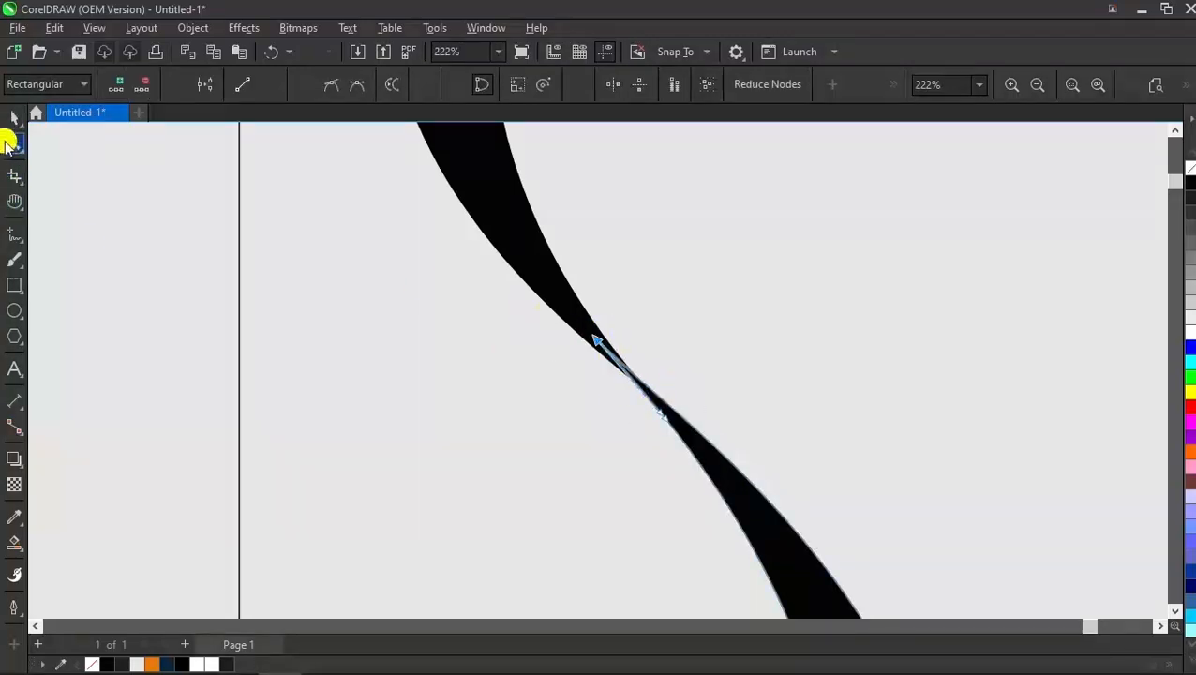
pyautogui.scroll(-5, 693, 349)
pyautogui.press('space')
pyautogui.press('Escape')
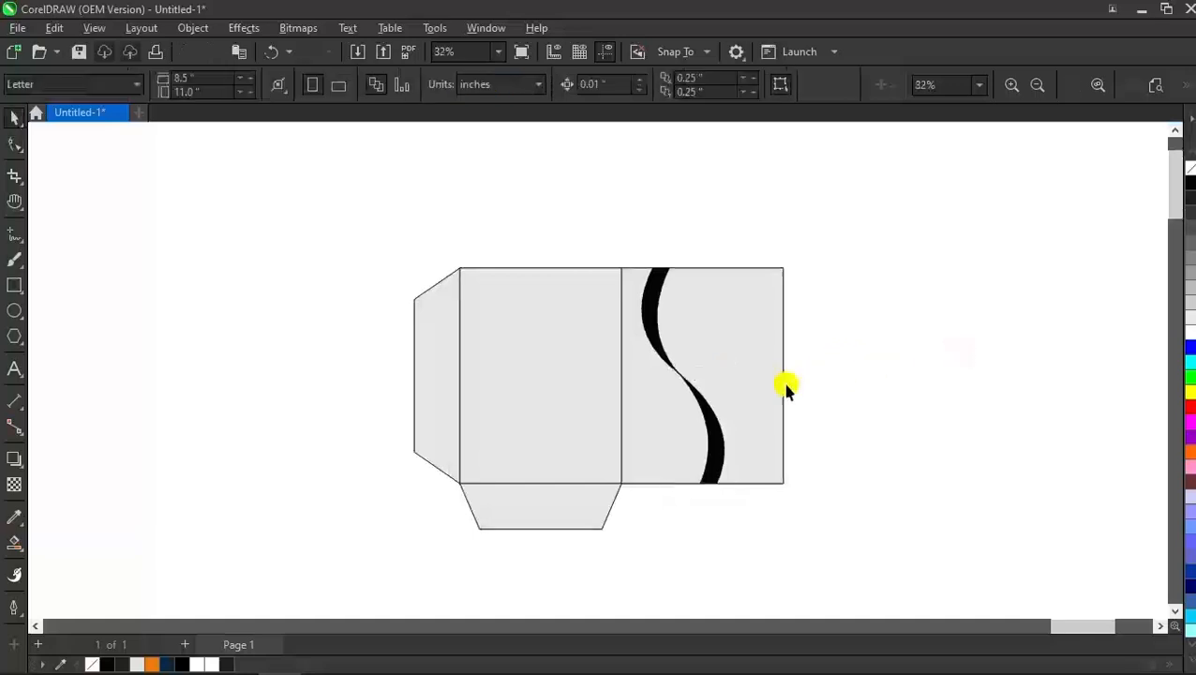
# - Recolor both ribbon shapes orange and combine them into a single object
pyautogui.scroll(1, 785, 387)
pyautogui.click(680, 414)
pyautogui.keyDown('shift'); pyautogui.click(605, 271); pyautogui.keyUp('shift')
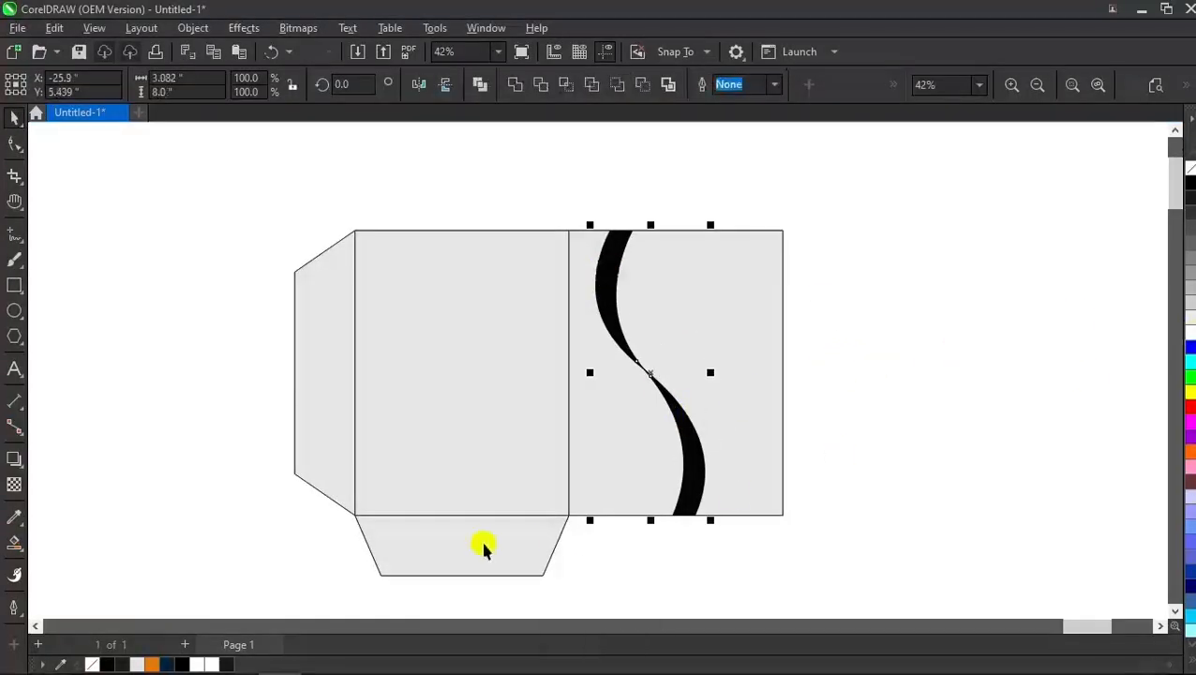
pyautogui.click(151, 664)
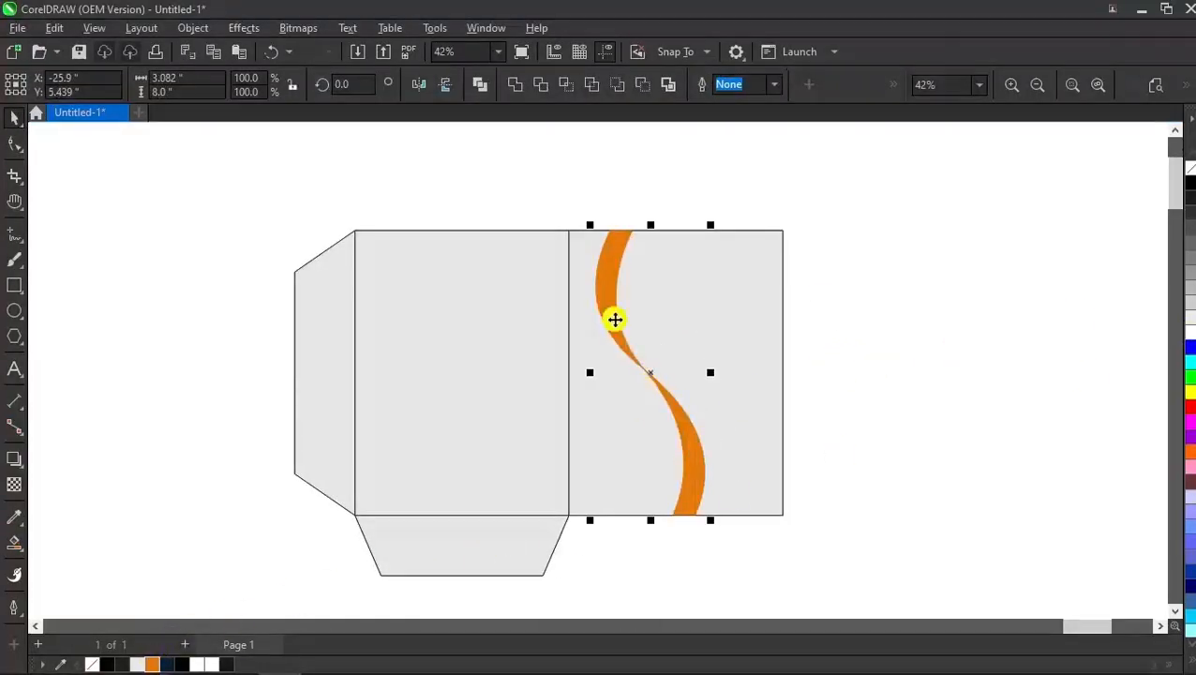
pyautogui.click(476, 88)
pyautogui.click(867, 228)
# - Fill the right panel's area between the orange ribbon and the outer edge with black using Smart Fill
pyautogui.scroll(-1, 717, 369)
pyautogui.scroll(1, 671, 370)
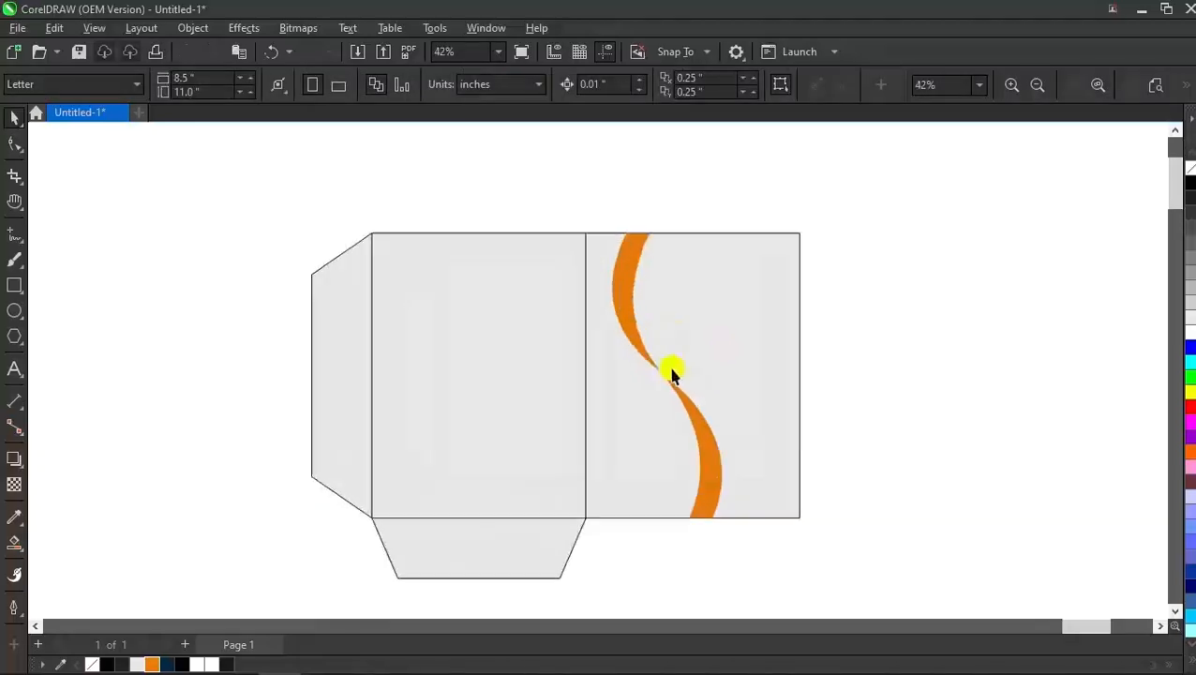
pyautogui.scroll(2, 661, 380)
pyautogui.scroll(-3, 678, 387)
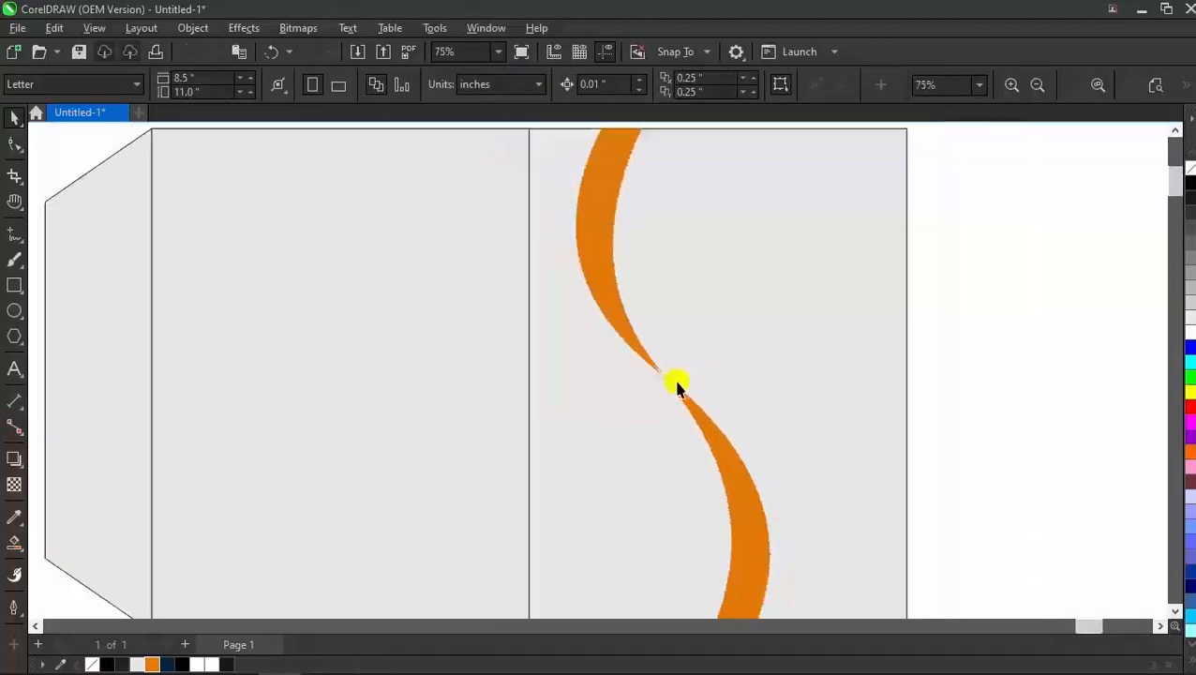
pyautogui.scroll(1, 710, 451)
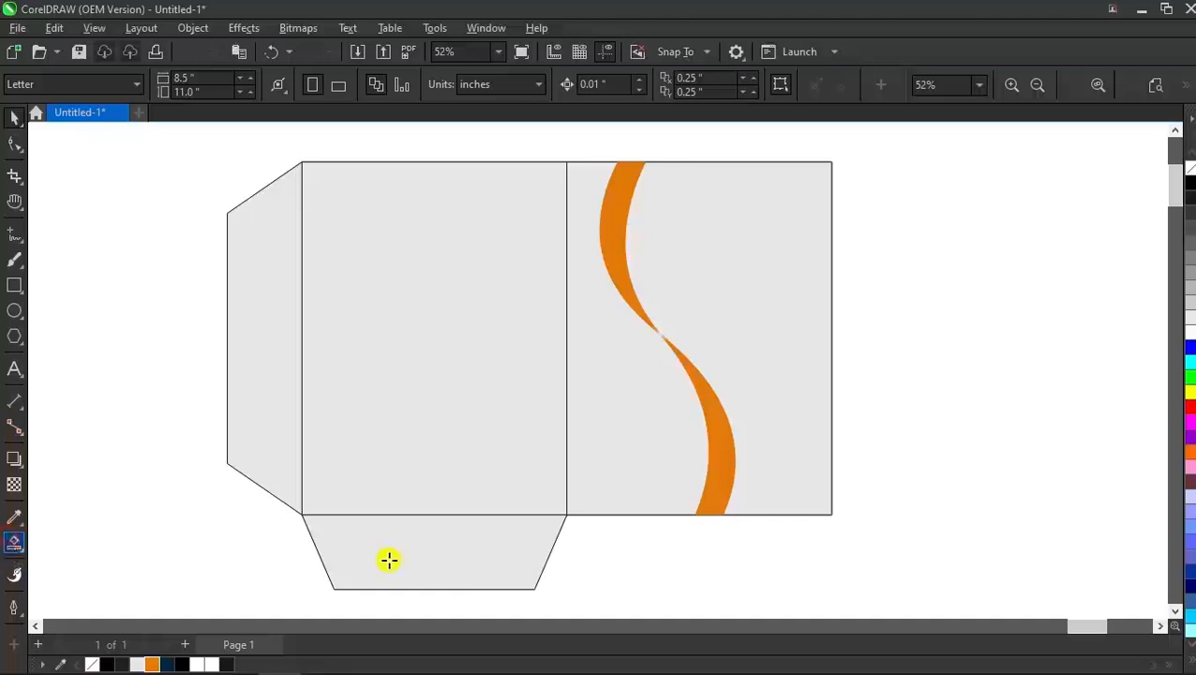
pyautogui.click(766, 342)
pyautogui.scroll(-1, 649, 313)
pyautogui.scroll(2, 675, 274)
pyautogui.scroll(-1, 675, 274)
pyautogui.press('space')
# - Recolor the black area beside the orange ribbon dark navy
pyautogui.click(721, 267)
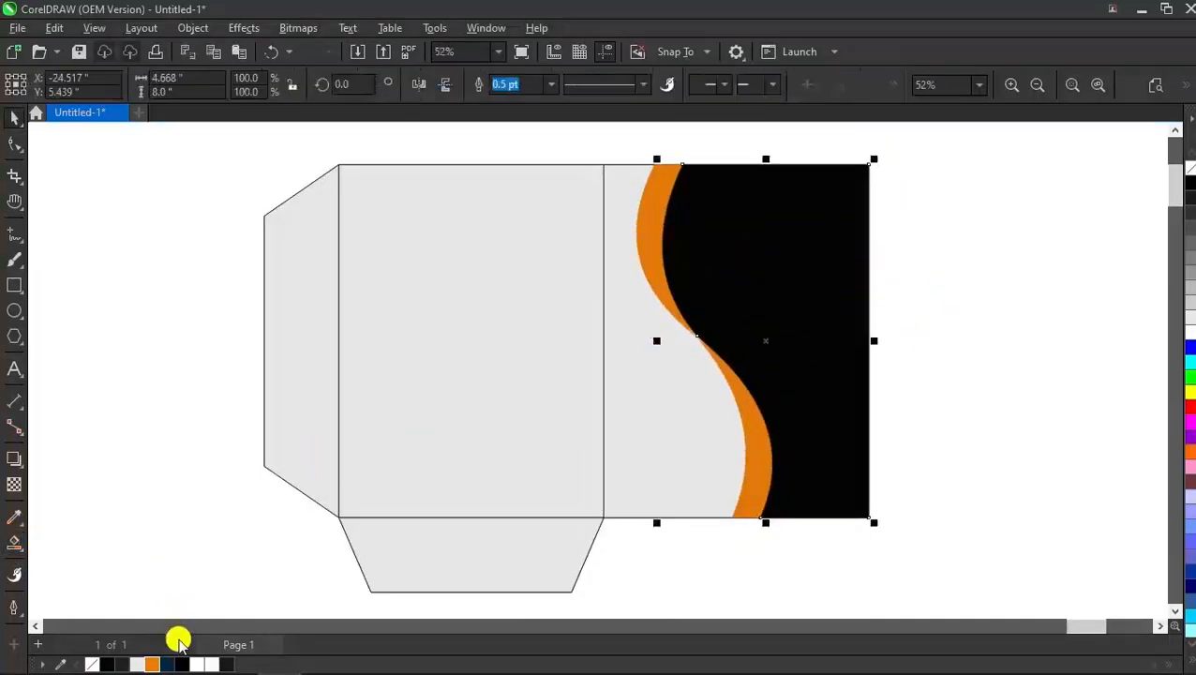
pyautogui.click(167, 664)
pyautogui.click(133, 513)
pyautogui.scroll(-1, 622, 355)
pyautogui.scroll(-1, 920, 366)
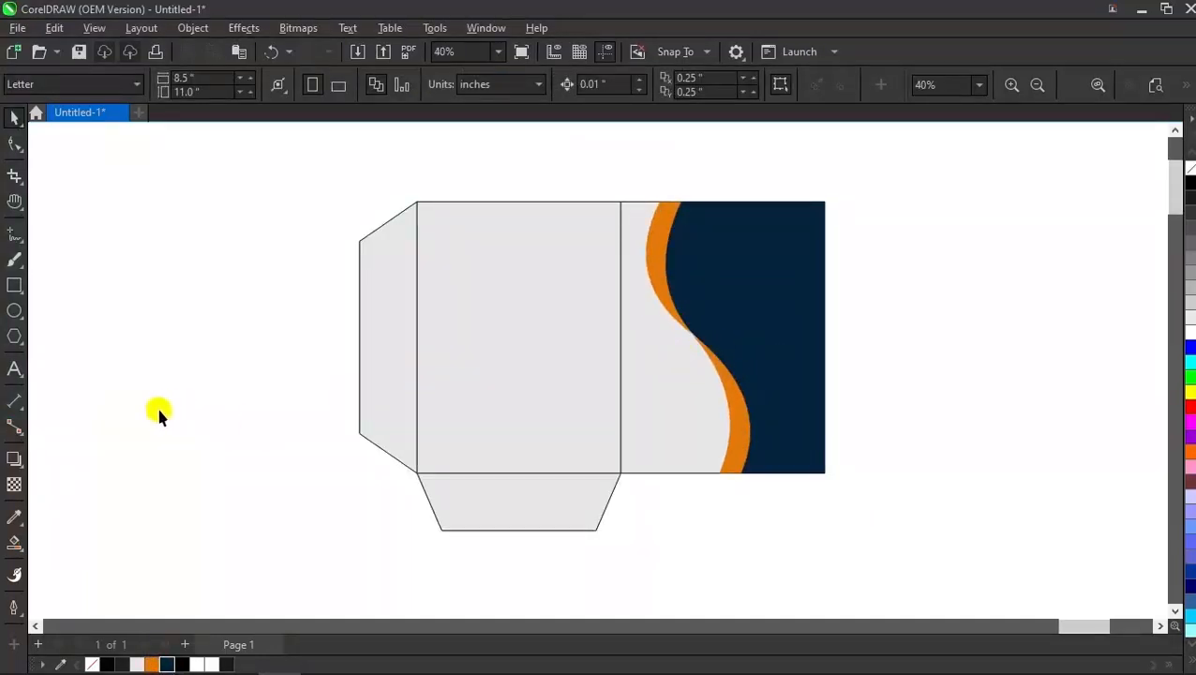
# - Draw a diagonal line from near the side flap's upper outer corner to the bottom of the fold, about 7.69 by 6.55 inches
pyautogui.click(13, 236)
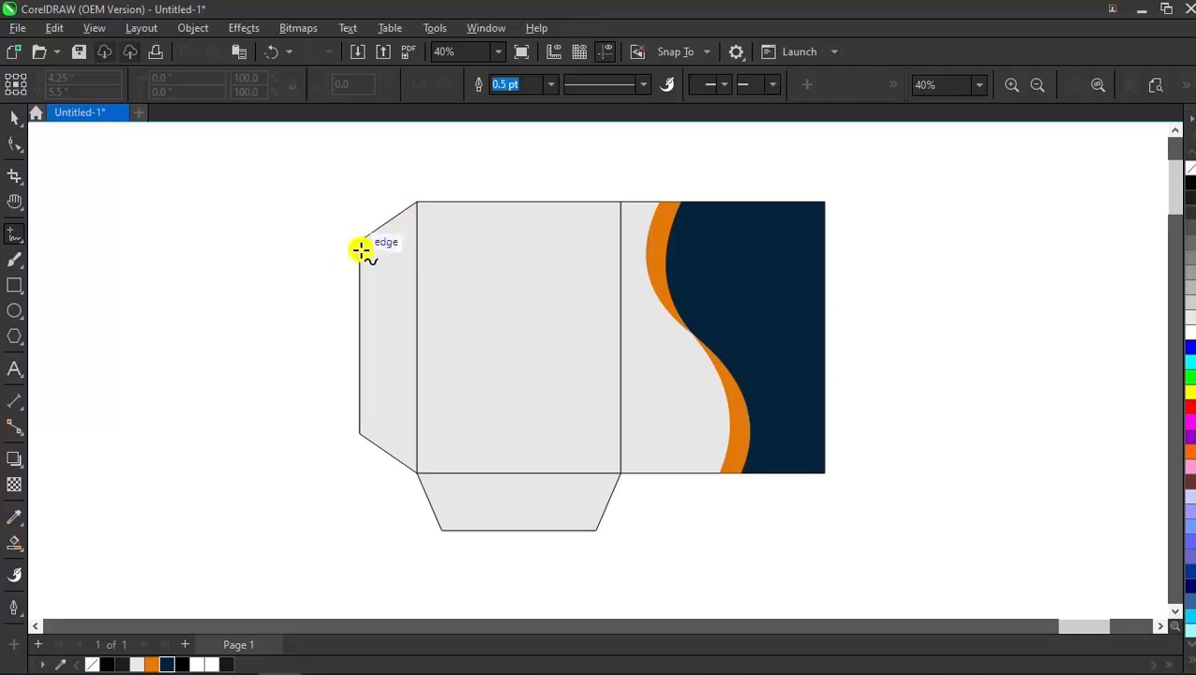
pyautogui.scroll(-1, 600, 370)
pyautogui.scroll(1, 673, 360)
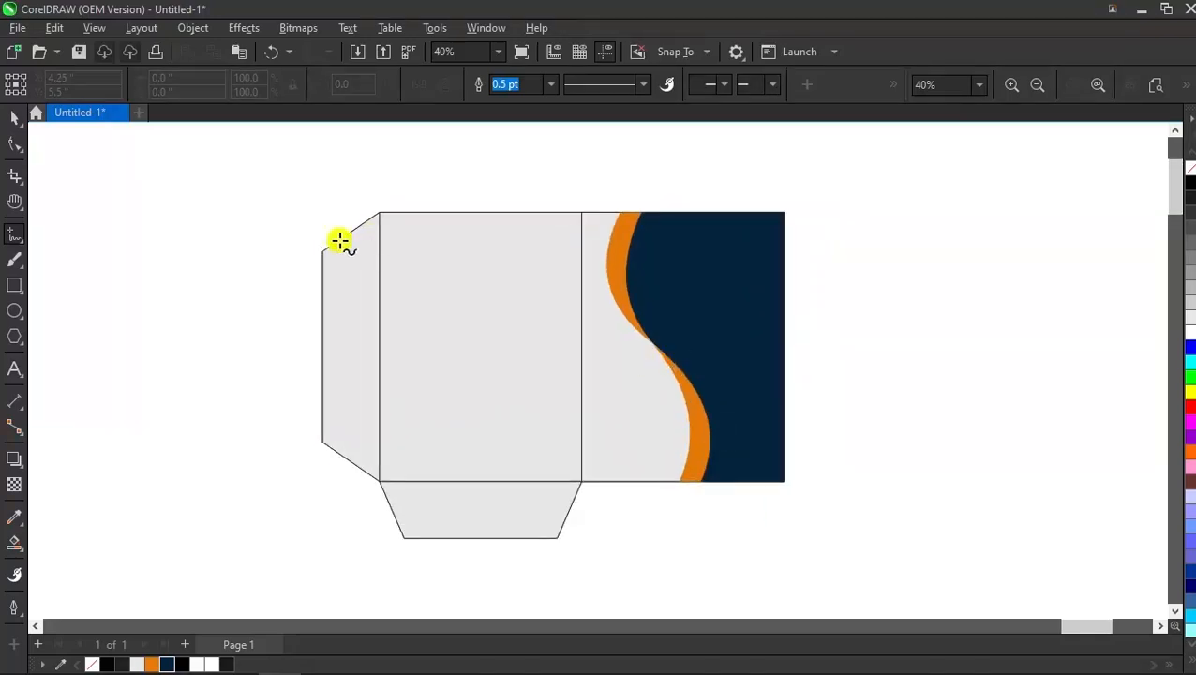
pyautogui.moveTo(321, 262)
pyautogui.mouseDown()
pyautogui.moveTo(542, 464)
pyautogui.moveTo(582, 481)
pyautogui.mouseUp()
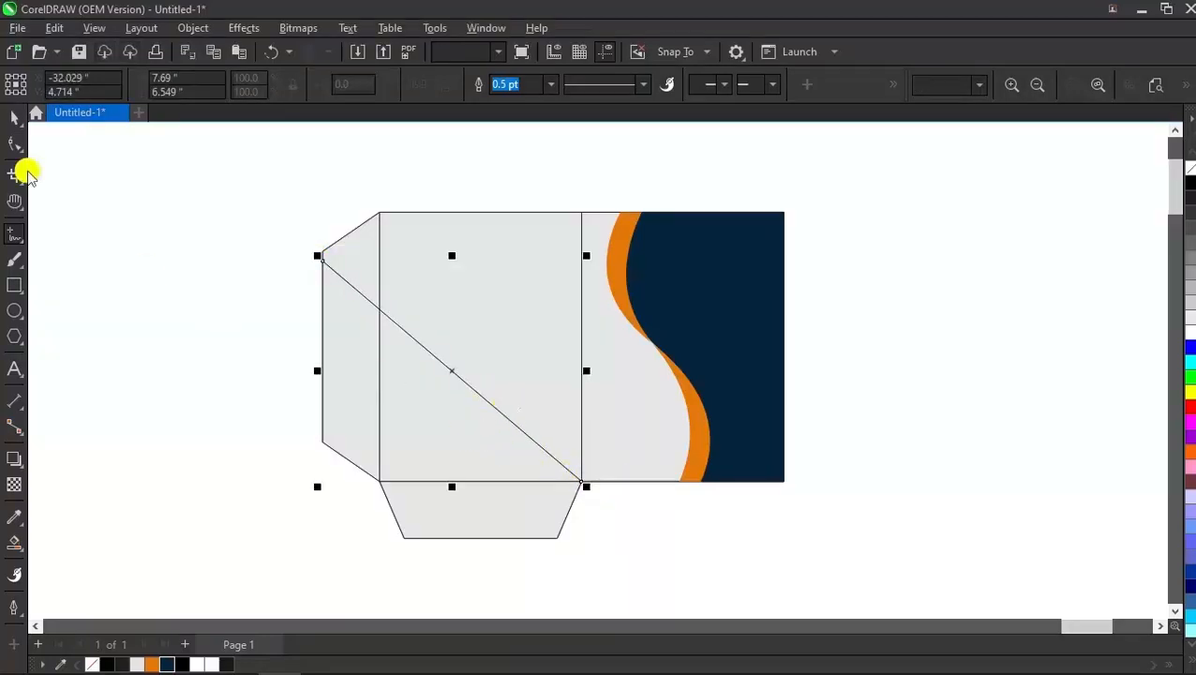
# - Convert the diagonal line to a curve and shape it into an S, sagging across the side flap and arching toward the fold
pyautogui.click(13, 145)
pyautogui.moveTo(568, 435); pyautogui.dragTo(676, 522)
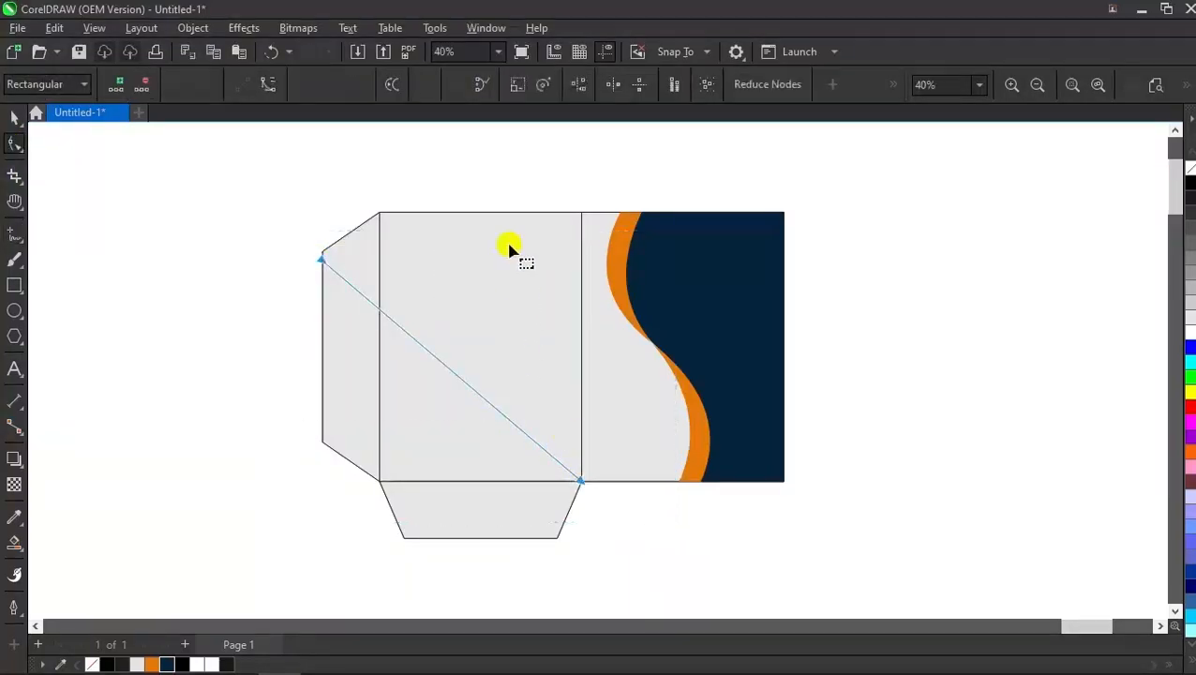
pyautogui.click(258, 302)
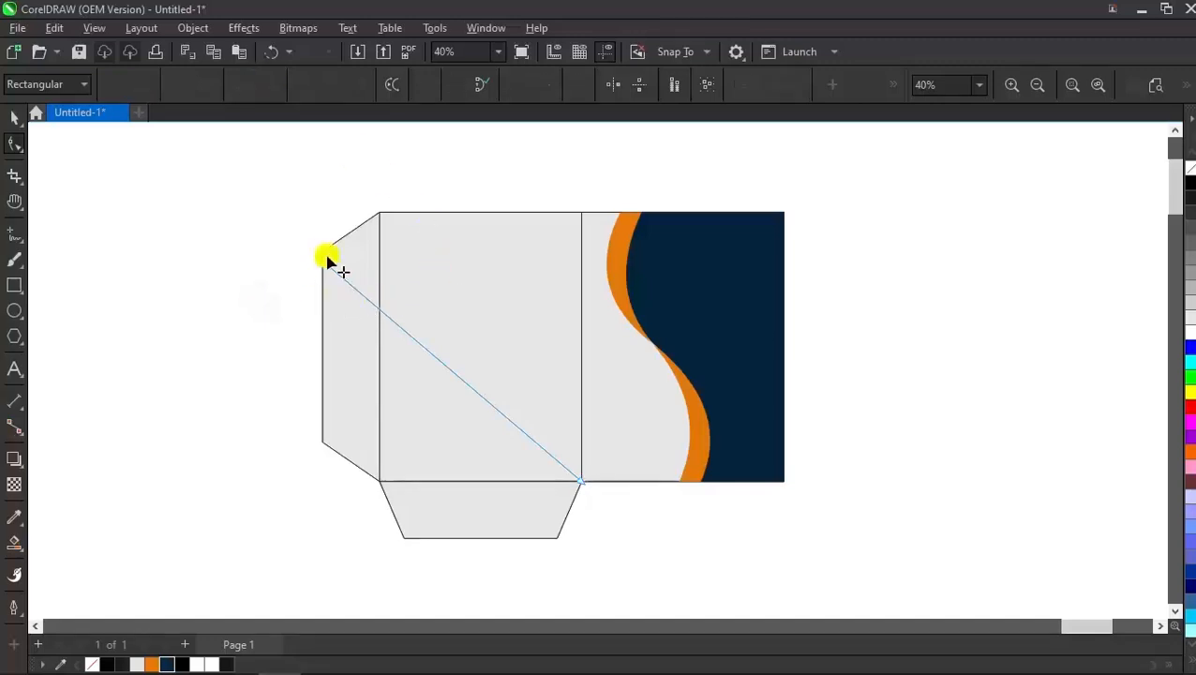
pyautogui.moveTo(413, 339); pyautogui.dragTo(507, 304)
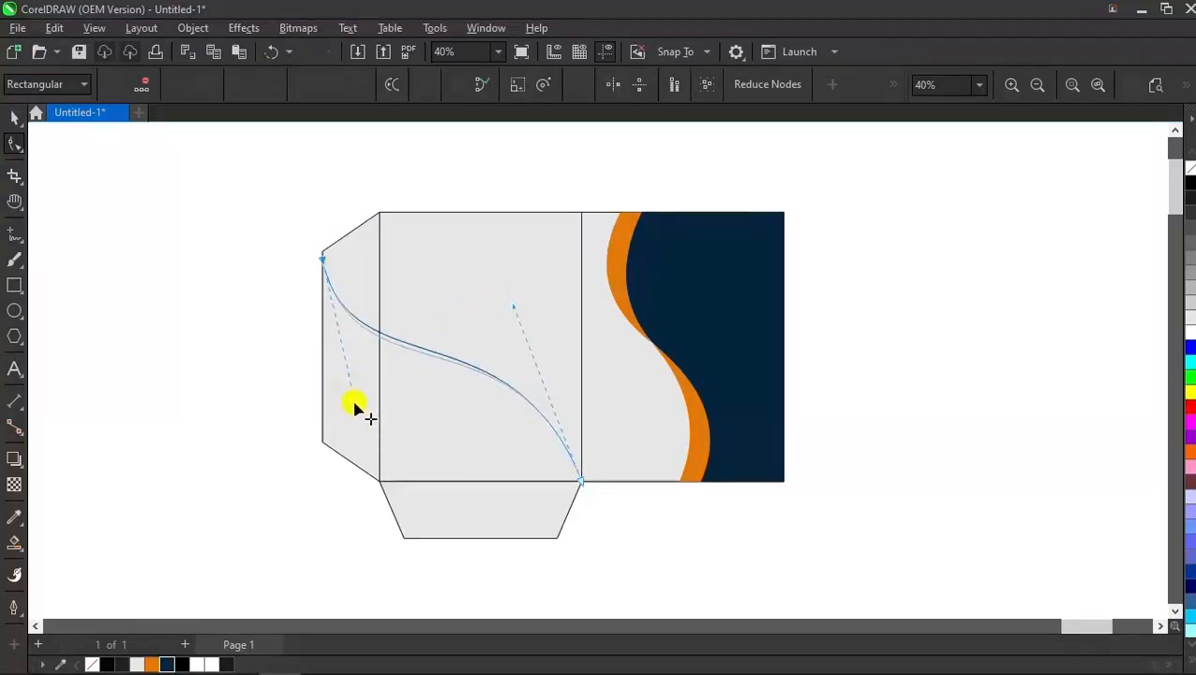
pyautogui.press('space')
pyautogui.click(616, 499)
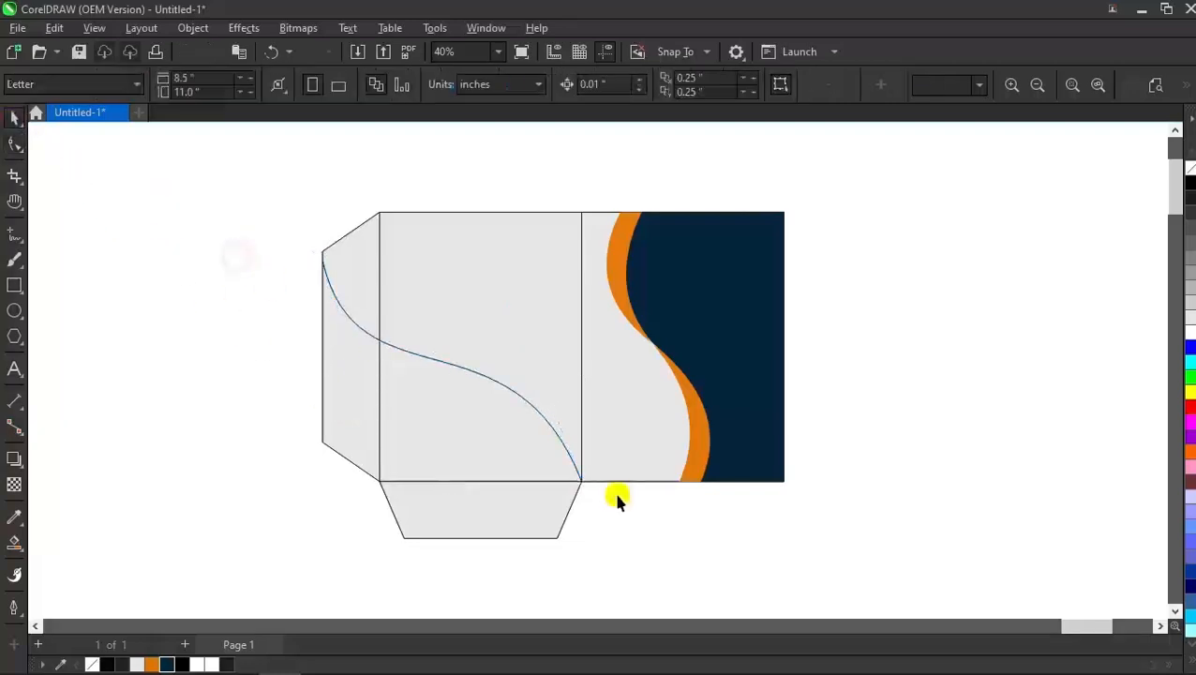
# - Duplicate the S-curve slightly above the original, snap the copy's lower end to the fold's bottom corner, and adjust its curvature there
pyautogui.click(577, 480)
pyautogui.moveTo(583, 482); pyautogui.dragTo(579, 461)
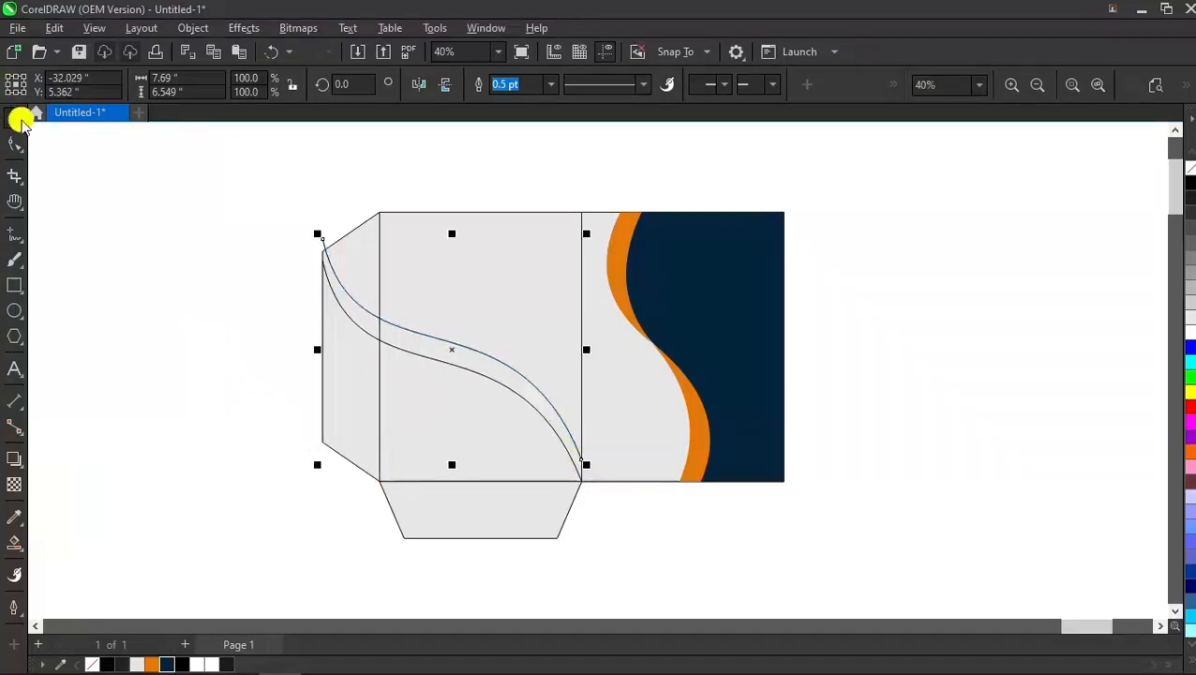
pyautogui.click(14, 144)
pyautogui.click(581, 463)
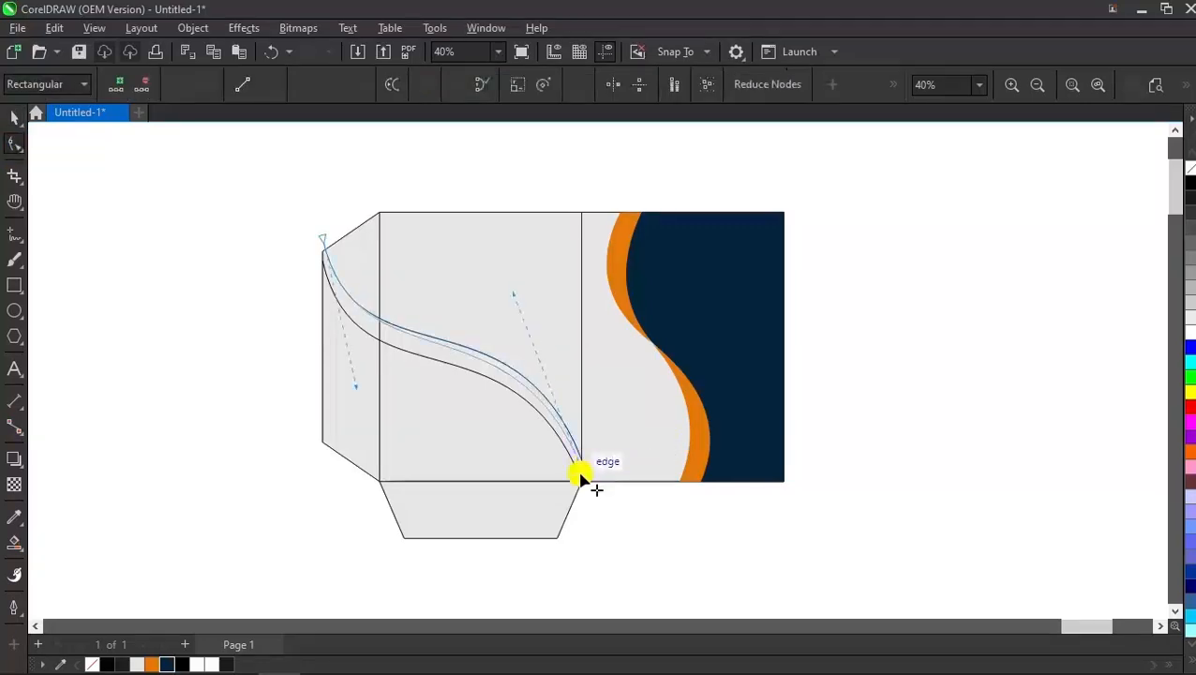
pyautogui.moveTo(580, 479); pyautogui.dragTo(581, 481)
pyautogui.moveTo(517, 309); pyautogui.dragTo(553, 302)
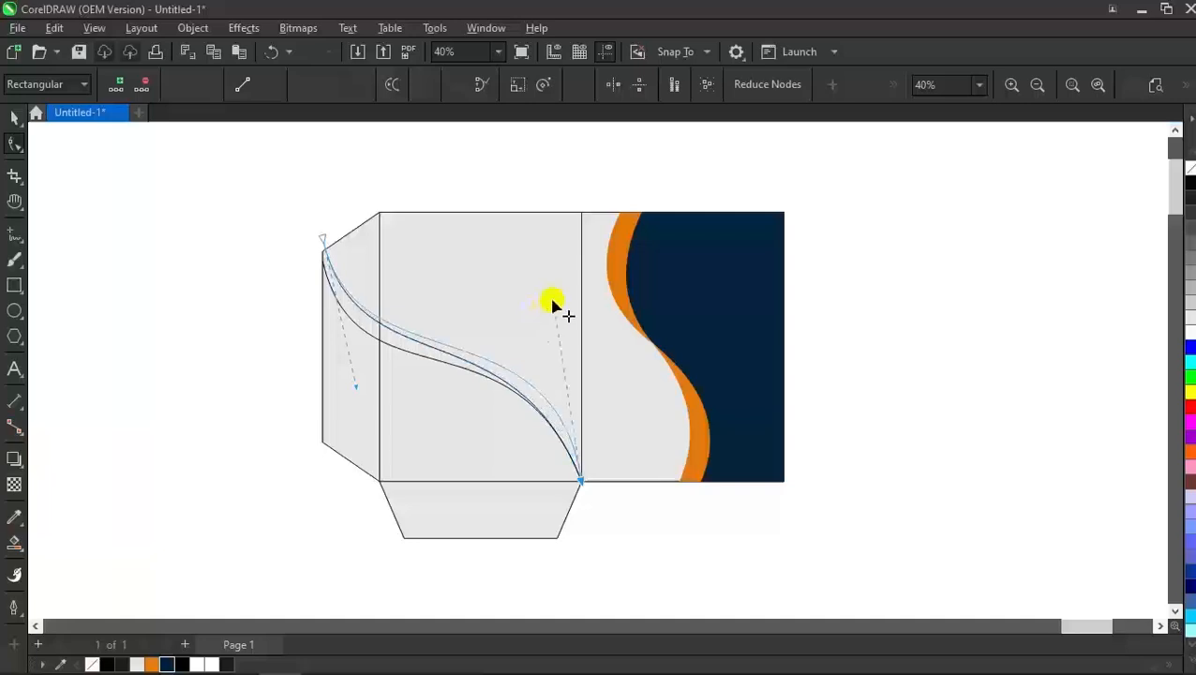
# - Snap the copied curve's upper end to the side flap's upper outer corner and reshape it to arch above the original curve
pyautogui.scroll(4, 296, 232)
pyautogui.moveTo(367, 255)
pyautogui.mouseDown()
pyautogui.moveTo(366, 290)
pyautogui.moveTo(369, 274)
pyautogui.mouseUp()
pyautogui.scroll(-5, 440, 286)
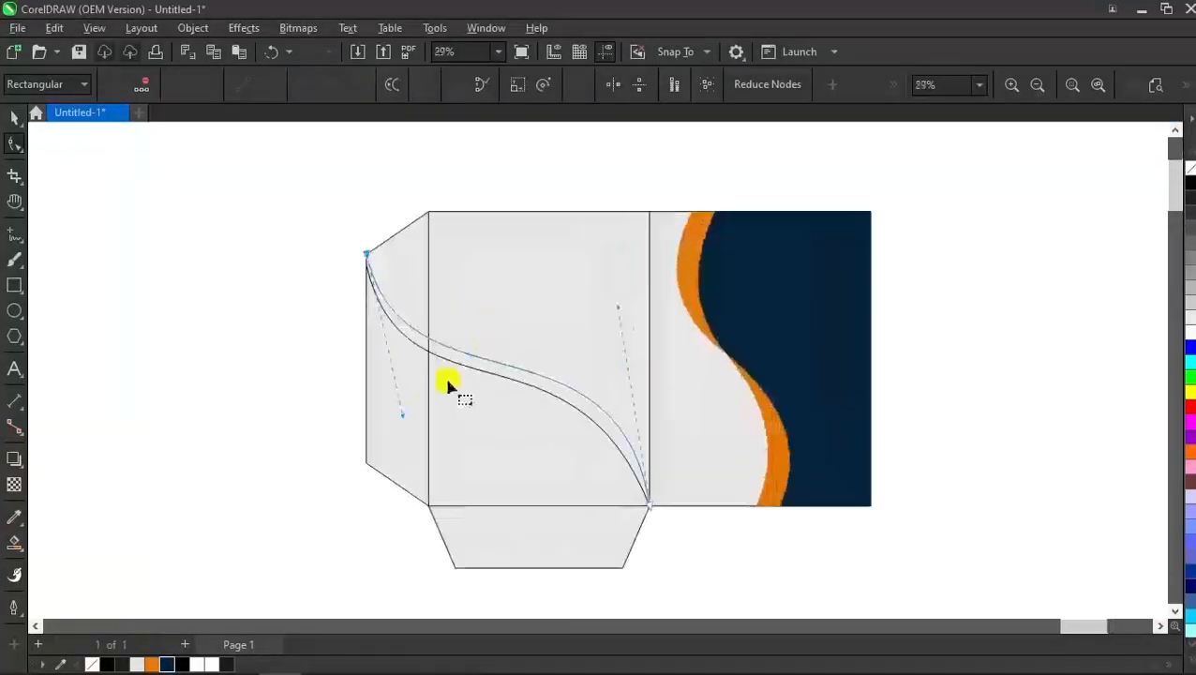
pyautogui.moveTo(403, 413); pyautogui.dragTo(396, 391)
pyautogui.moveTo(617, 306)
pyautogui.mouseDown()
pyautogui.moveTo(620, 321)
pyautogui.moveTo(621, 298)
pyautogui.mouseUp()
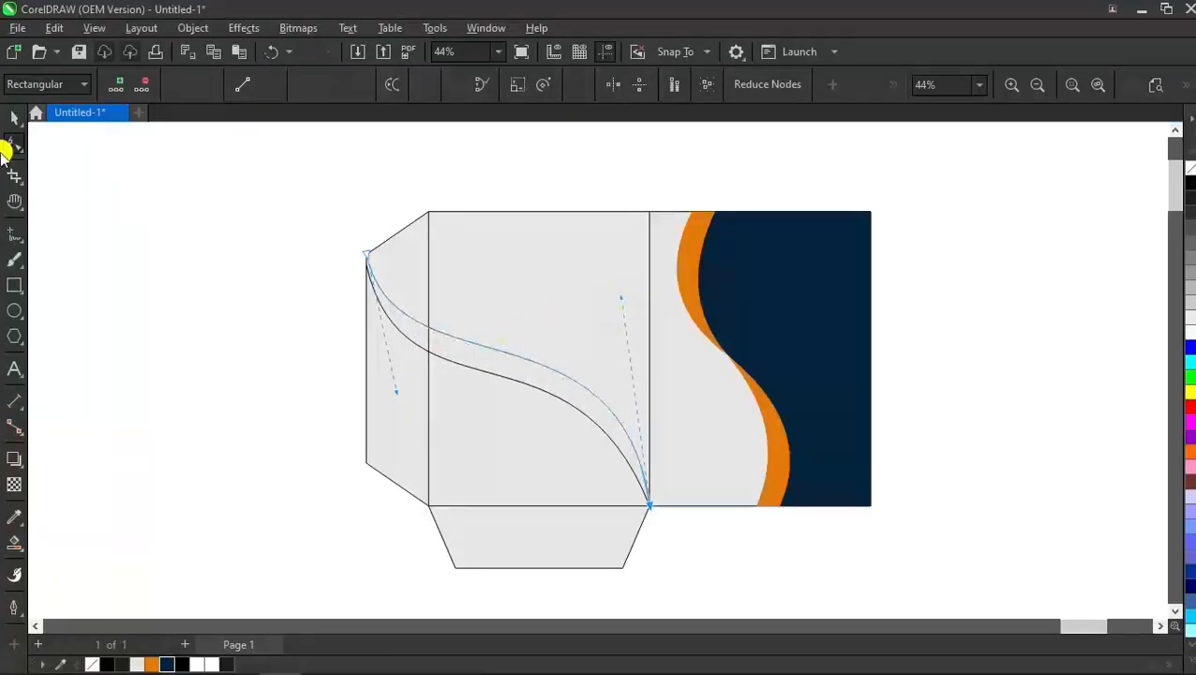
pyautogui.click(6, 120)
pyautogui.scroll(-1, 521, 421)
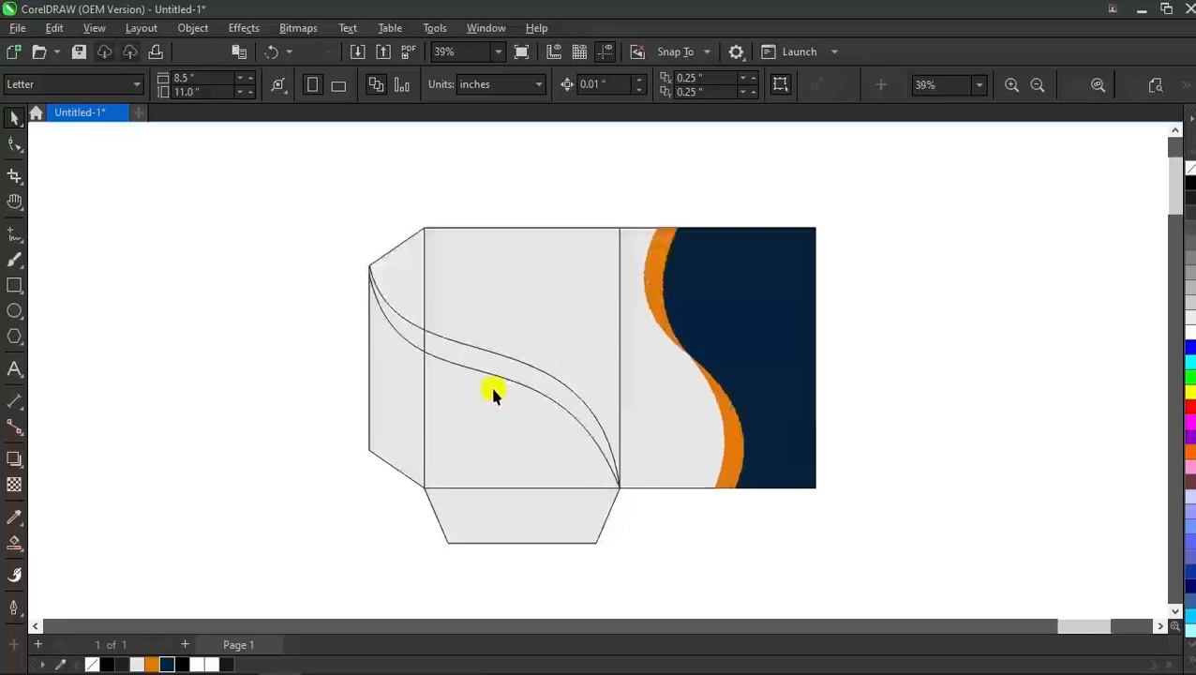
# - Fill the back panel and side flap areas below the upper curve, including the ribbon, and the bottom flap with black using Smart Fill
pyautogui.moveTo(312, 211); pyautogui.dragTo(592, 492)
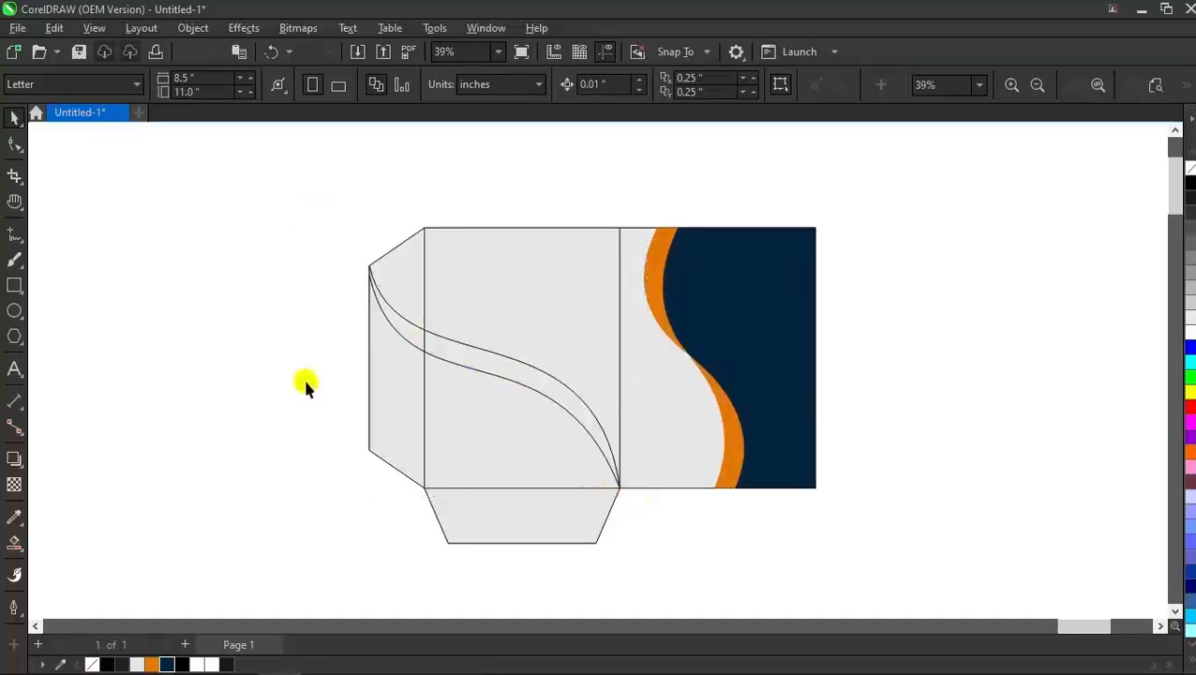
pyautogui.click(470, 409)
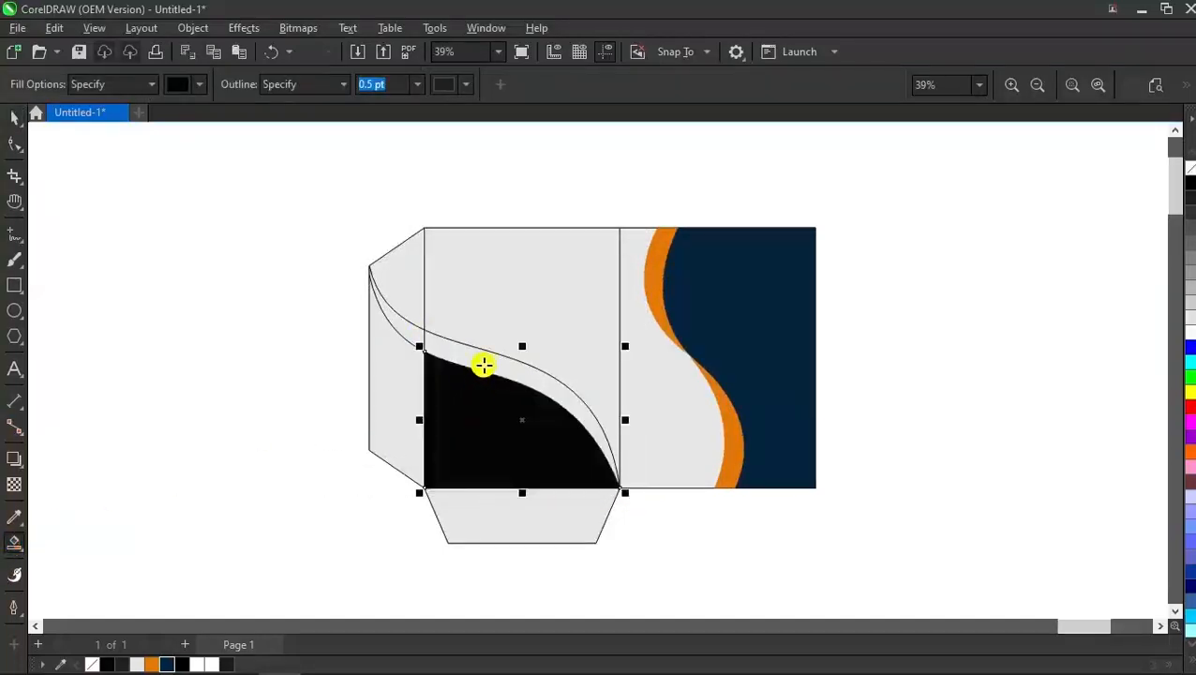
pyautogui.click(483, 363)
pyautogui.click(422, 341)
pyautogui.click(415, 394)
pyautogui.click(546, 536)
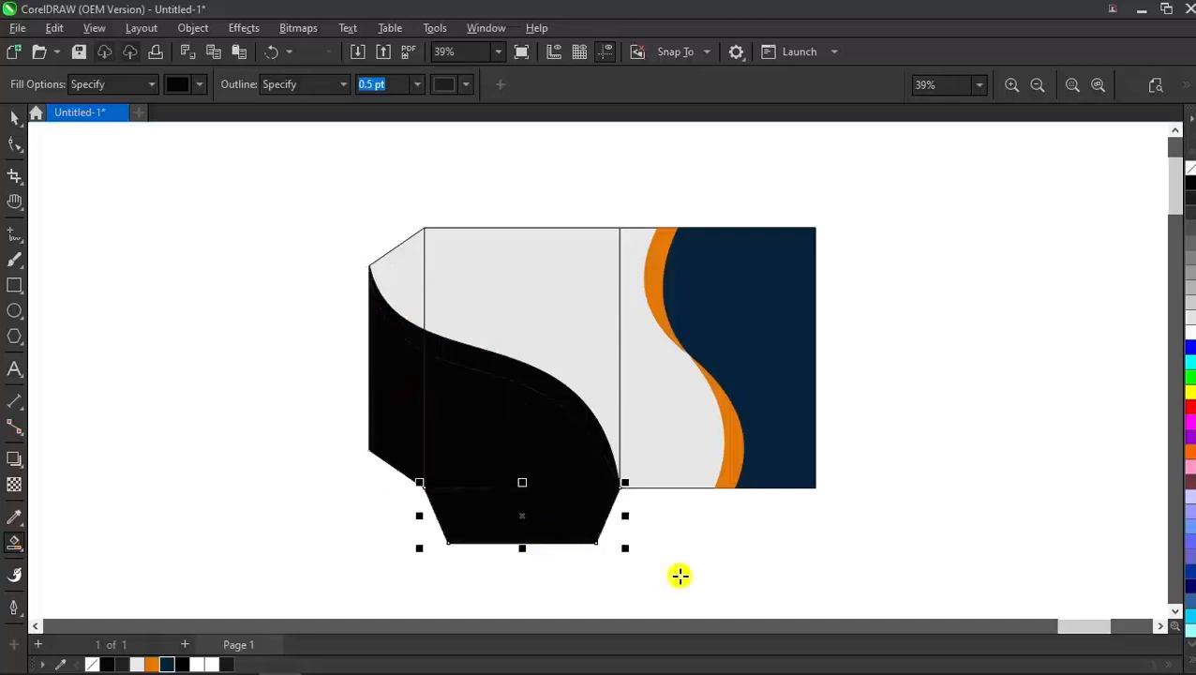
pyautogui.press('space')
pyautogui.click(489, 368)
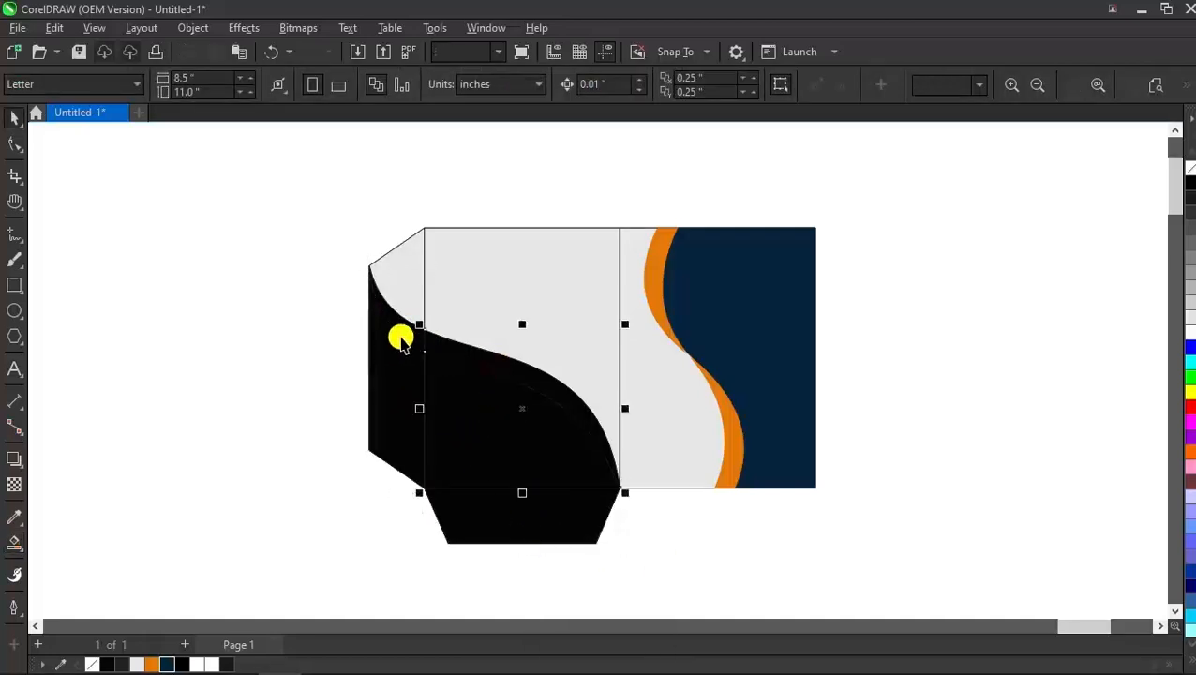
pyautogui.keyDown('shift'); pyautogui.click(400, 331); pyautogui.keyUp('shift')
pyautogui.click(526, 87)
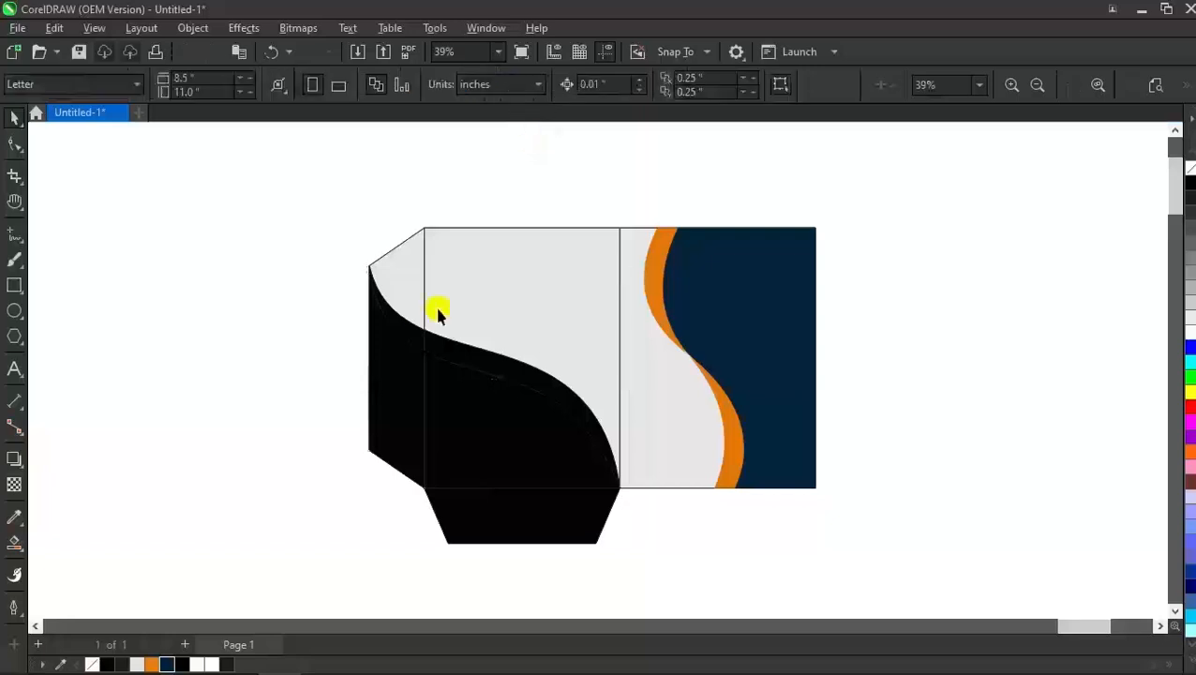
pyautogui.moveTo(358, 285); pyautogui.dragTo(355, 284)
pyautogui.hotkey('ctrl', 'z')
pyautogui.hotkey('ctrl', 'z')
# - Weld the black ribbon pieces on the side flap and back panel into one shape
pyautogui.click(306, 362)
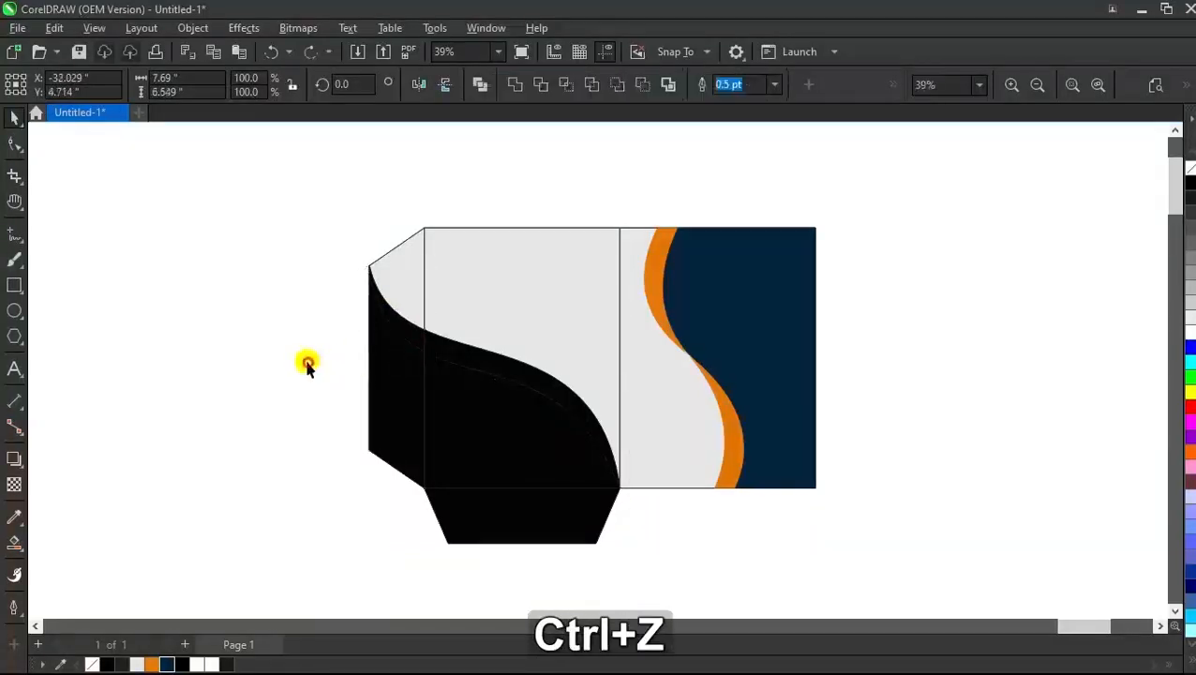
pyautogui.click(413, 337)
pyautogui.keyDown('shift'); pyautogui.click(482, 355); pyautogui.keyUp('shift')
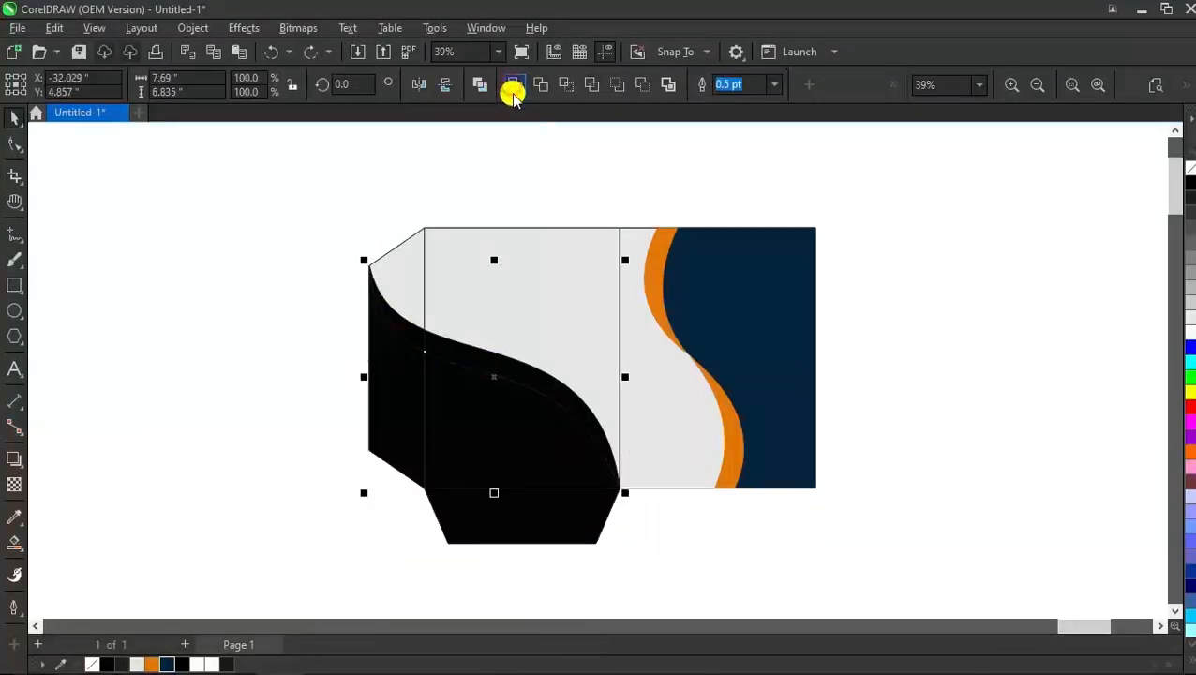
pyautogui.click(510, 87)
# - Recolor the black areas below the ribbon on the back panel, side flap and bottom flap dark navy
pyautogui.click(486, 467)
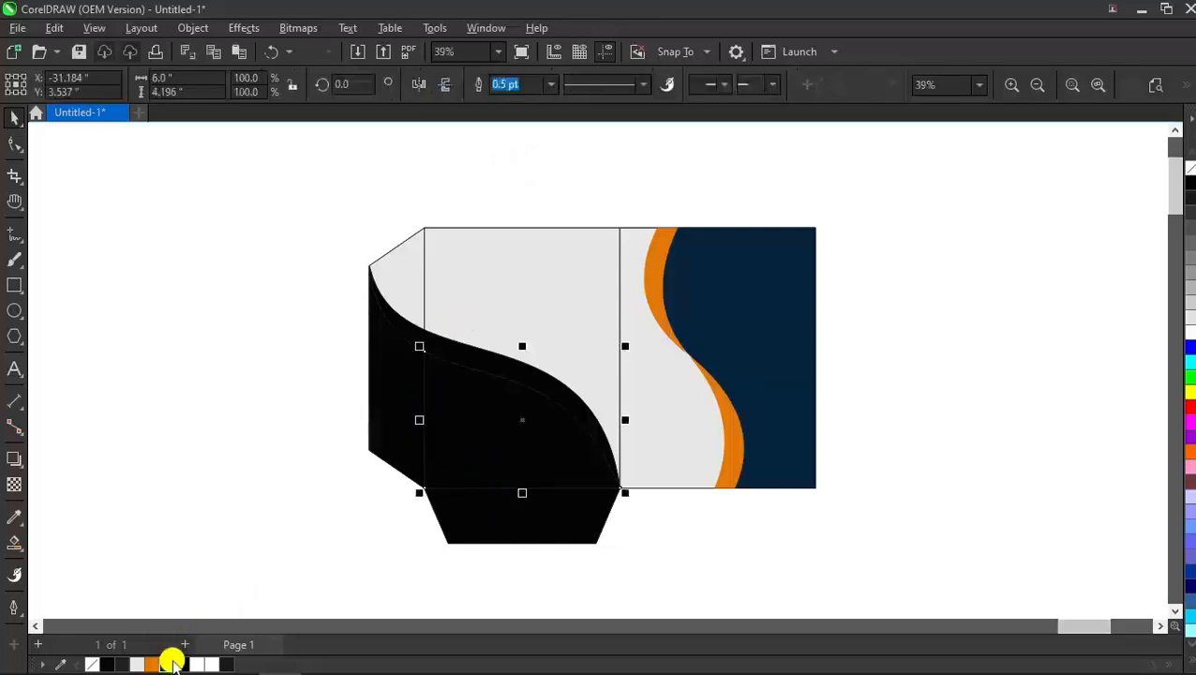
pyautogui.click(169, 664)
pyautogui.click(391, 403)
pyautogui.click(166, 663)
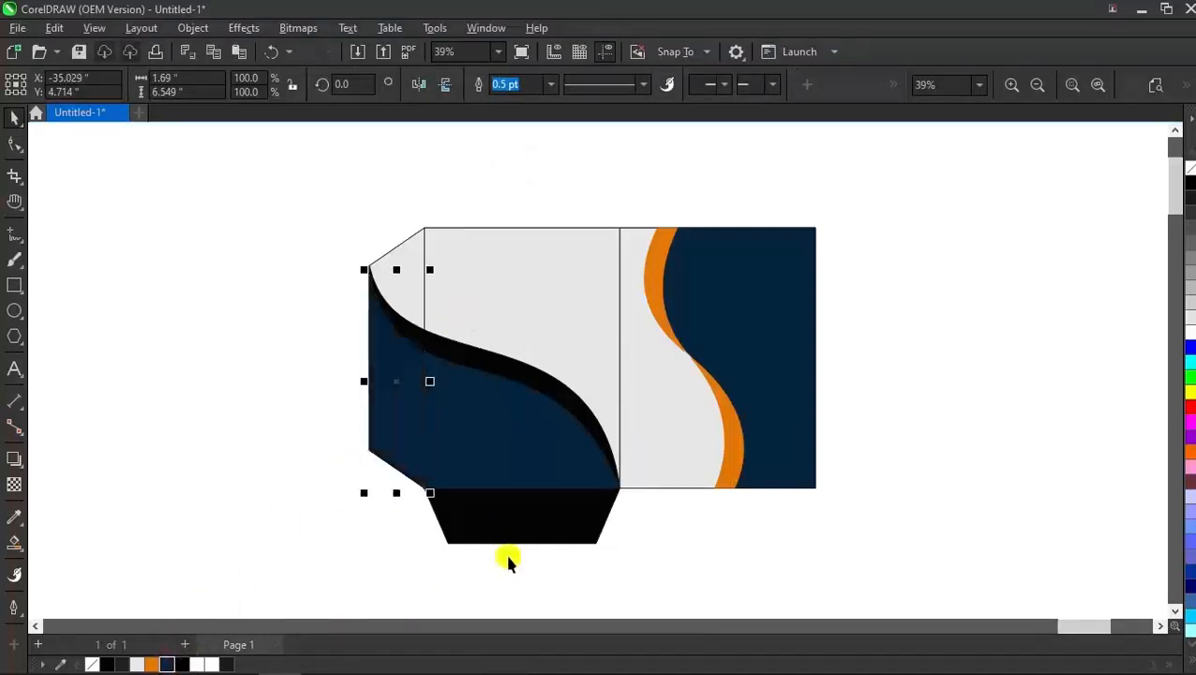
pyautogui.click(511, 525)
pyautogui.click(170, 664)
pyautogui.click(454, 555)
pyautogui.scroll(-2, 503, 427)
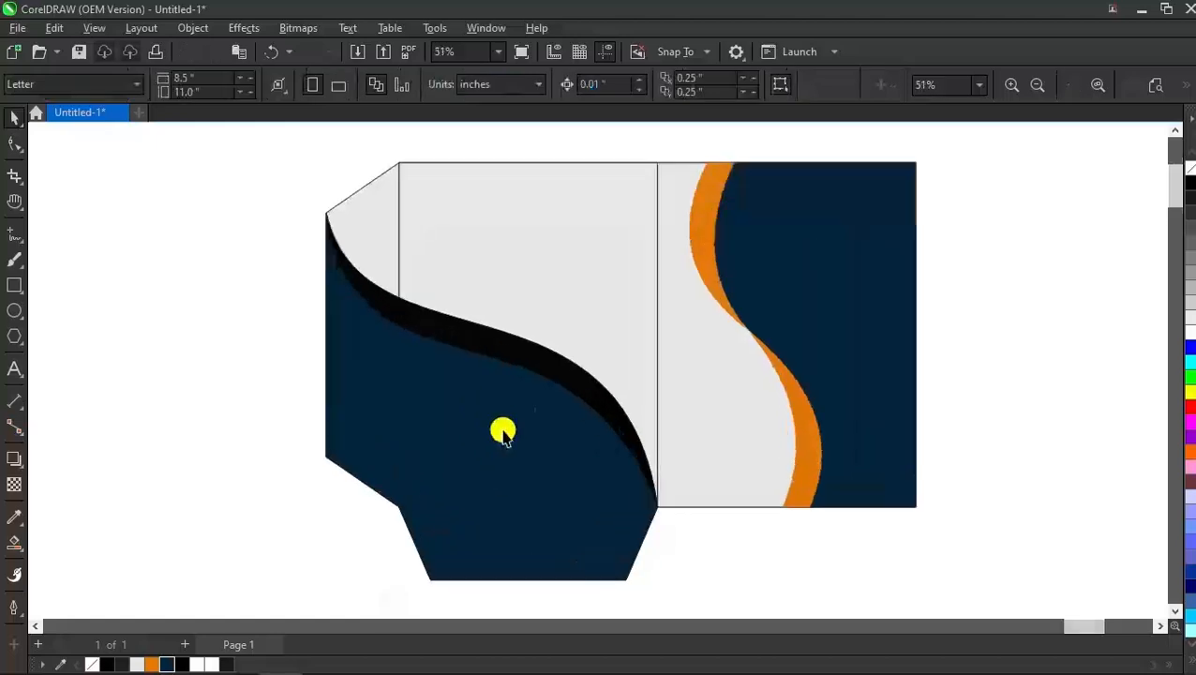
# - Recolor the black ribbon across the side flap and back panel orange
pyautogui.click(521, 370)
pyautogui.click(152, 664)
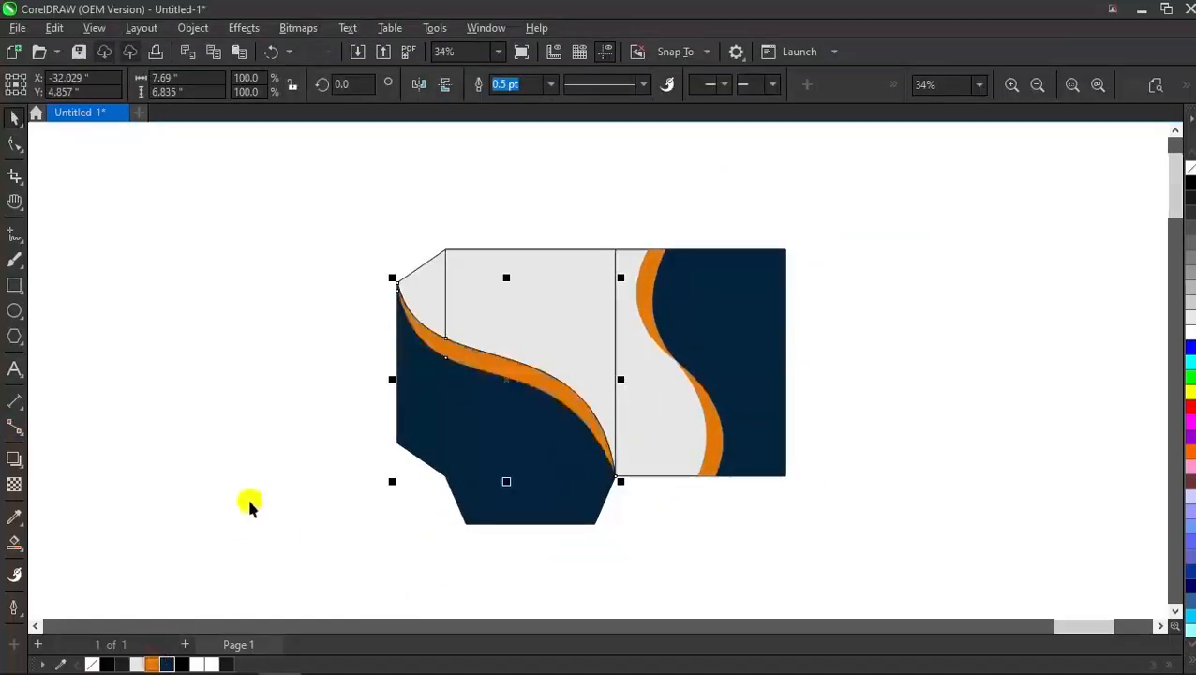
pyautogui.click(248, 504)
pyautogui.scroll(1, 491, 463)
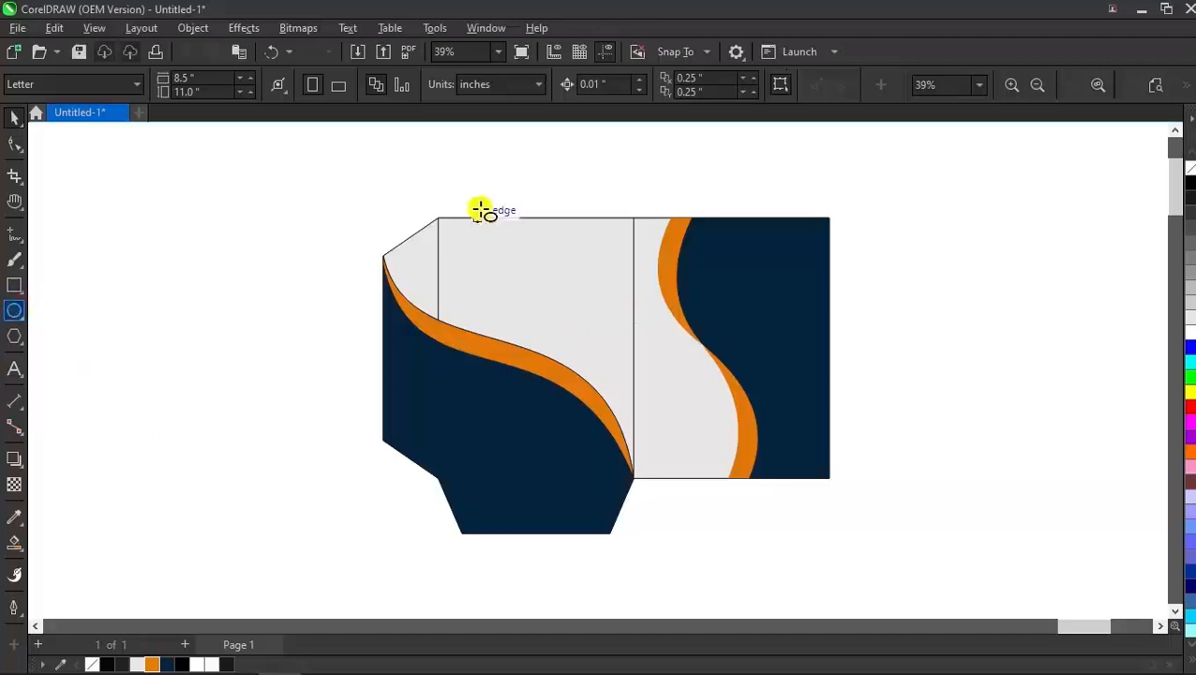
# - Draw an ellipse about 4.51 by 5.82 inches over the back panel's upper edge and rotate it 30 degrees
pyautogui.moveTo(473, 165); pyautogui.dragTo(632, 367)
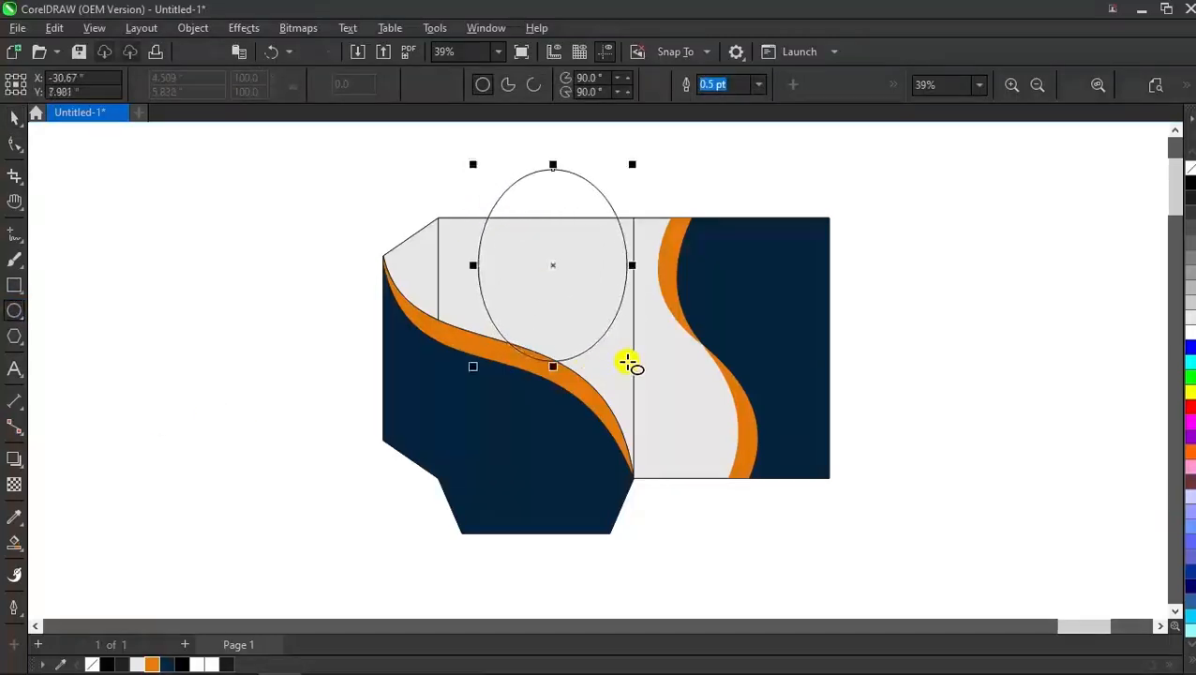
pyautogui.press('space')
pyautogui.click(569, 266)
pyautogui.moveTo(473, 154); pyautogui.dragTo(408, 199)
pyautogui.click(343, 203)
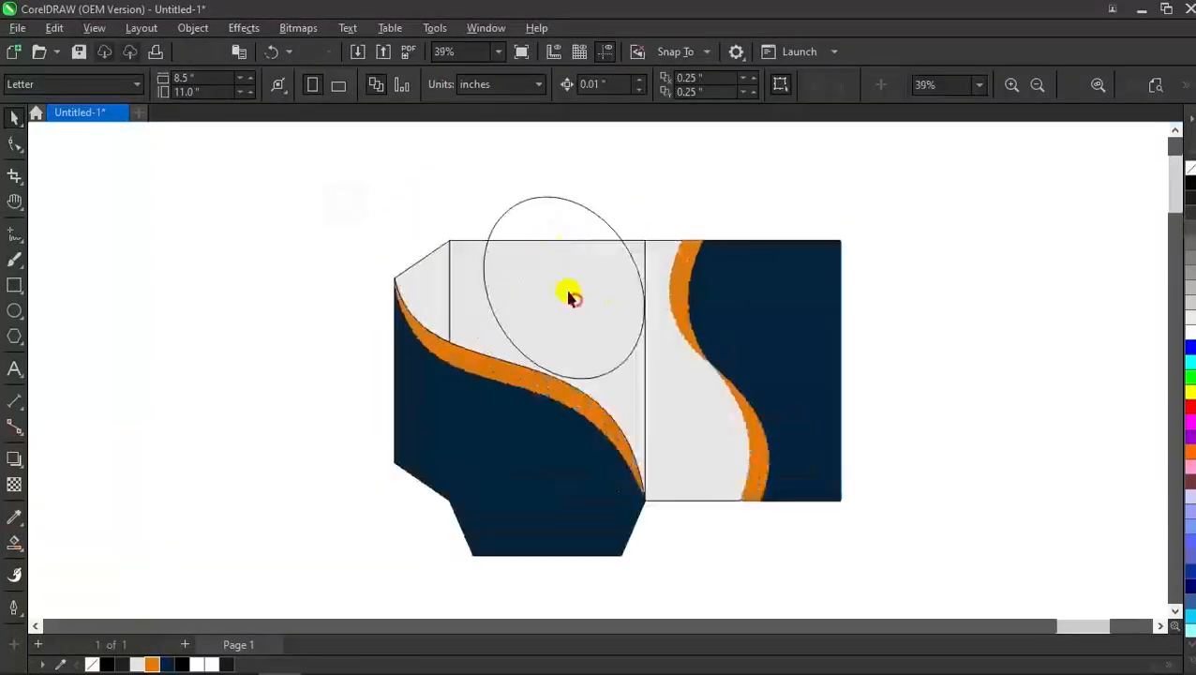
# - Enlarge the tilted ellipse to about 6.05 by 6.86 inches and position it across the back panel's upper edge, between flap and fold
pyautogui.moveTo(572, 297); pyautogui.dragTo(531, 228)
pyautogui.moveTo(609, 311); pyautogui.dragTo(670, 354)
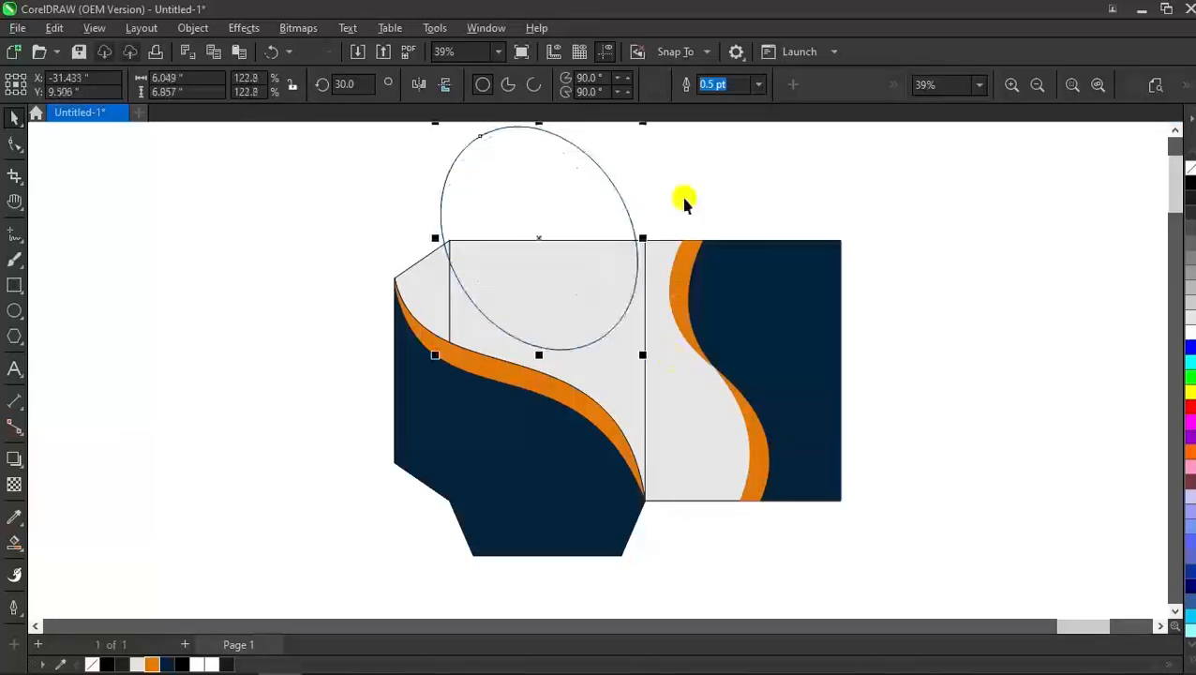
pyautogui.click(684, 199)
pyautogui.scroll(-2, 567, 258)
pyautogui.scroll(2, 545, 259)
pyautogui.moveTo(550, 264); pyautogui.dragTo(555, 270)
pyautogui.click(677, 188)
pyautogui.scroll(-1, 542, 273)
pyautogui.click(701, 202)
pyautogui.scroll(1, 582, 257)
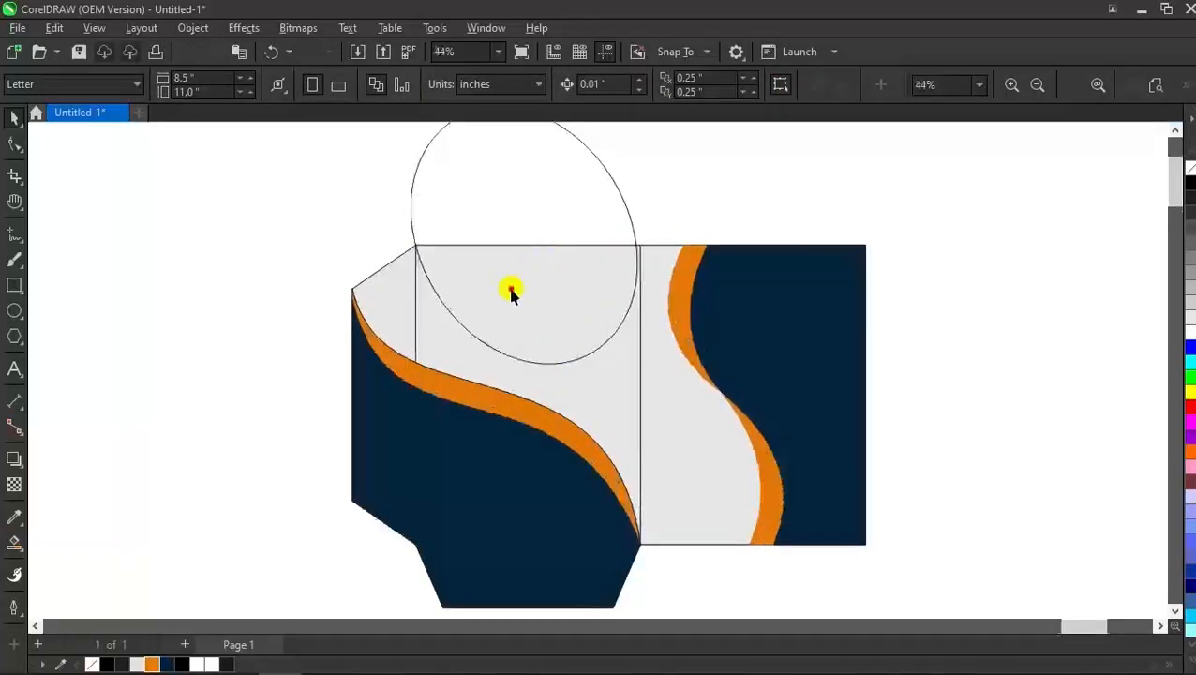
# - Duplicate the ellipse with a small offset down and toward the side flap, so the two outlines form a crescent
pyautogui.click(511, 289)
pyautogui.scroll(-3, 505, 296)
pyautogui.scroll(2, 505, 295)
pyautogui.moveTo(525, 289); pyautogui.dragTo(518, 302)
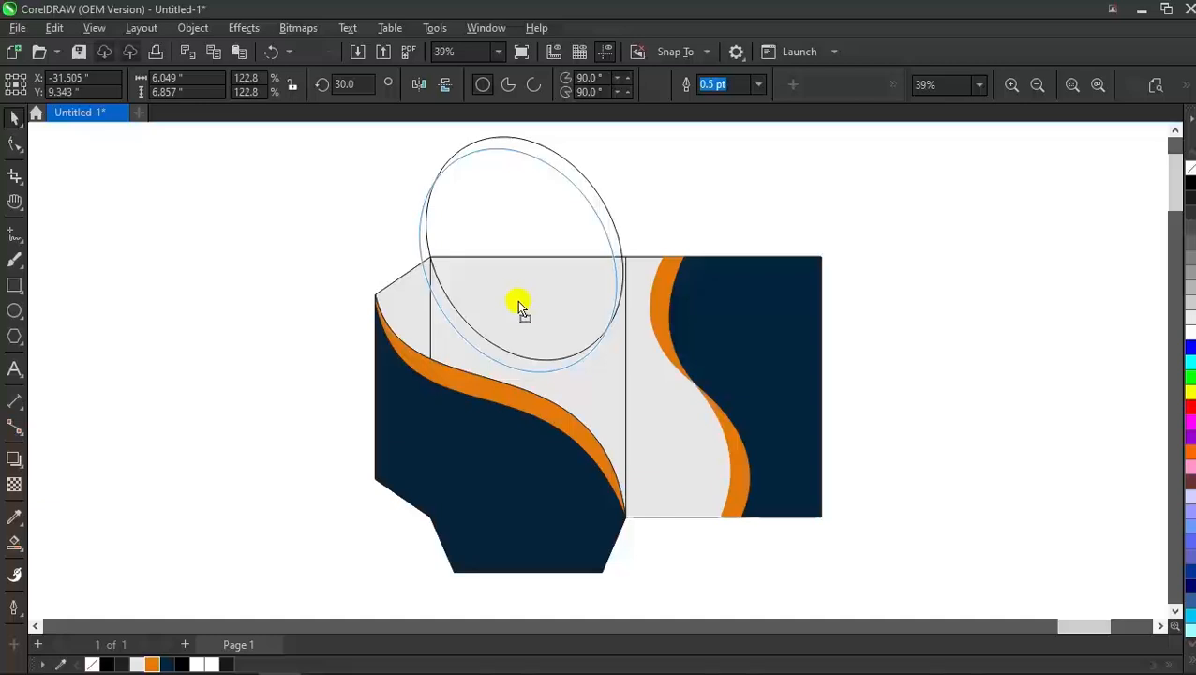
pyautogui.moveTo(518, 304); pyautogui.dragTo(515, 301)
pyautogui.click(691, 226)
pyautogui.scroll(1, 611, 259)
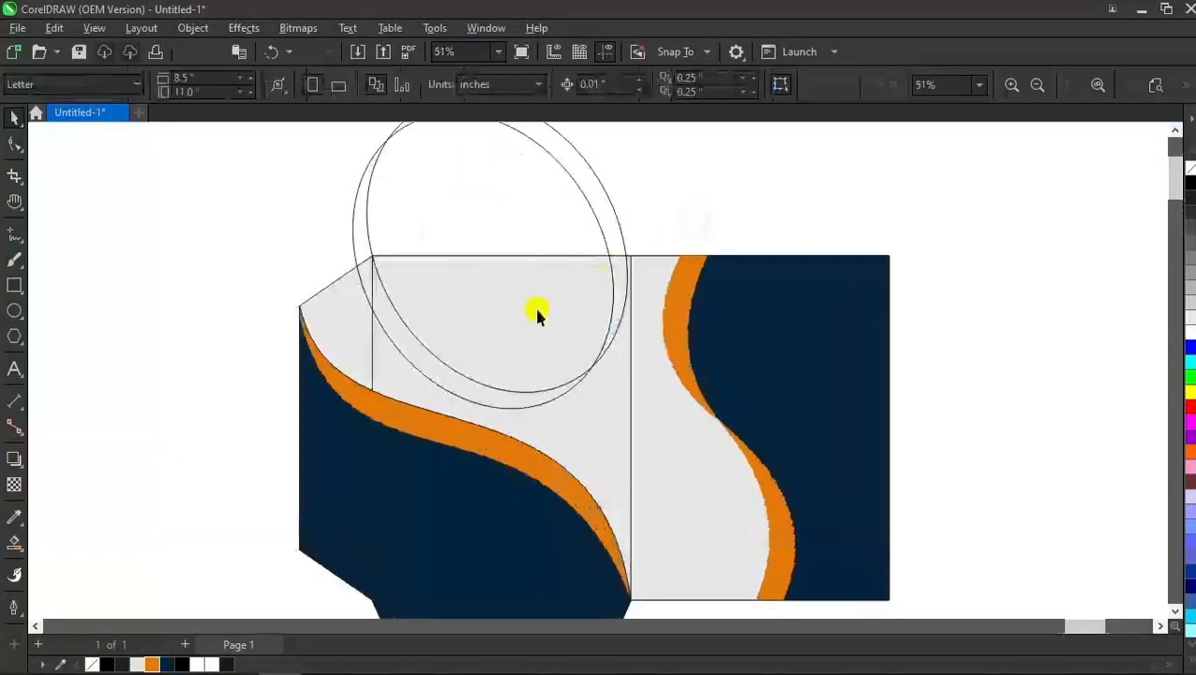
# - Remove the copied ellipse's segment inside the original ellipse using Virtual Segment Delete
pyautogui.click(13, 178)
pyautogui.click(93, 219)
pyautogui.click(604, 220)
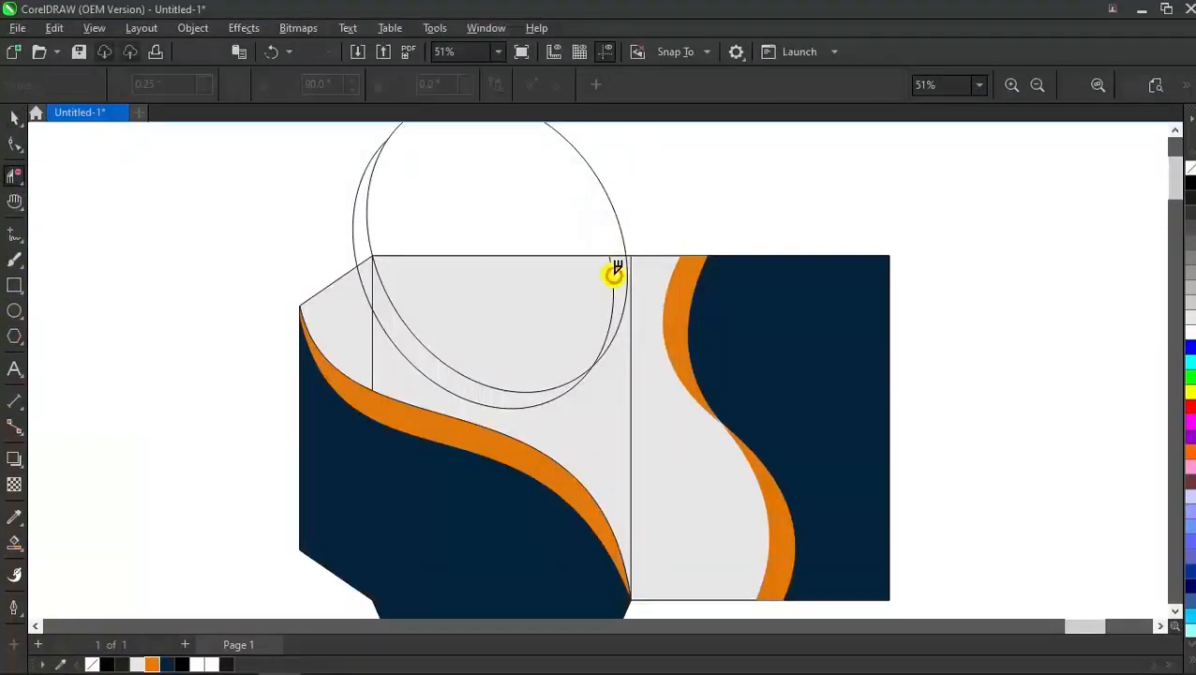
pyautogui.scroll(-2, 646, 300)
pyautogui.press('space')
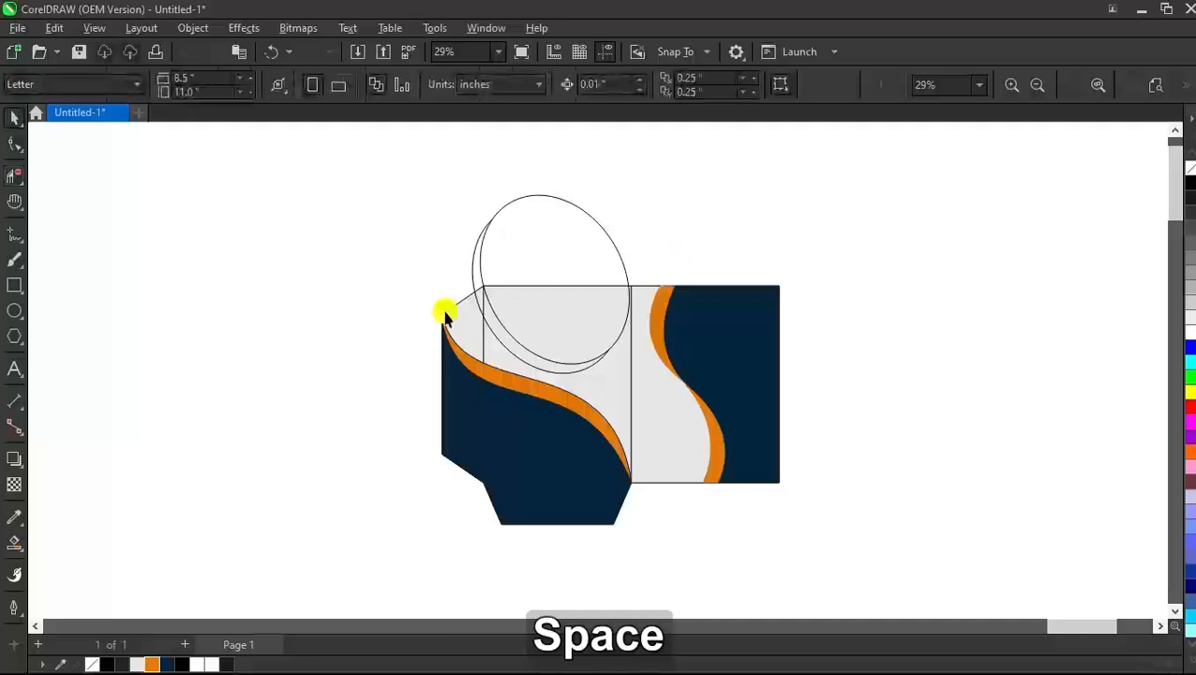
# - Fill the crescent and the ellipse area inside the folder outline with black using Smart Fill
pyautogui.click(15, 541)
pyautogui.scroll(1, 479, 301)
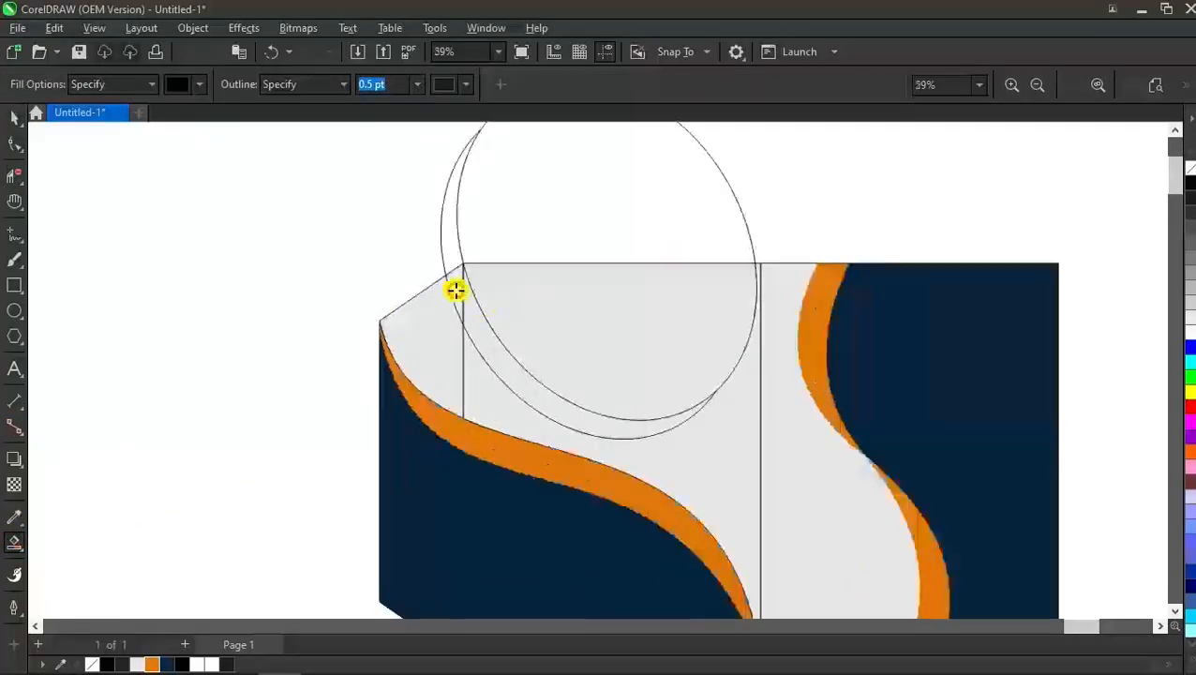
pyautogui.click(455, 290)
pyautogui.click(574, 315)
pyautogui.scroll(-1, 470, 350)
pyautogui.press('space')
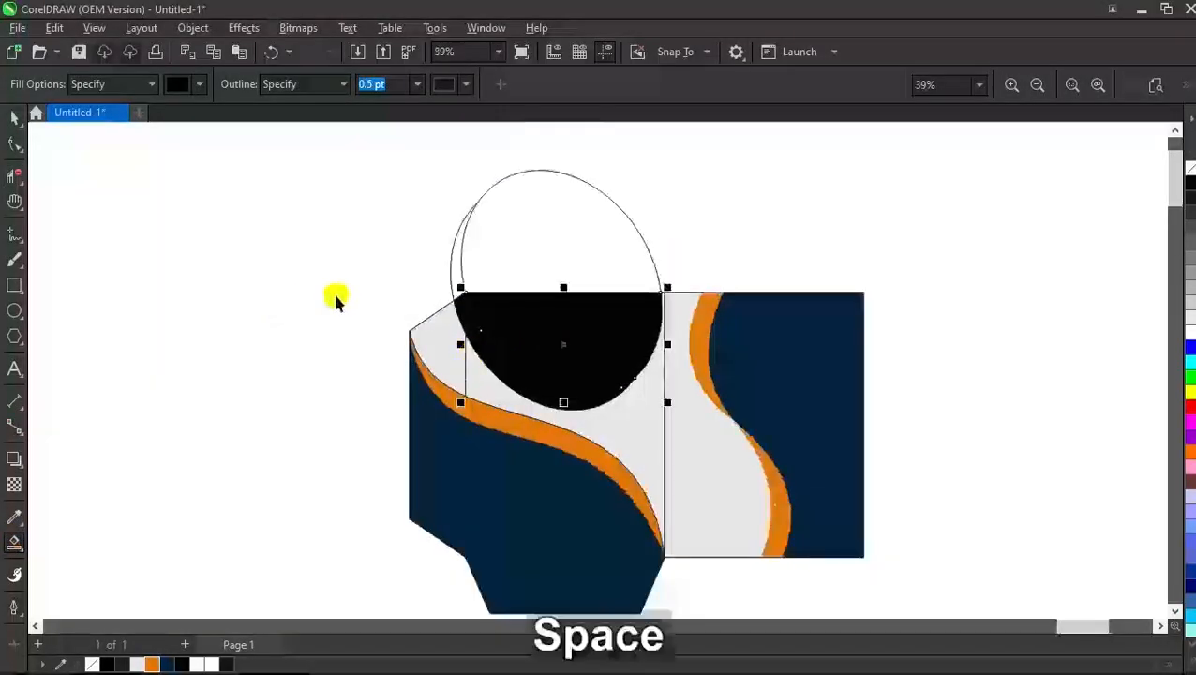
# - Delete the original ellipse outline and the leftover crescent curve
pyautogui.click(557, 243)
pyautogui.press('Delete')
pyautogui.click(454, 243)
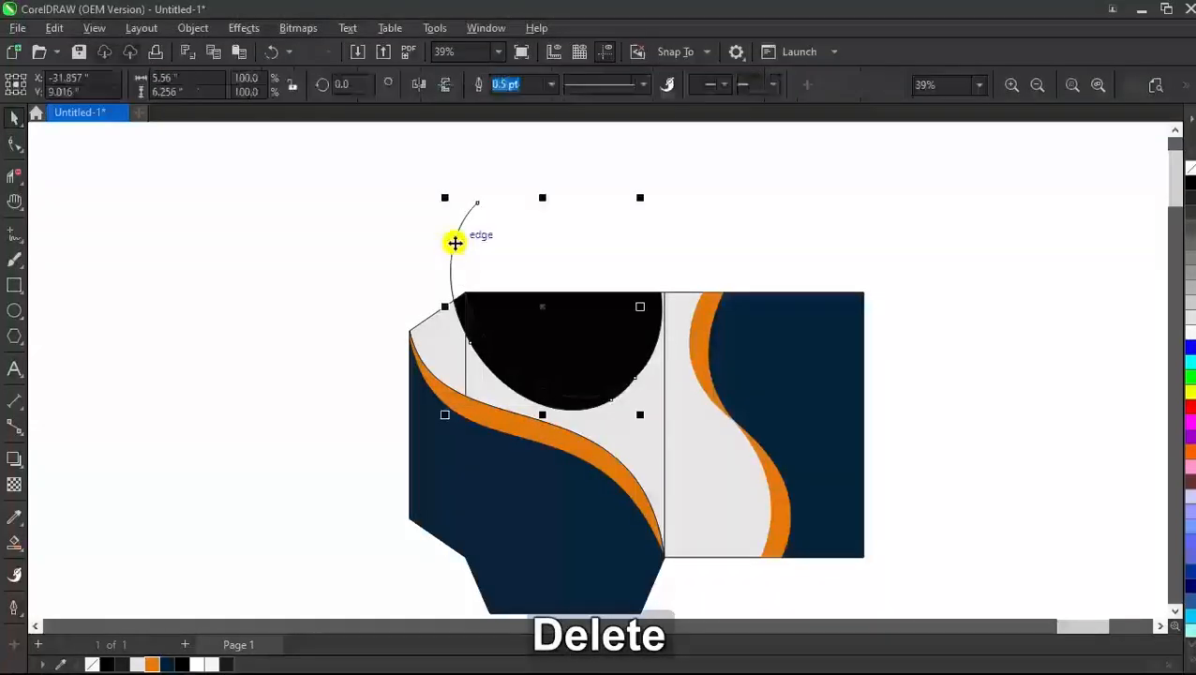
pyautogui.press('Delete')
# - Weld the black crescent pieces on the side flap and back panel into one shape
pyautogui.scroll(1, 459, 305)
pyautogui.keyDown('shift'); pyautogui.click(485, 363); pyautogui.keyUp('shift')
pyautogui.click(516, 85)
pyautogui.click(557, 204)
pyautogui.scroll(-2, 519, 270)
pyautogui.scroll(1, 544, 315)
# - Recolor the ellipse shape on the back panel dark navy and the crescent beside it orange
pyautogui.click(544, 315)
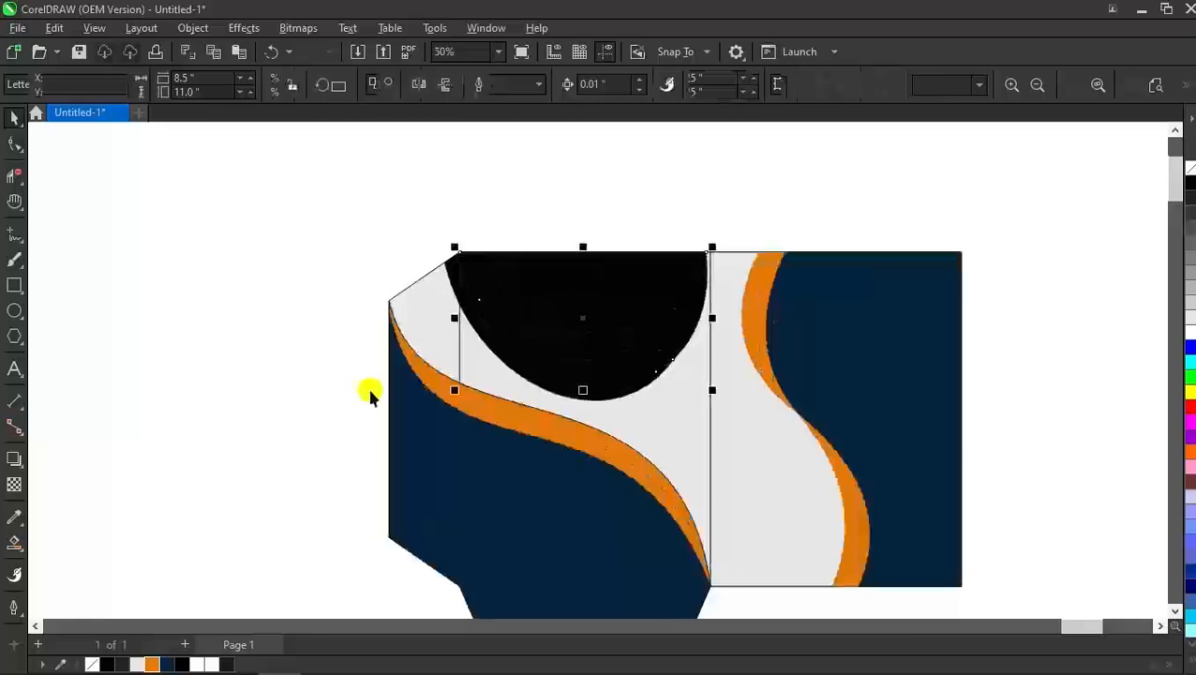
pyautogui.click(166, 664)
pyautogui.click(489, 342)
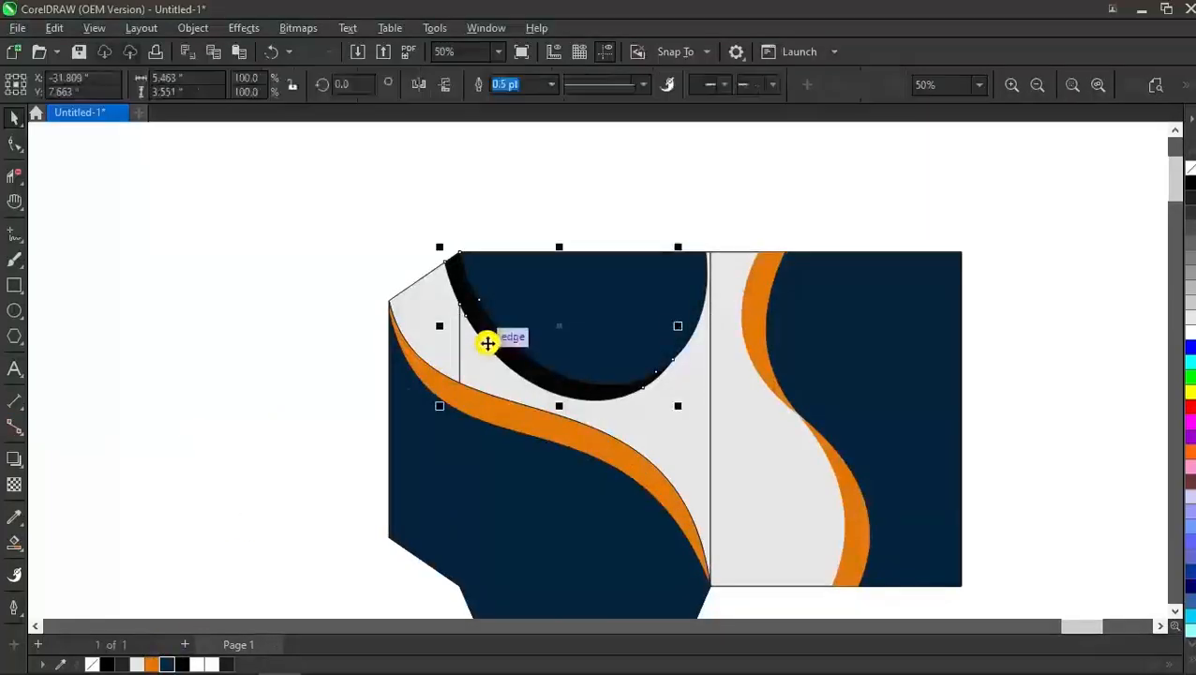
pyautogui.click(150, 658)
pyautogui.click(219, 486)
# - Remove the outlines from all shapes of the folder artwork
pyautogui.scroll(-3, 481, 275)
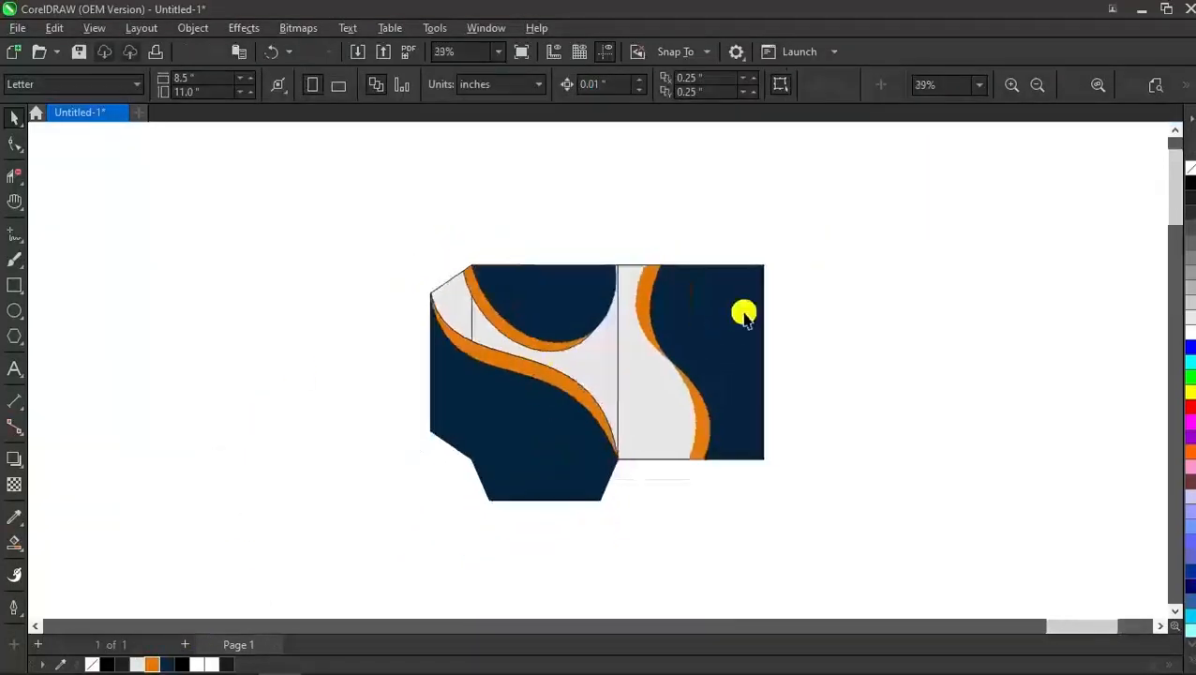
pyautogui.moveTo(841, 234); pyautogui.dragTo(459, 506)
pyautogui.scroll(1, 617, 398)
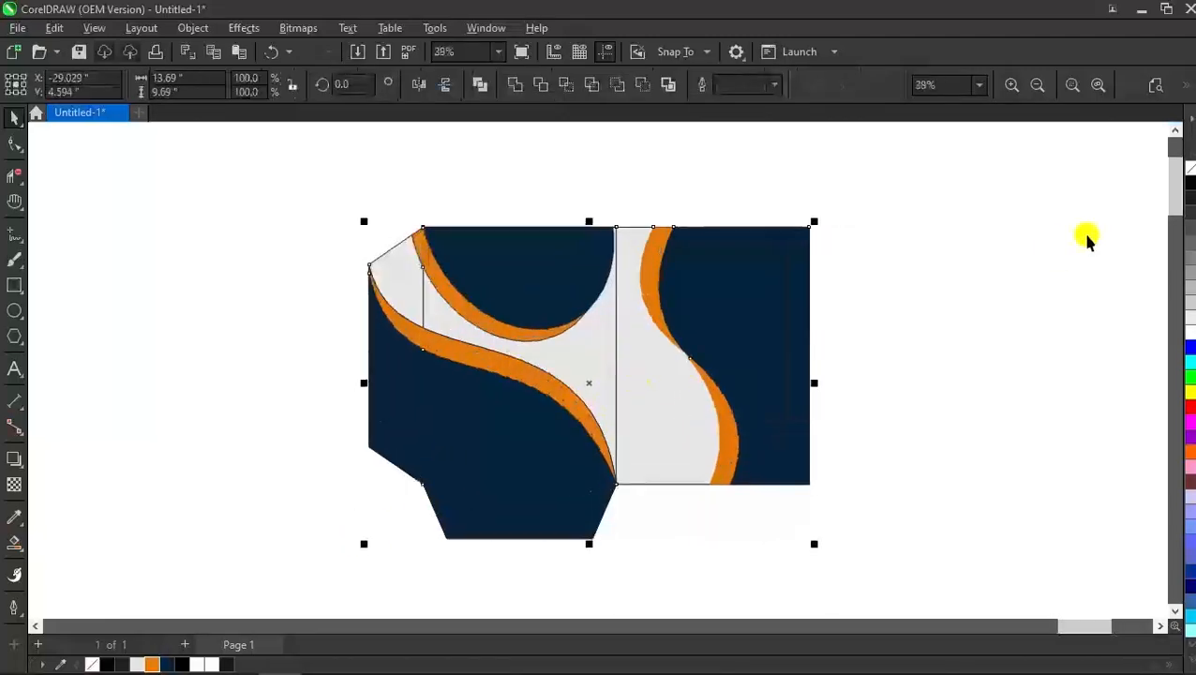
pyautogui.rightClick(1191, 168)
pyautogui.click(968, 244)
pyautogui.scroll(-1, 645, 267)
pyautogui.scroll(1, 633, 334)
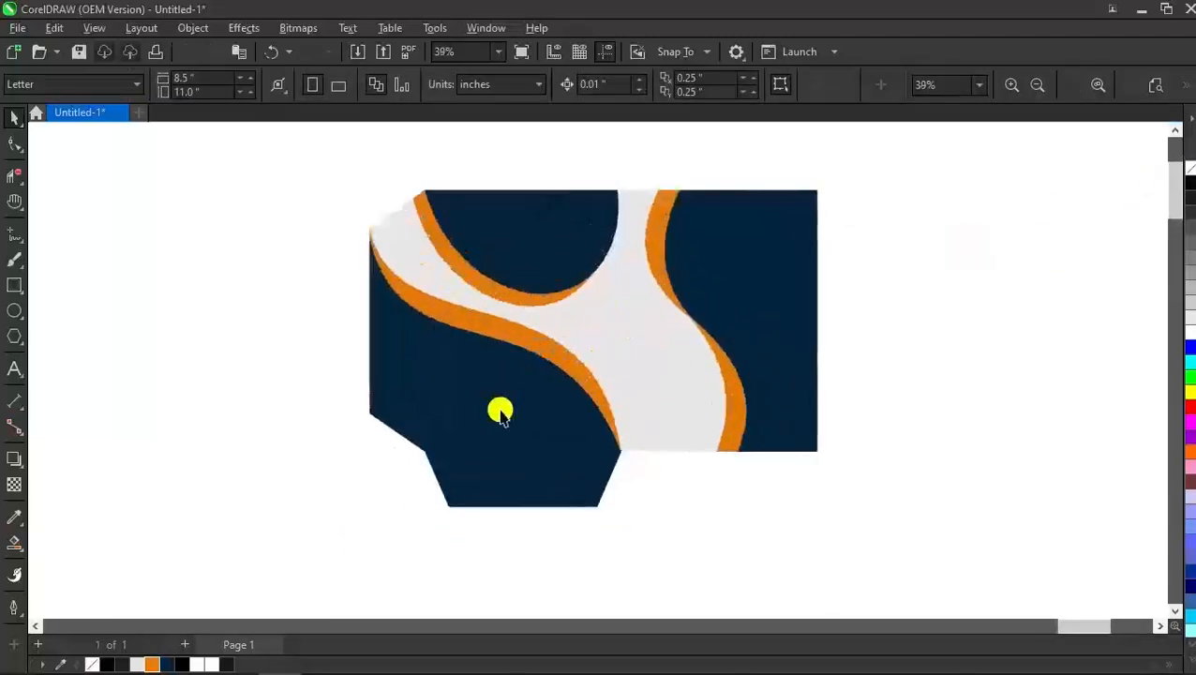
# - Fill the bottom flap with a vertical gradient from navy at its lower edge to black, extending past the fold into the back panel
pyautogui.click(501, 492)
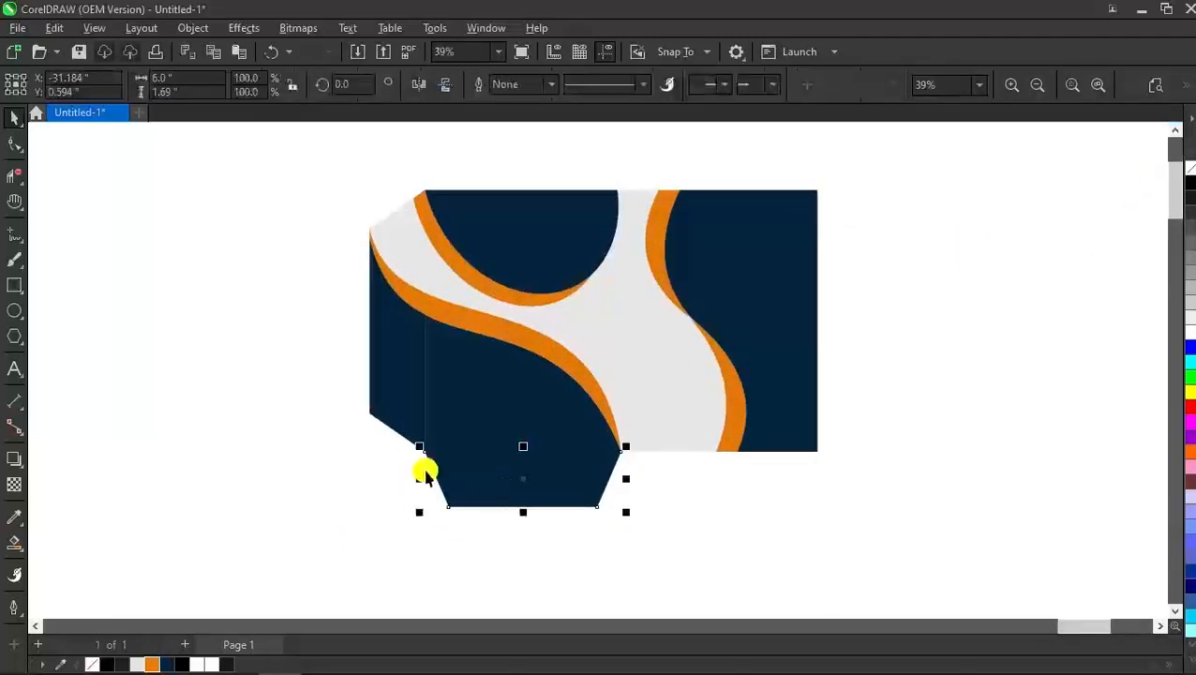
pyautogui.click(15, 549)
pyautogui.click(64, 544)
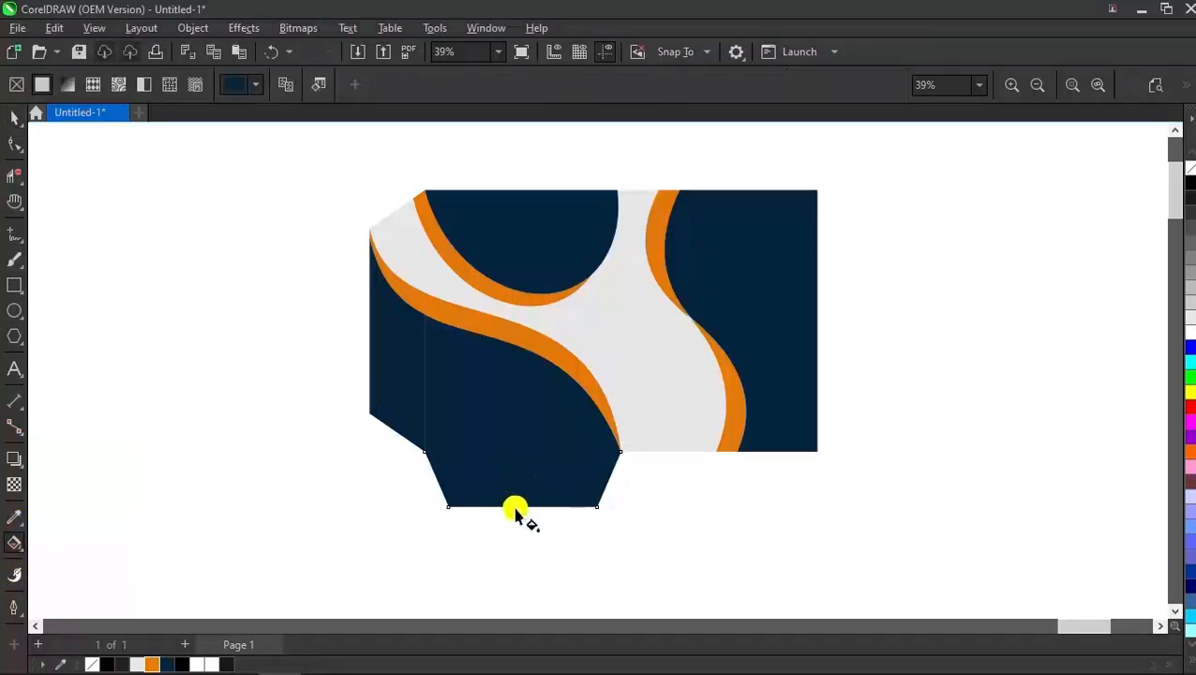
pyautogui.moveTo(519, 506); pyautogui.dragTo(523, 457)
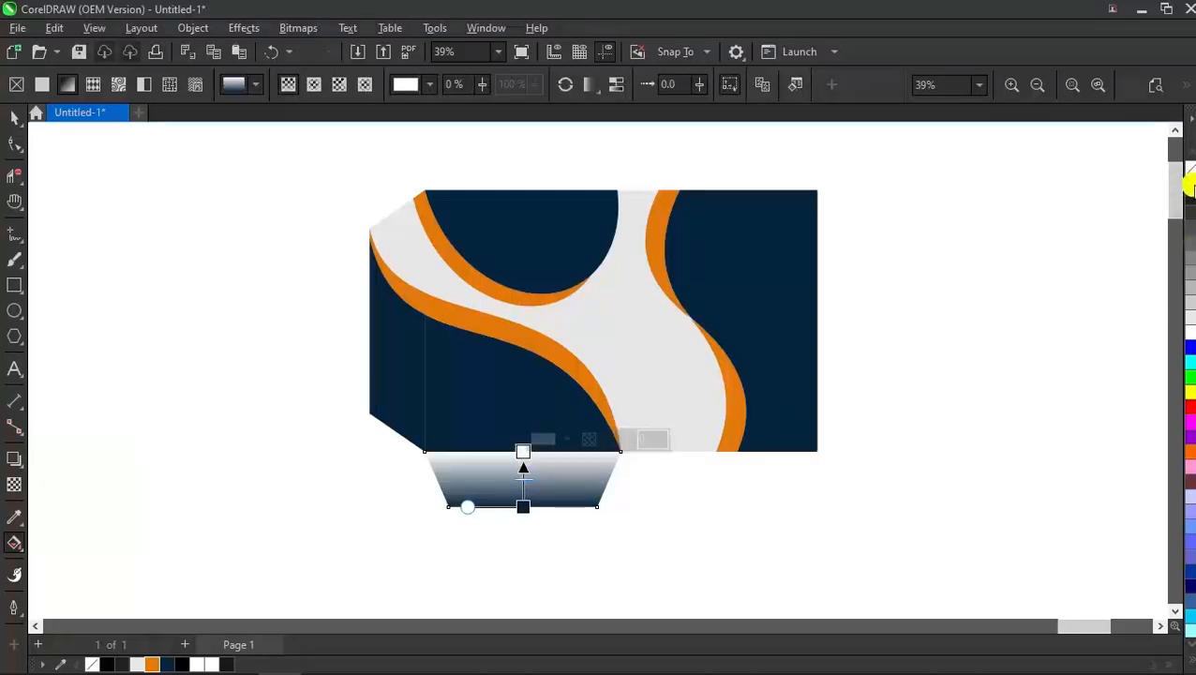
pyautogui.click(1189, 184)
pyautogui.moveTo(527, 453); pyautogui.dragTo(536, 349)
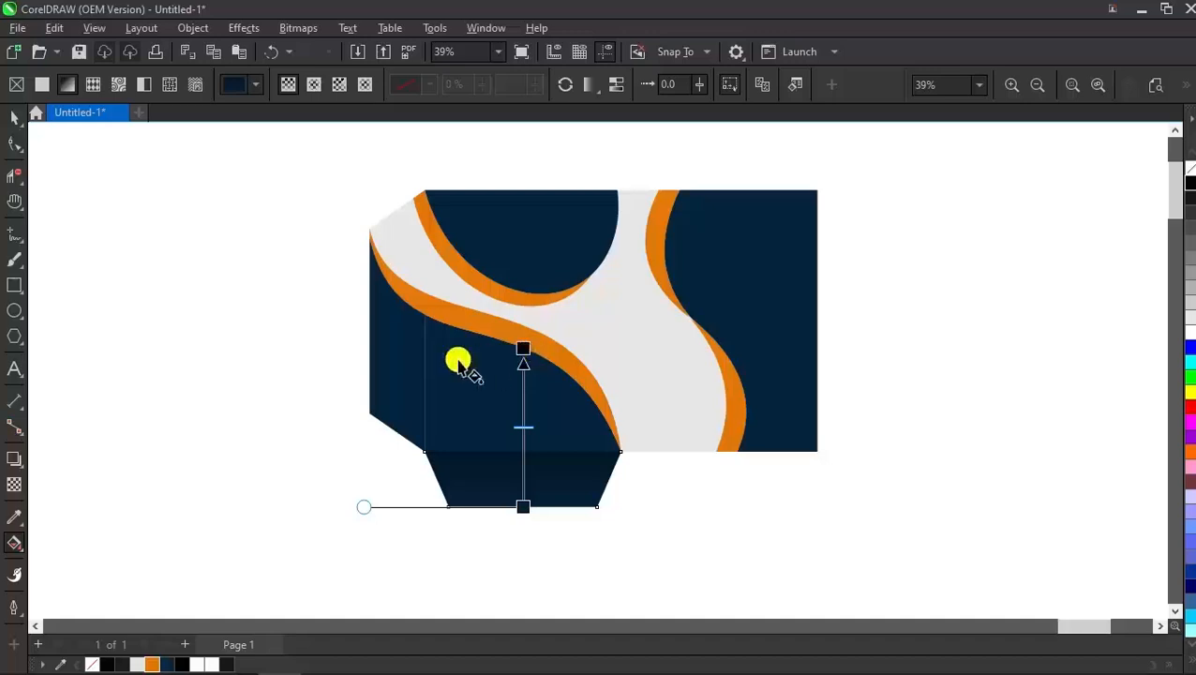
# - Apply a horizontal navy-to-black gradient to the navy part of the side flap, darkening toward the fold
pyautogui.click(371, 358)
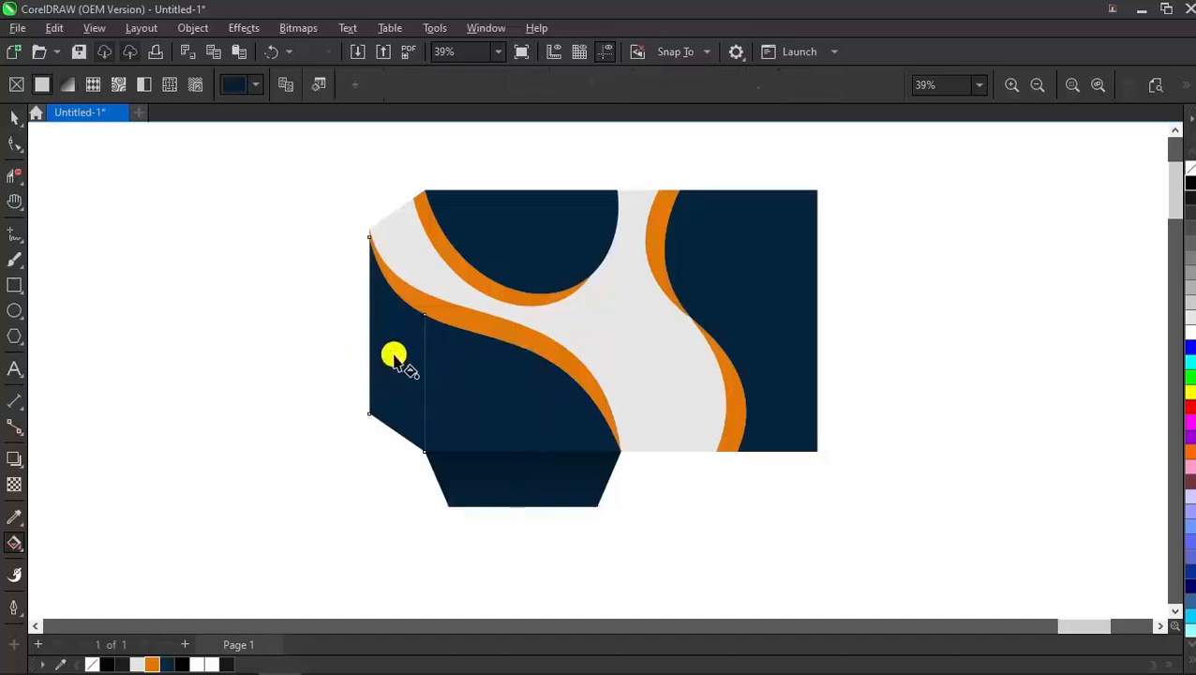
pyautogui.moveTo(369, 356); pyautogui.dragTo(488, 353)
pyautogui.click(1189, 184)
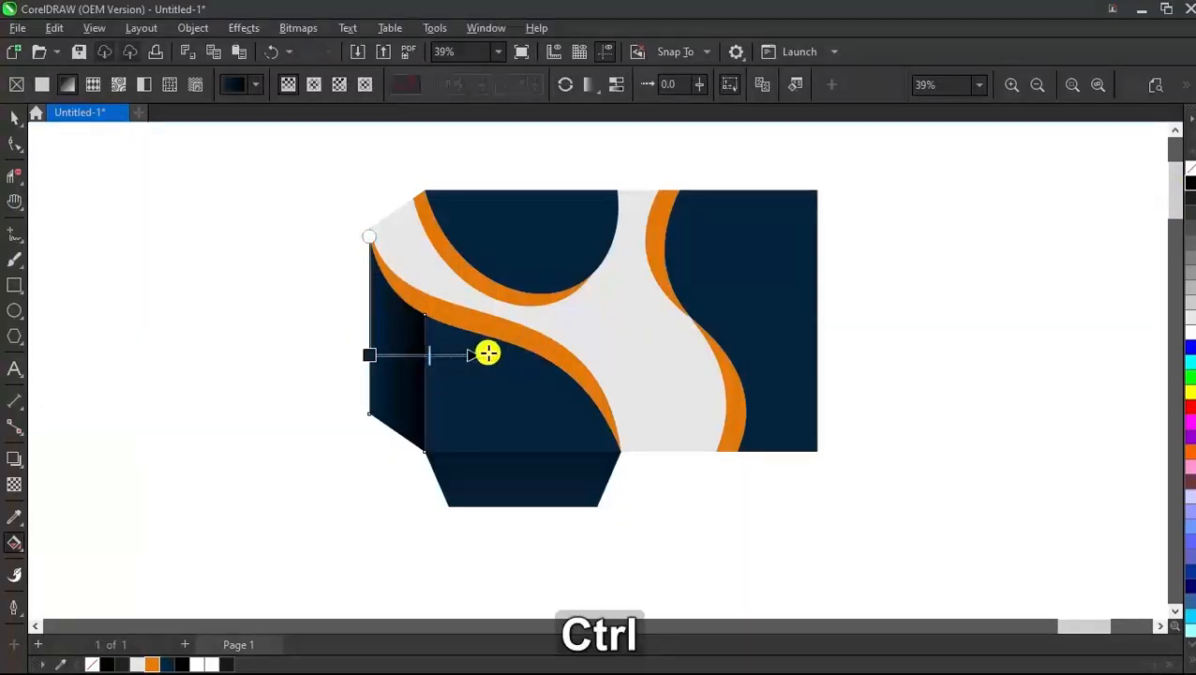
pyautogui.click(14, 118)
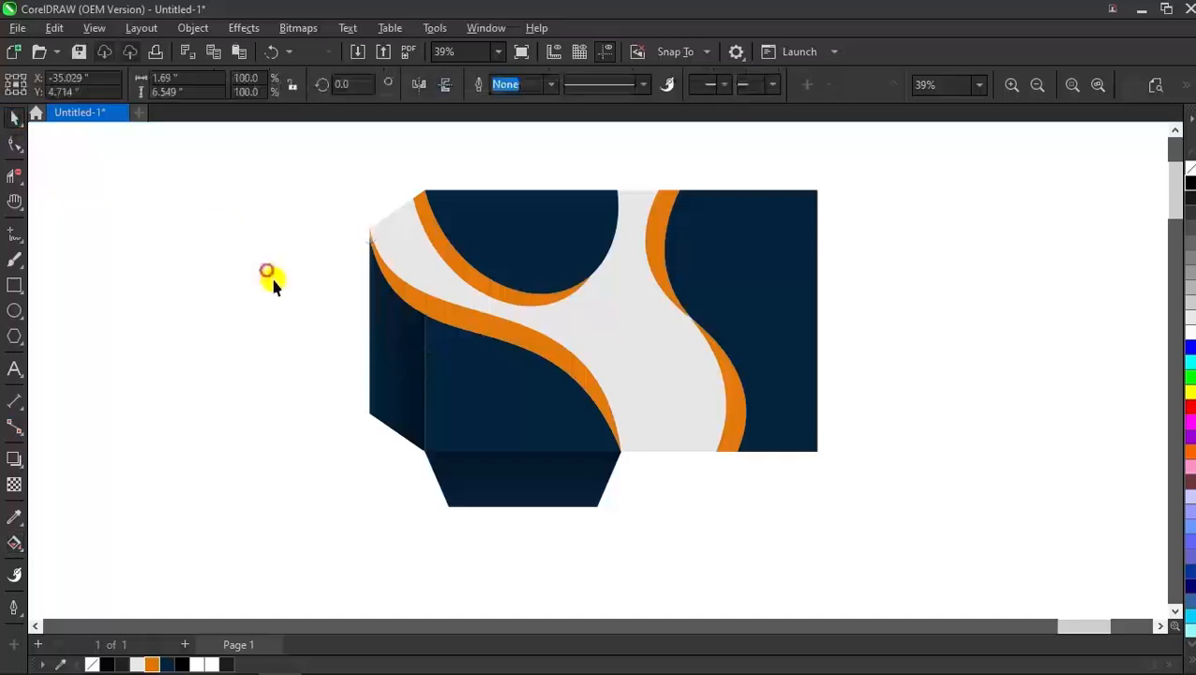
pyautogui.click(269, 277)
# - Recolor the light grey backgrounds of the back panel, front panel and side flap white
pyautogui.click(599, 340)
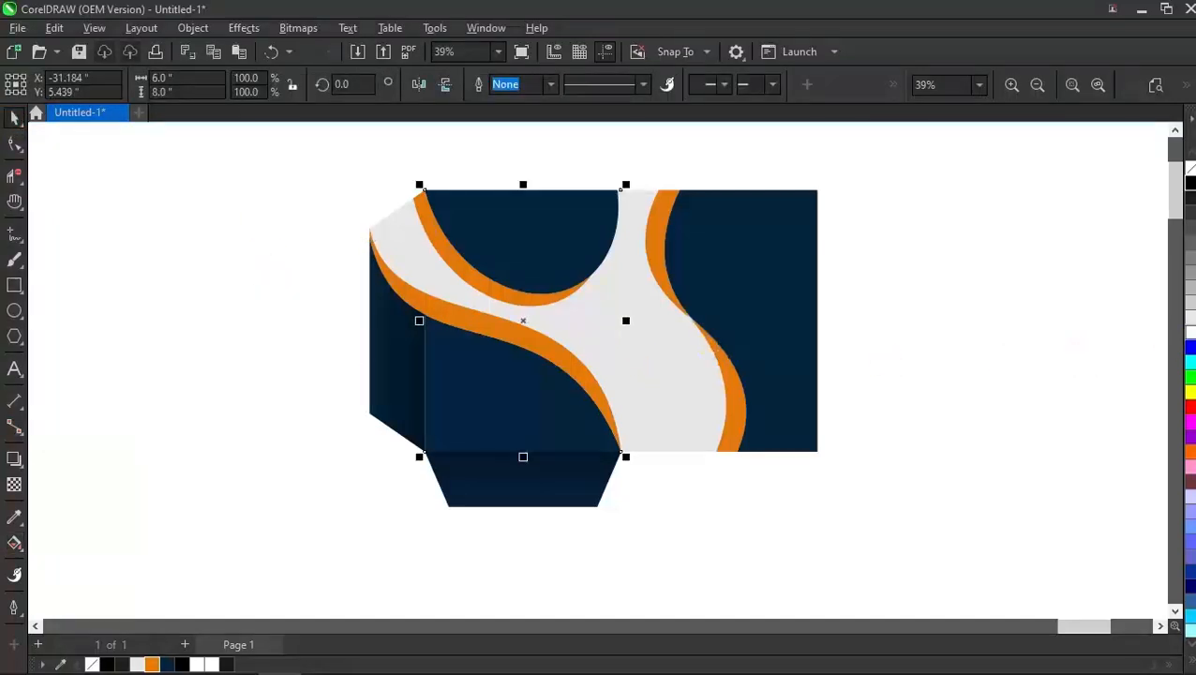
pyautogui.click(1189, 332)
pyautogui.click(680, 381)
pyautogui.click(1189, 332)
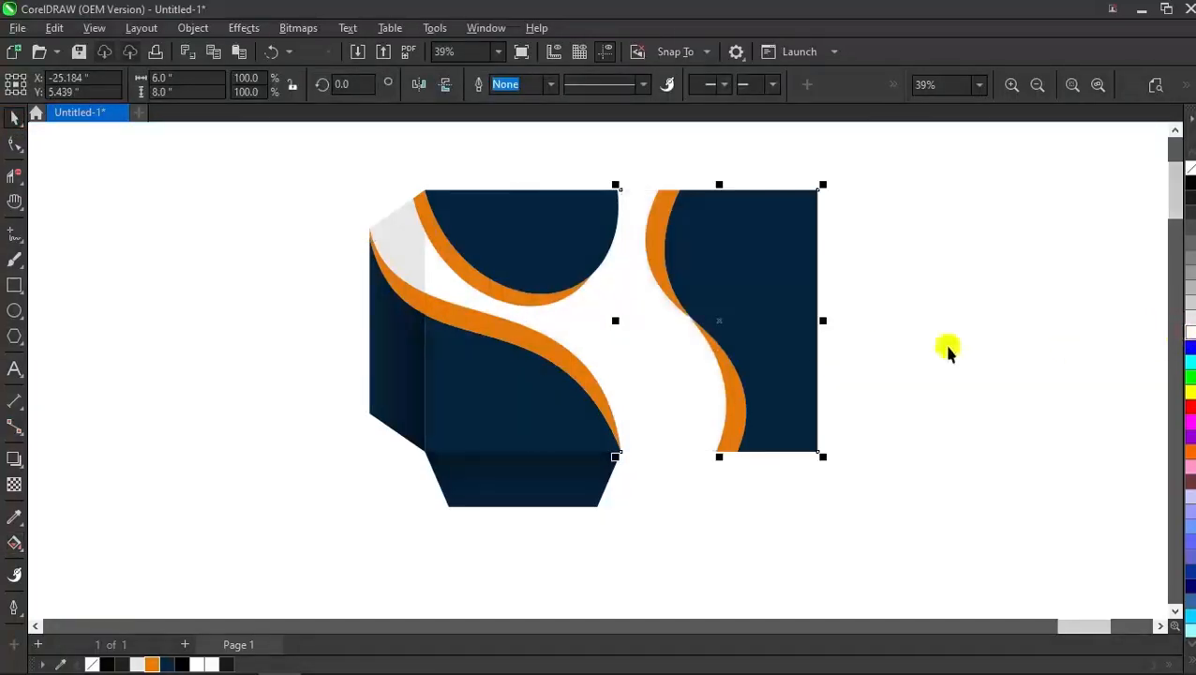
pyautogui.click(403, 249)
pyautogui.click(1190, 332)
# - Shade the back panel's white background with a horizontal white-to-black gradient that ends well beyond the spine
pyautogui.click(554, 328)
pyautogui.click(564, 316)
pyautogui.press('g')
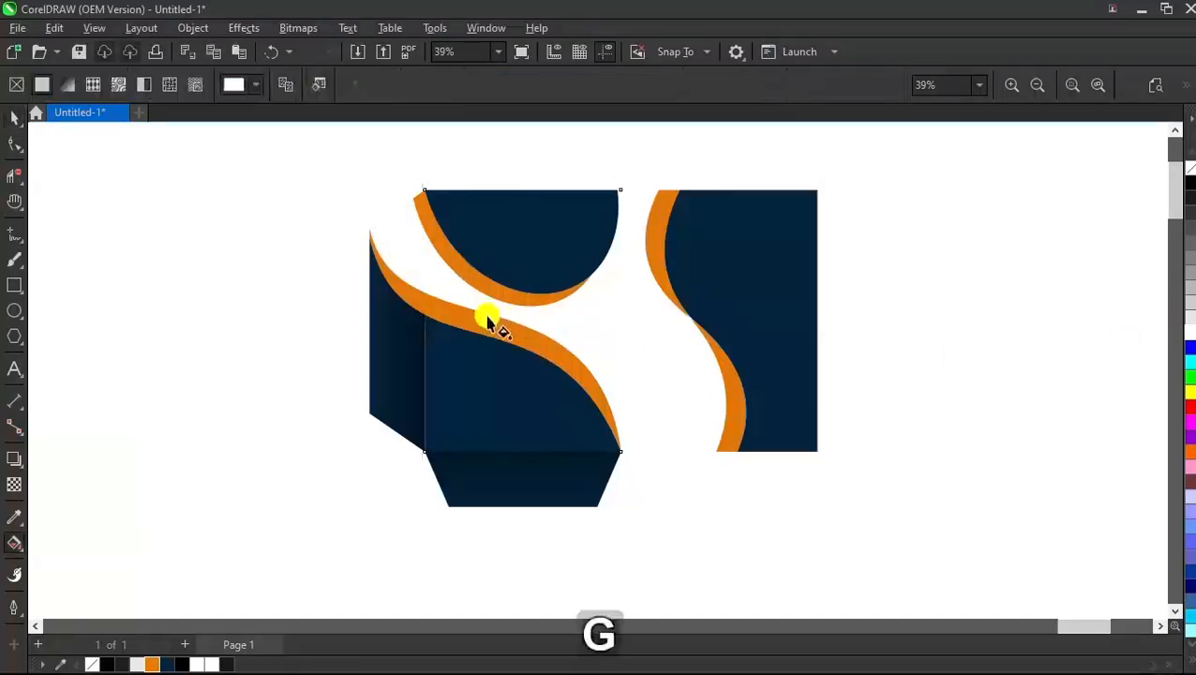
pyautogui.moveTo(486, 312); pyautogui.dragTo(896, 312)
pyautogui.moveTo(490, 311); pyautogui.dragTo(575, 314)
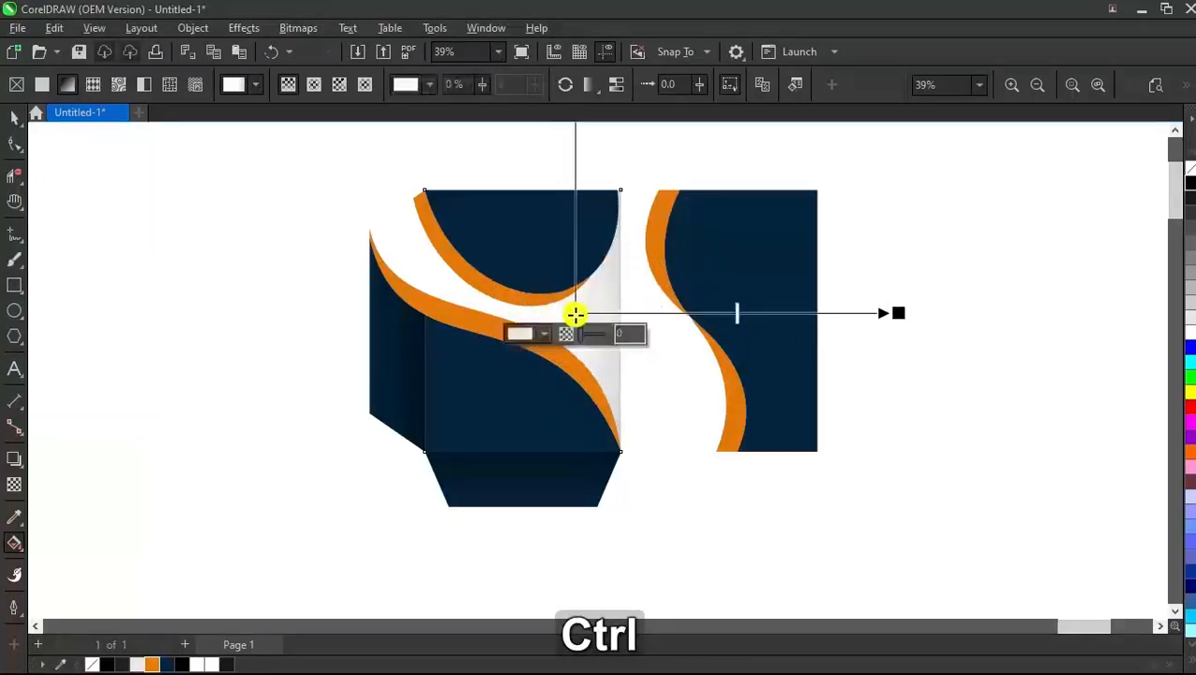
pyautogui.press('ctrl')
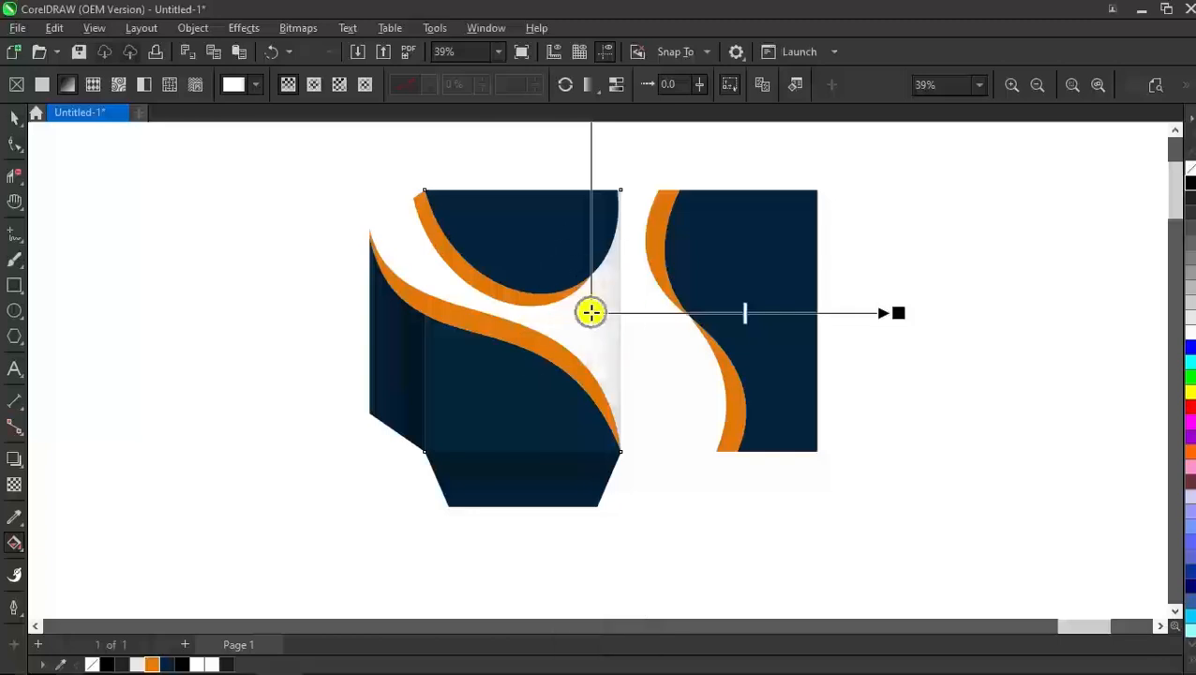
pyautogui.click(14, 117)
pyautogui.click(126, 178)
# - Apply a horizontal black-to-white gradient to the front panel's background, starting far across the back panel and ending just past the spine
pyautogui.scroll(-1, 405, 302)
pyautogui.scroll(2, 581, 331)
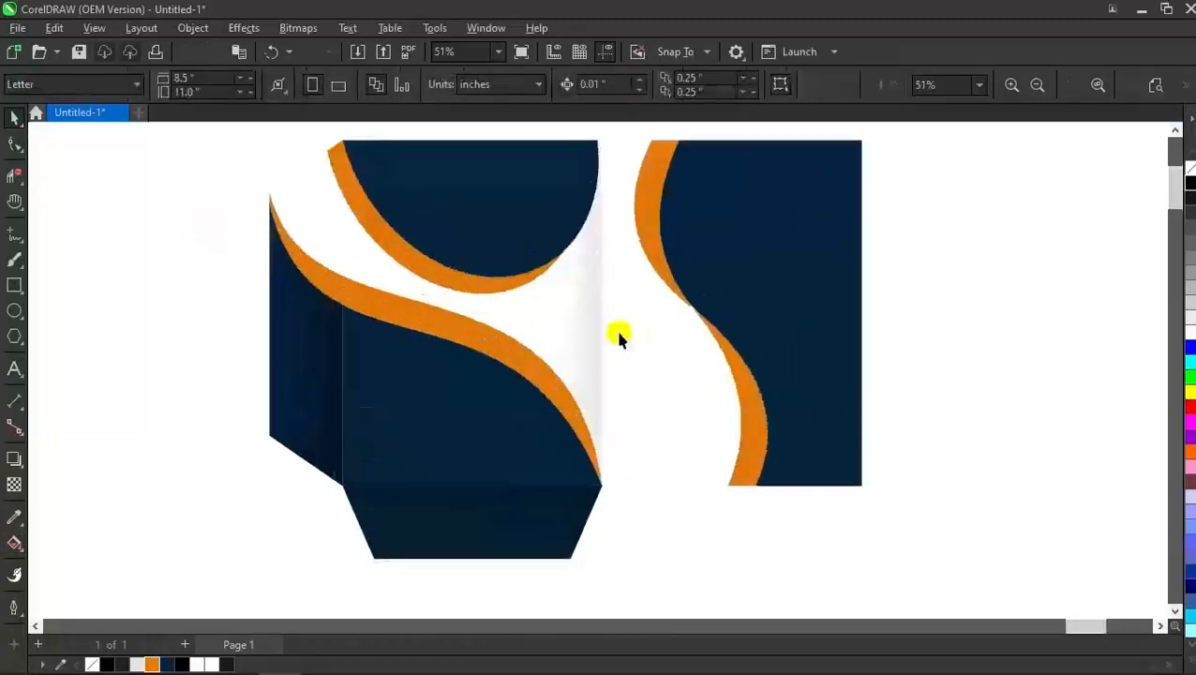
pyautogui.click(615, 330)
pyautogui.scroll(-2, 596, 355)
pyautogui.scroll(1, 659, 335)
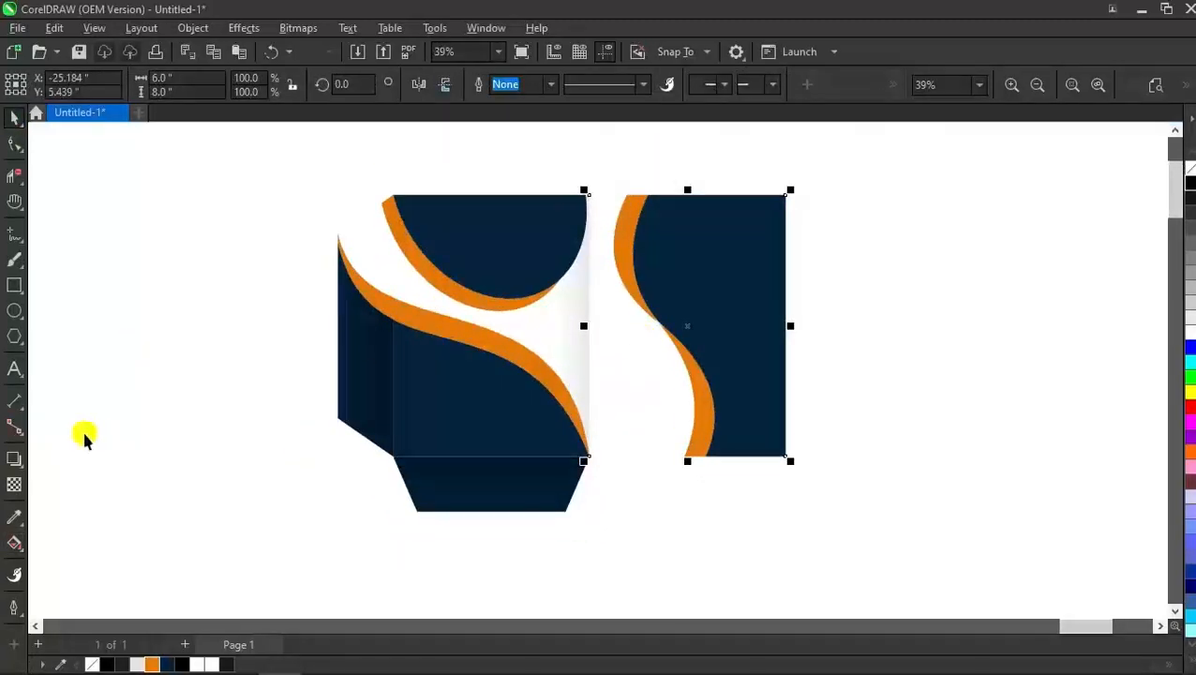
pyautogui.press('h')
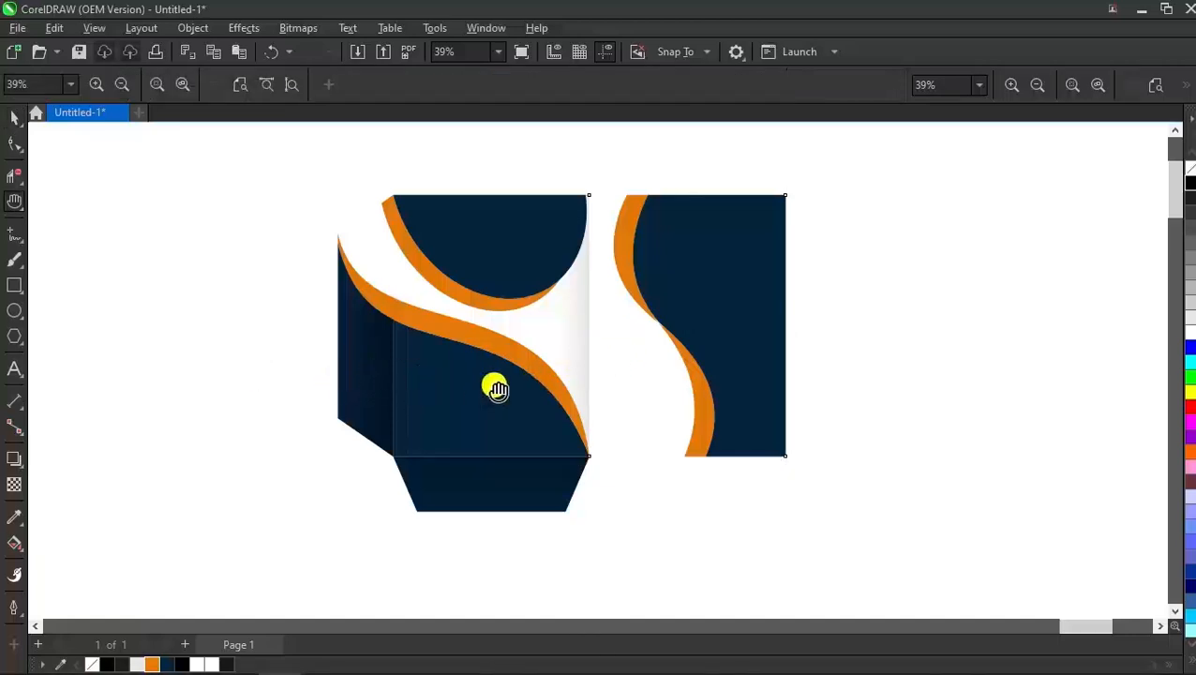
pyautogui.press('g')
pyautogui.moveTo(589, 326); pyautogui.dragTo(743, 326)
pyautogui.click(588, 328)
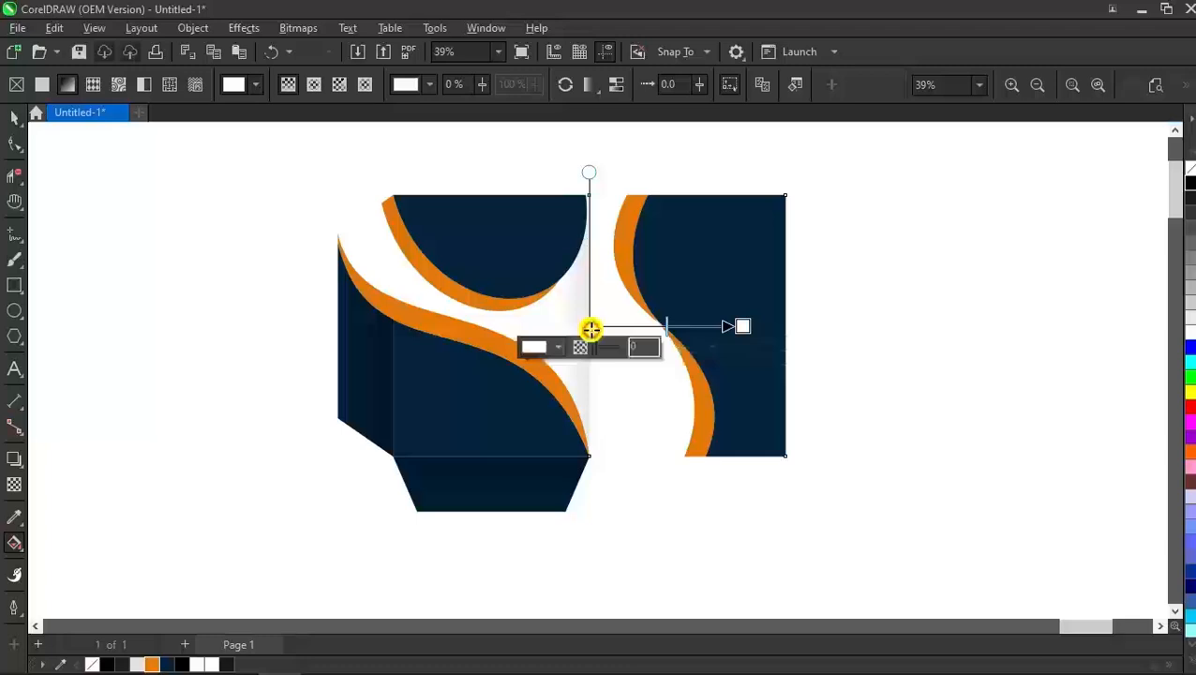
pyautogui.click(1188, 183)
pyautogui.moveTo(596, 324); pyautogui.dragTo(336, 327)
pyautogui.moveTo(745, 326); pyautogui.dragTo(645, 330)
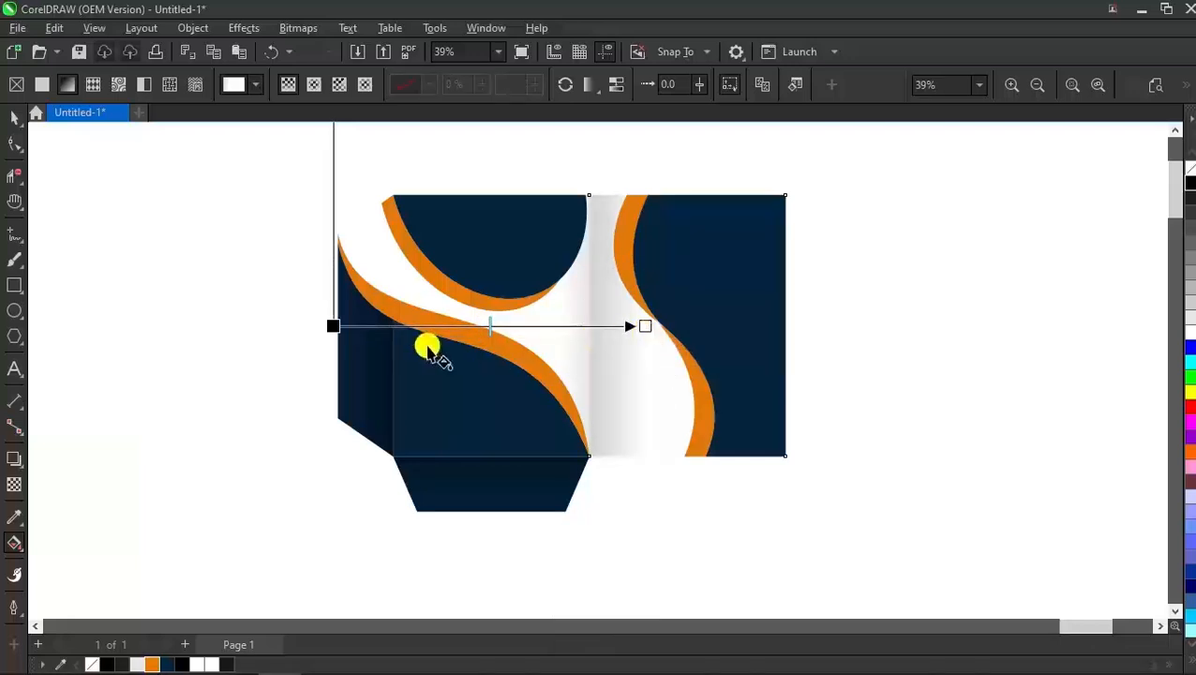
# - Readjust both ends of the back panel's gradient so its spine shading matches that of the front panel
pyautogui.click(561, 319)
pyautogui.moveTo(867, 318); pyautogui.dragTo(785, 319)
pyautogui.moveTo(555, 319)
pyautogui.mouseDown()
pyautogui.moveTo(529, 320)
pyautogui.moveTo(544, 318)
pyautogui.mouseUp()
pyautogui.click(781, 319)
pyautogui.moveTo(781, 319); pyautogui.dragTo(839, 319)
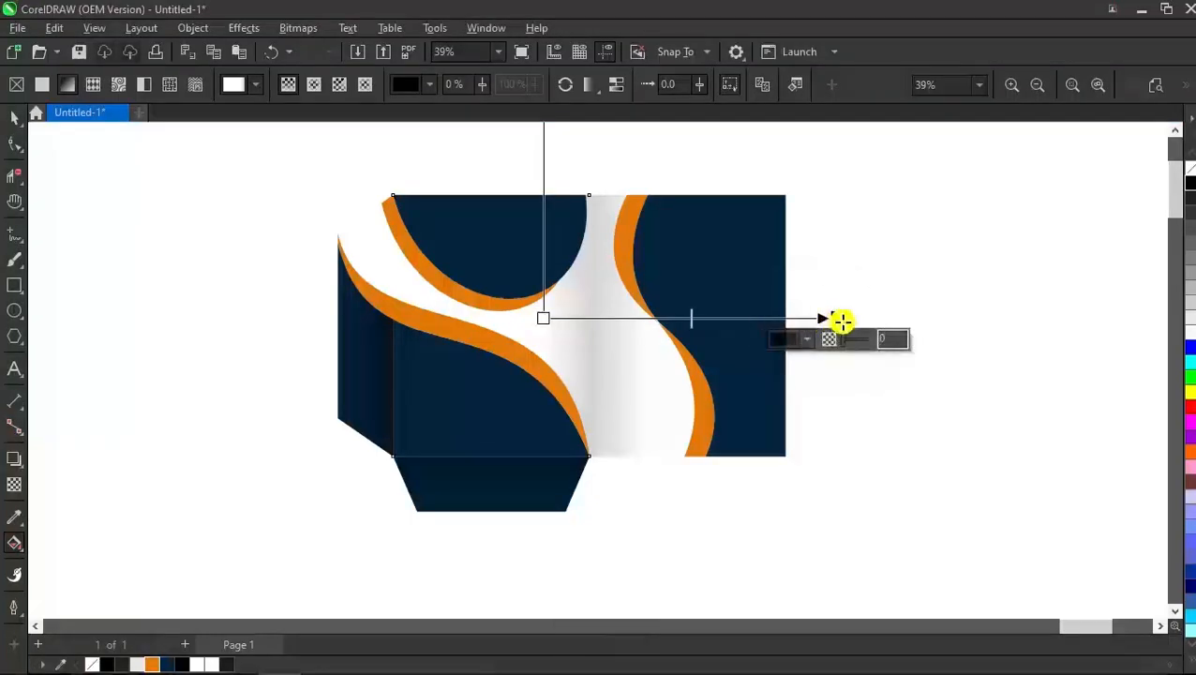
pyautogui.click(9, 120)
pyautogui.click(120, 200)
# - Apply a vertical black-to-white gradient to the side flap's white background, starting from its upper edge
pyautogui.scroll(-1, 547, 341)
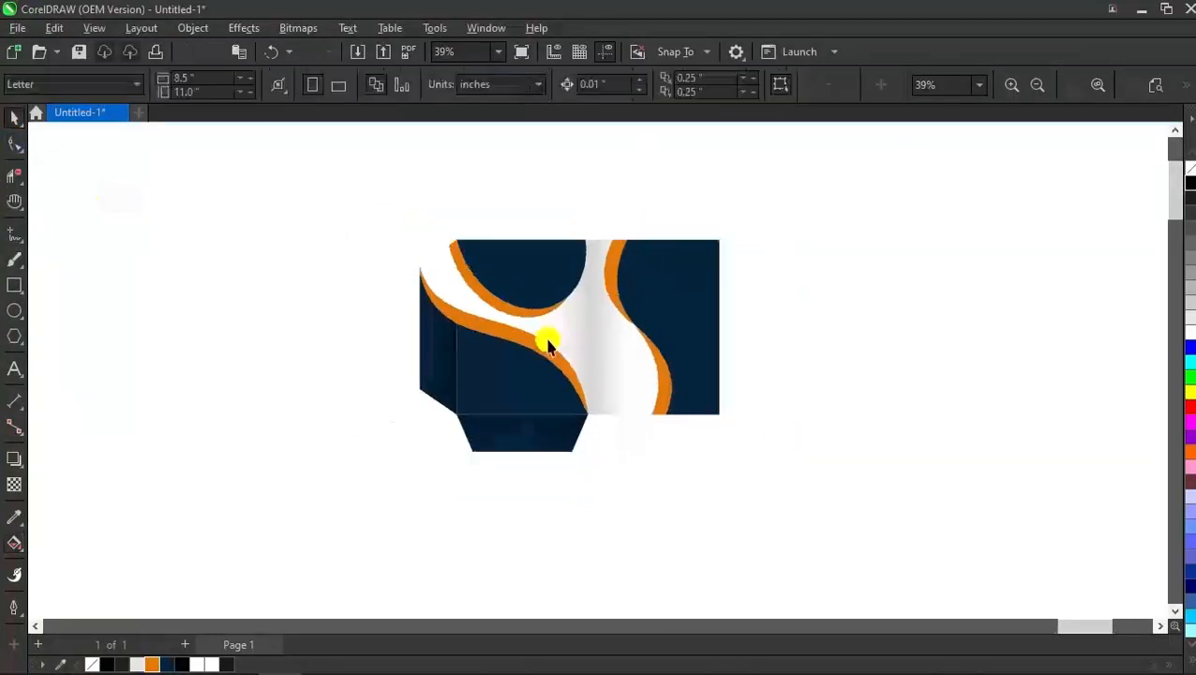
pyautogui.scroll(2, 578, 347)
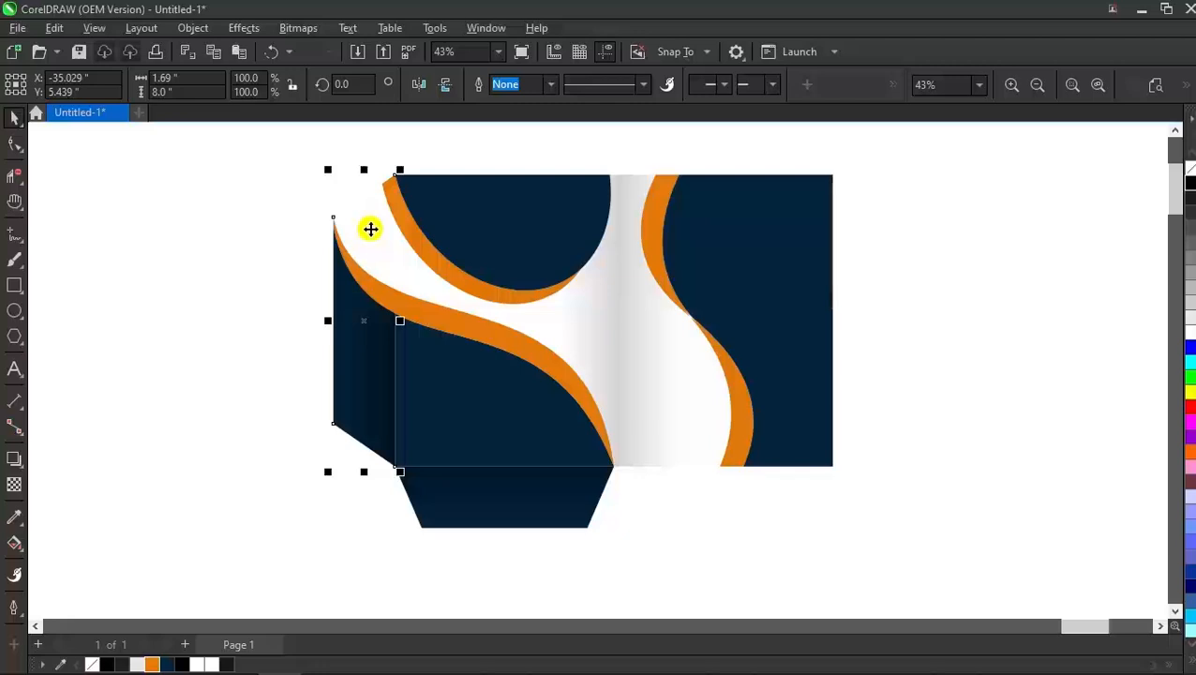
pyautogui.press('g')
pyautogui.moveTo(369, 193); pyautogui.dragTo(358, 450)
pyautogui.click(368, 193)
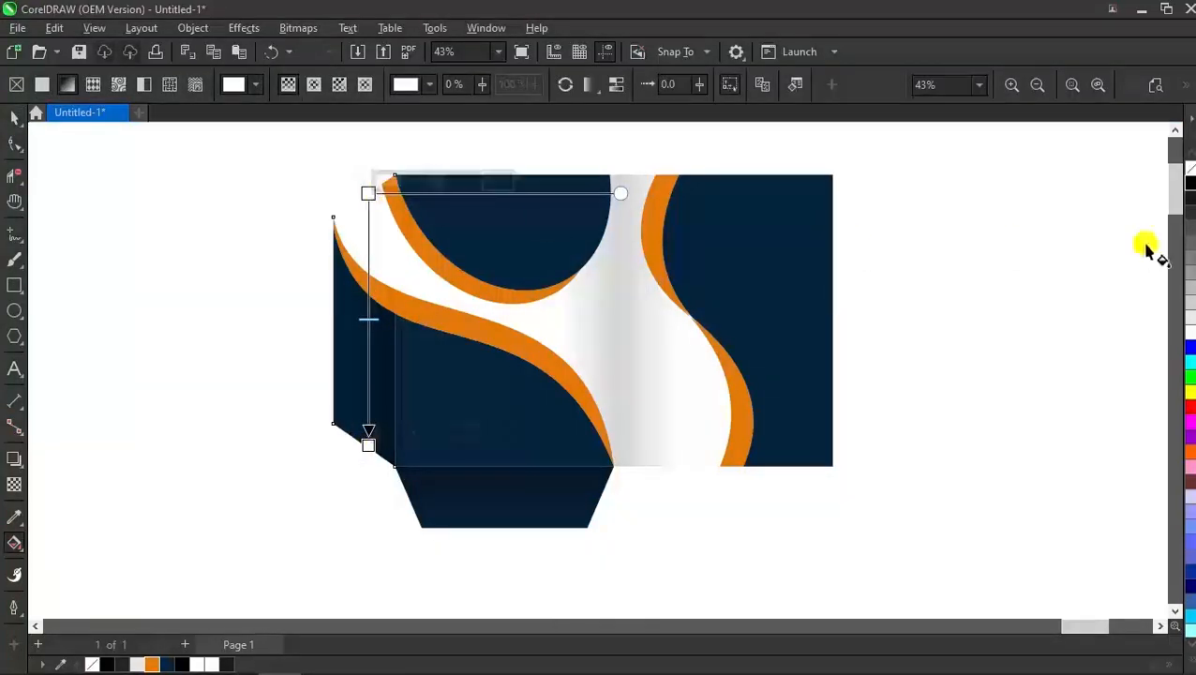
pyautogui.click(1189, 185)
# - Soften the side flap's gradient by moving its black end far above the flap and its white end upward
pyautogui.scroll(-1, 393, 391)
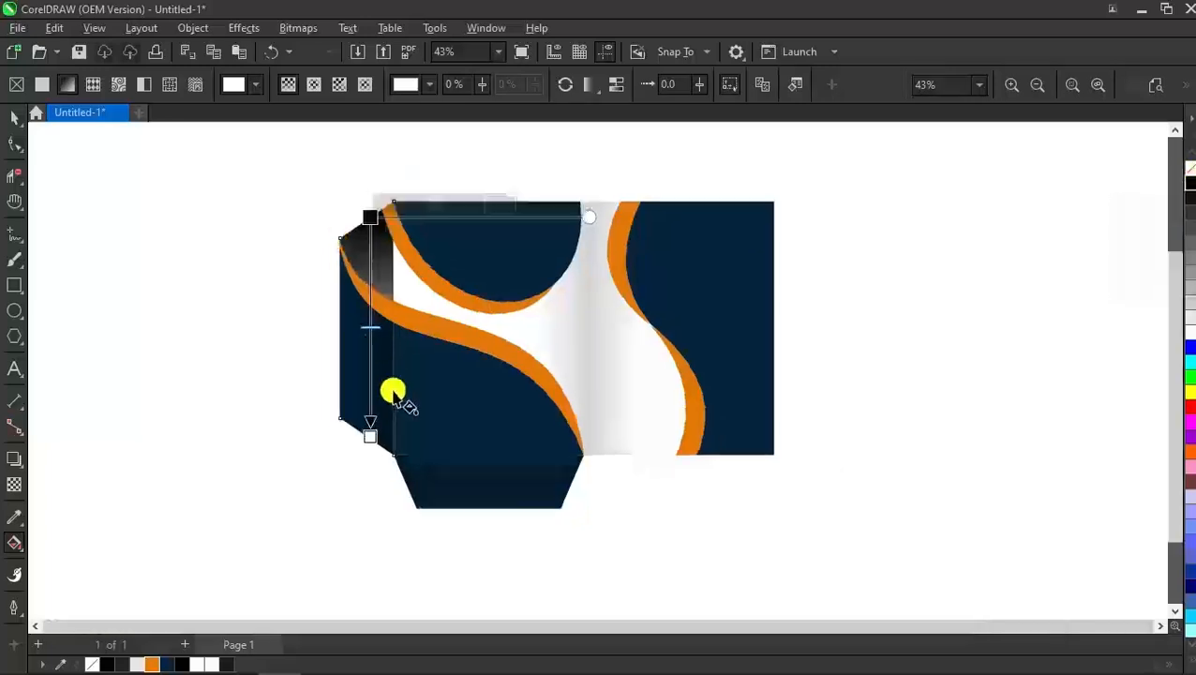
pyautogui.scroll(1, 382, 310)
pyautogui.moveTo(429, 564); pyautogui.dragTo(430, 447)
pyautogui.moveTo(433, 318); pyautogui.dragTo(427, 125)
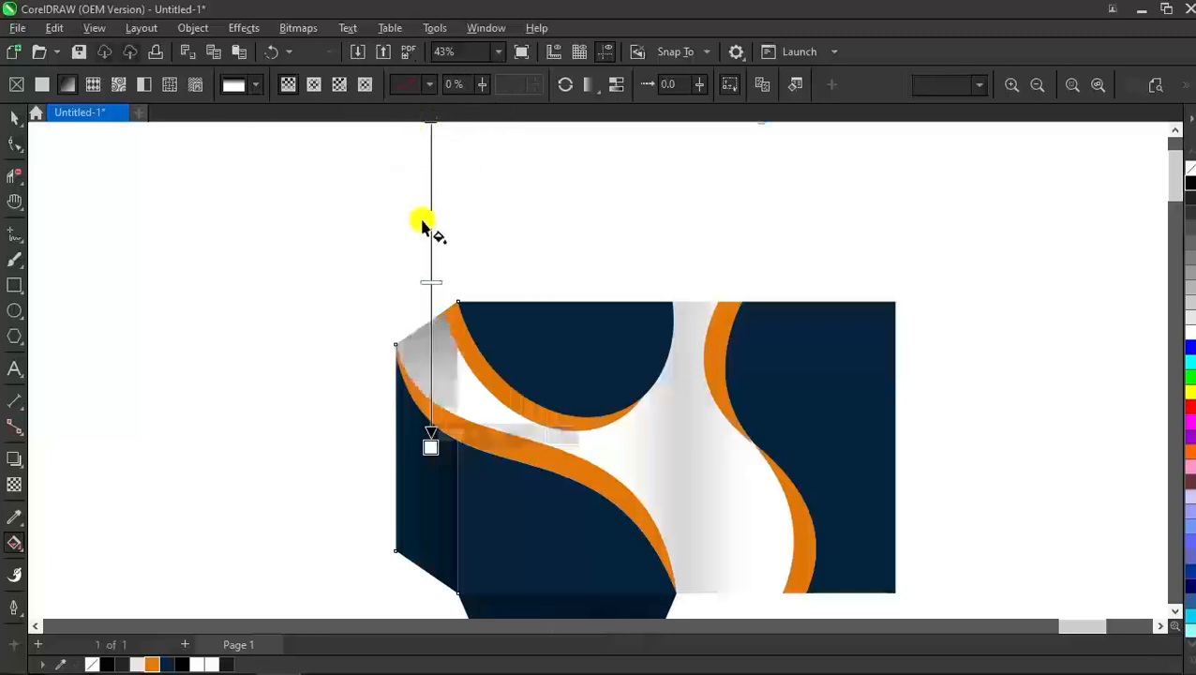
pyautogui.scroll(-1, 424, 327)
pyautogui.scroll(1, 424, 327)
pyautogui.moveTo(430, 552); pyautogui.dragTo(429, 497)
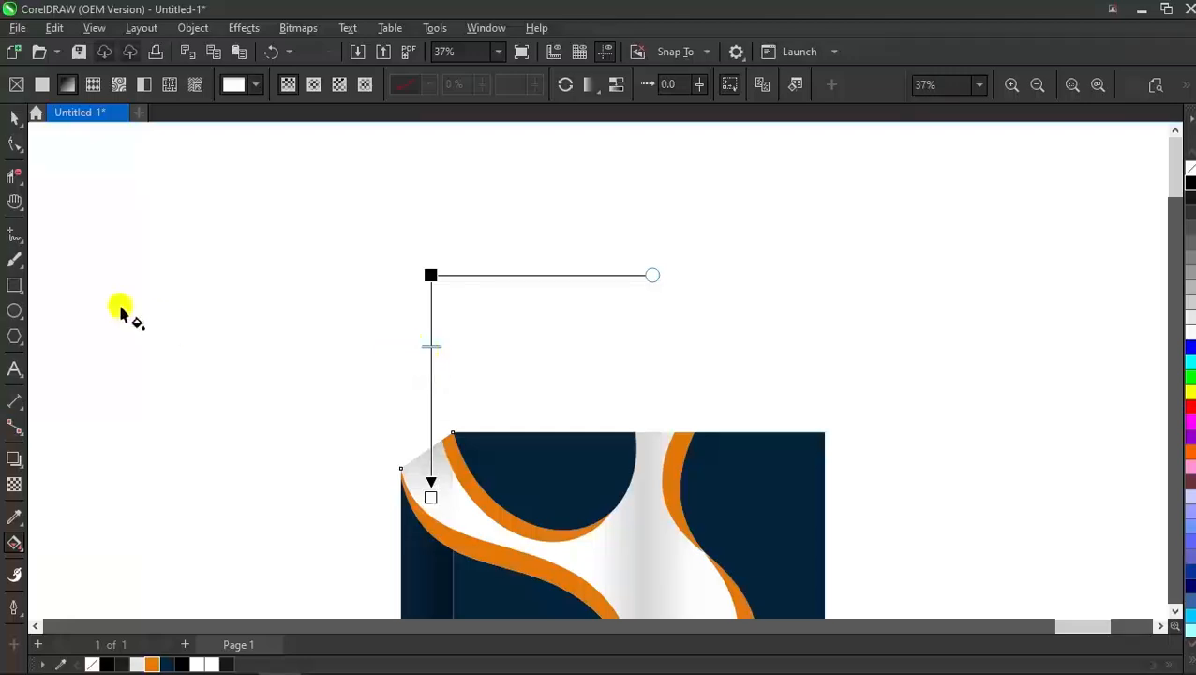
# - Select all of the folder artwork and group it
pyautogui.click(14, 117)
pyautogui.click(745, 296)
pyautogui.scroll(-2, 745, 295)
pyautogui.moveTo(864, 272); pyautogui.dragTo(426, 559)
pyautogui.scroll(2, 691, 448)
pyautogui.rightClick(615, 339)
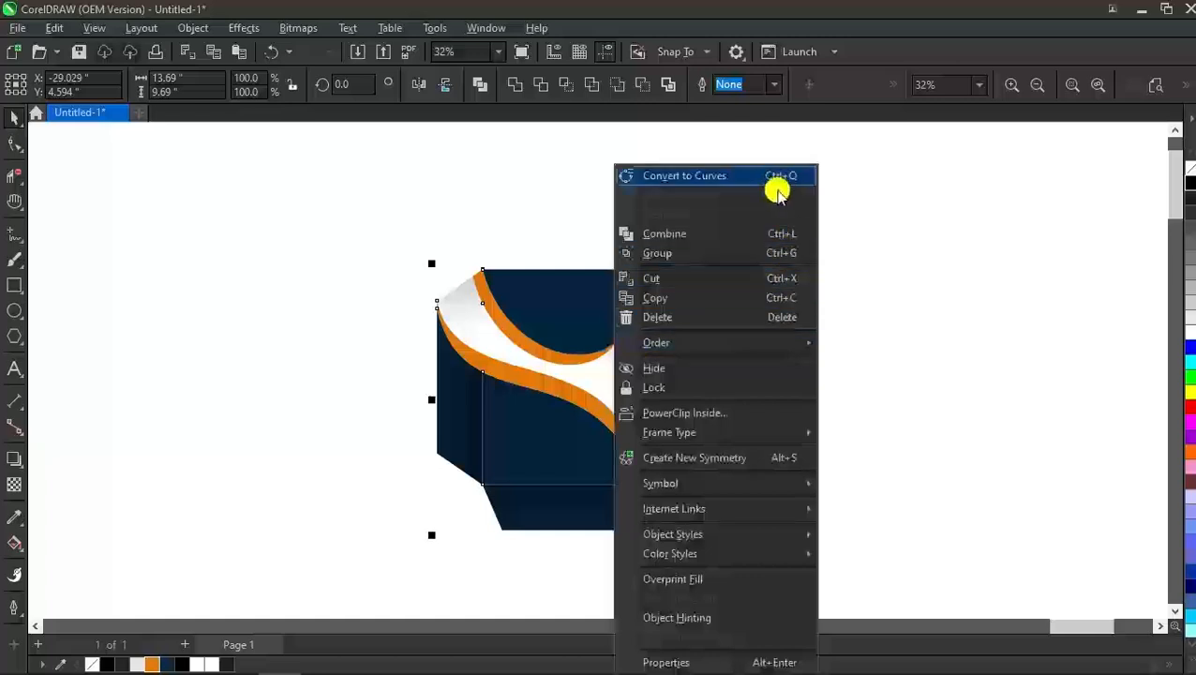
pyautogui.click(777, 252)
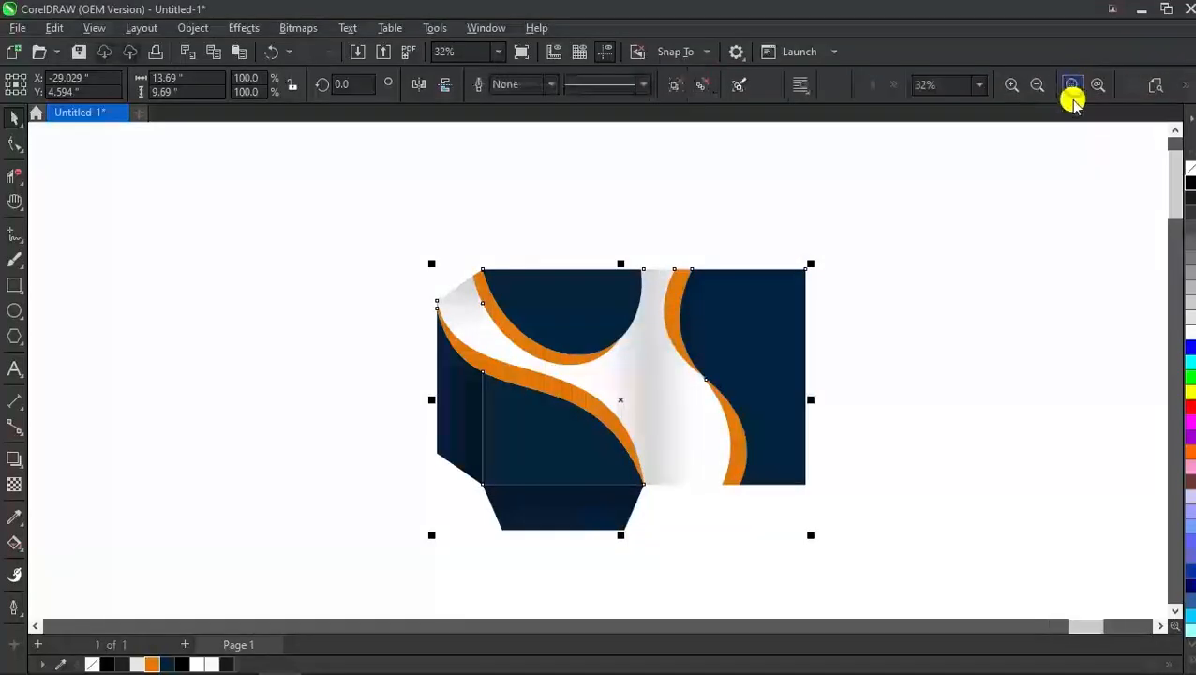
# - View the finished folder design in full-screen preview
pyautogui.click(1072, 84)
pyautogui.click(1031, 225)
pyautogui.rightClick(1015, 223)
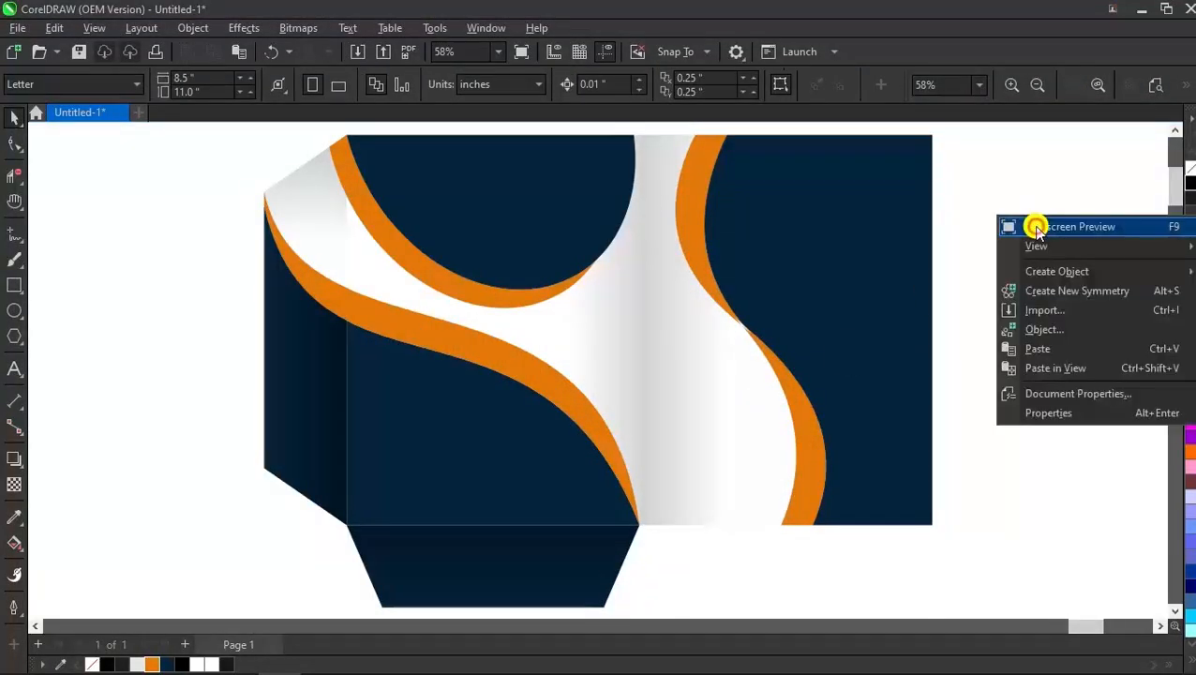
pyautogui.click(1033, 227)
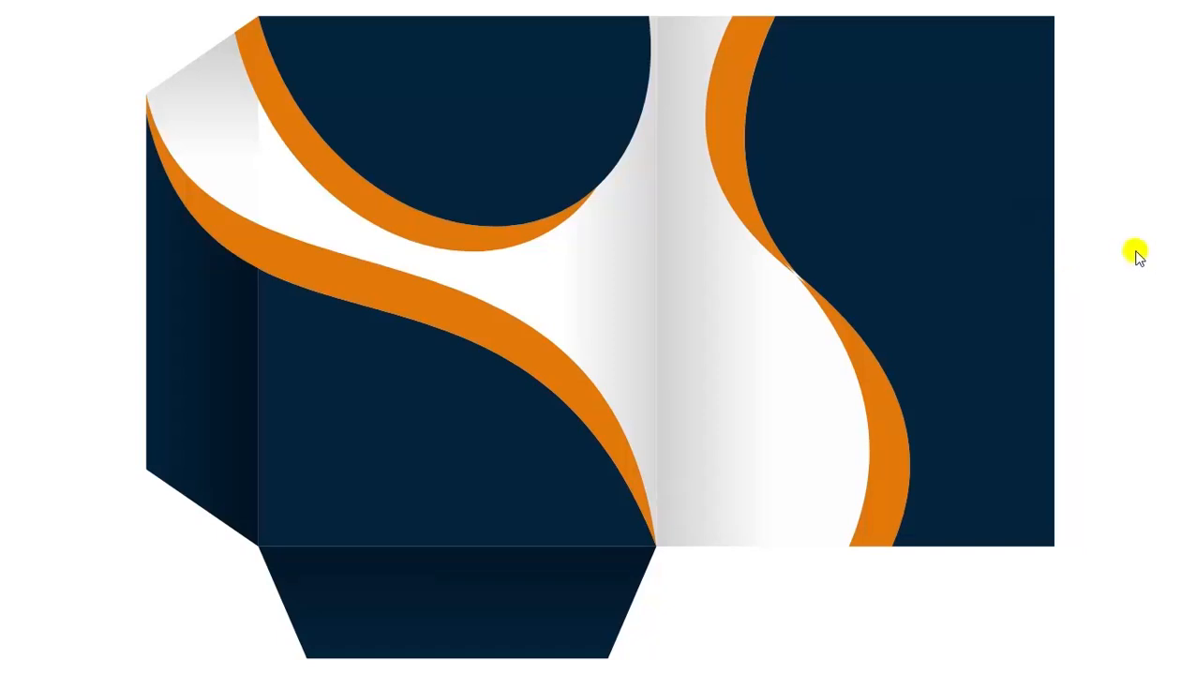